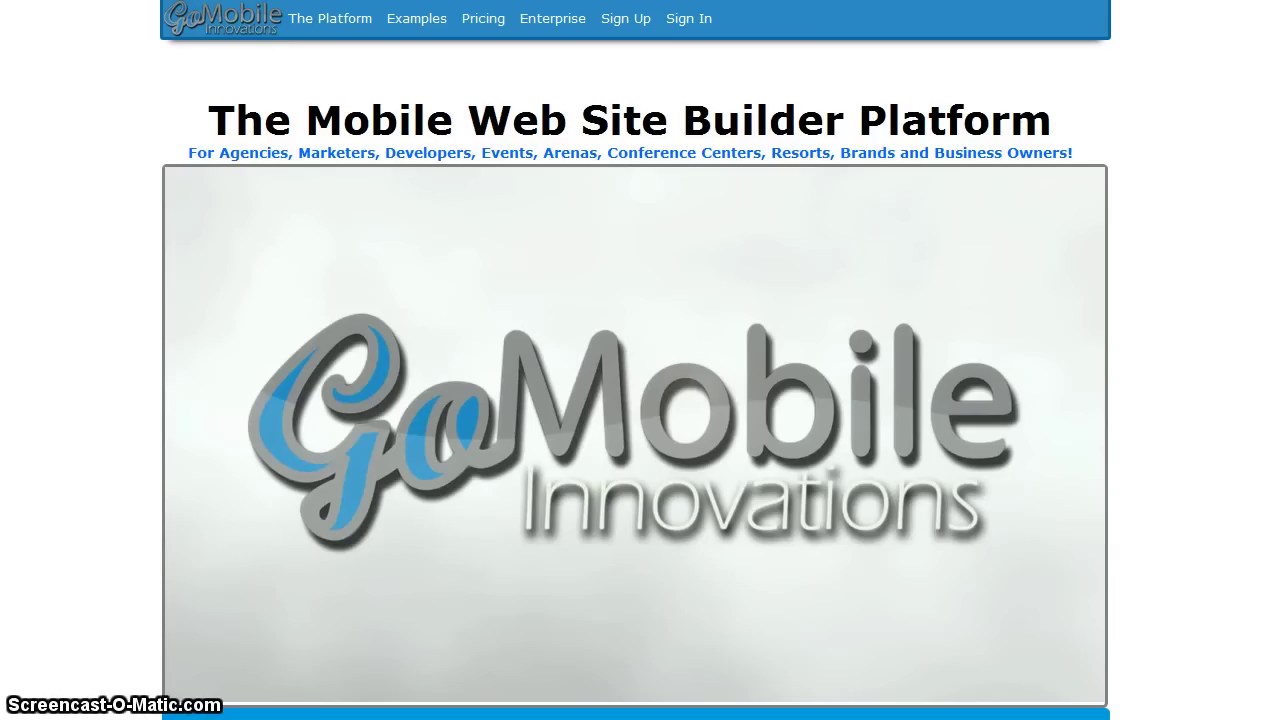
Step: Sign in to the GoMobile Innovations account with the prefilled credentials and dismiss the sign-in notice
mouse_move(308, 520)
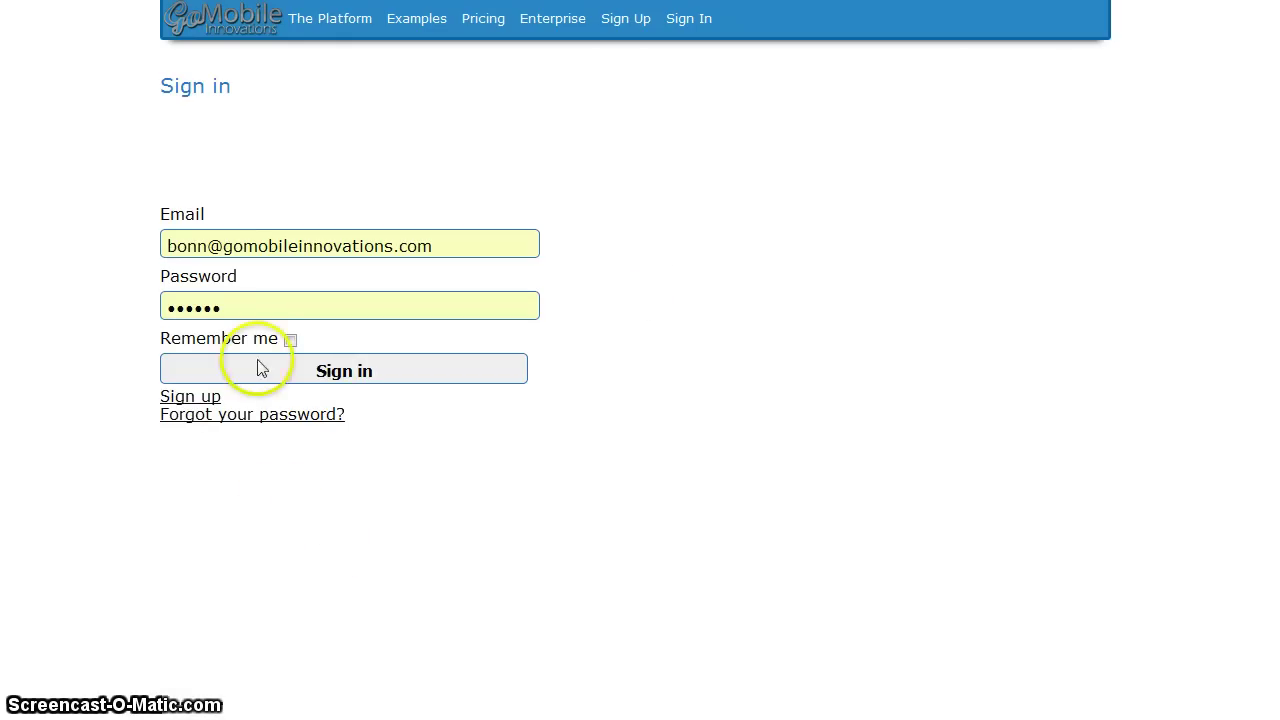
left_click(321, 371)
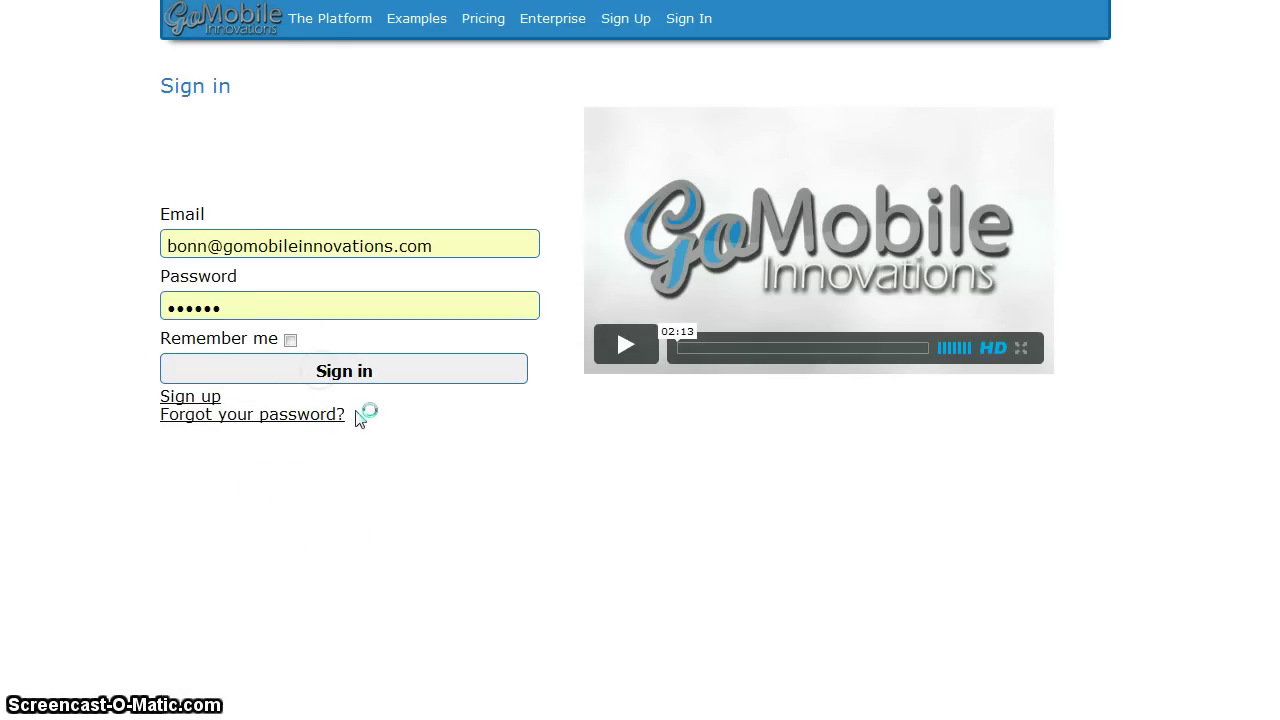
left_click(306, 379)
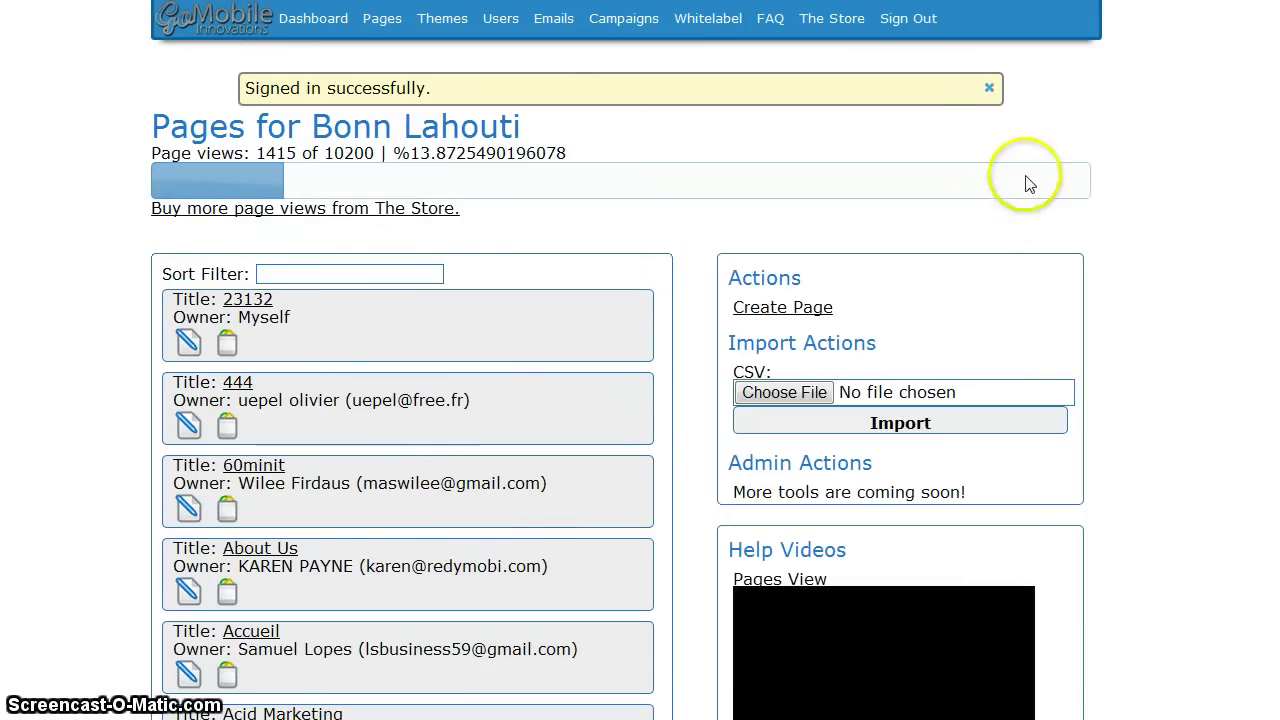
left_click(988, 92)
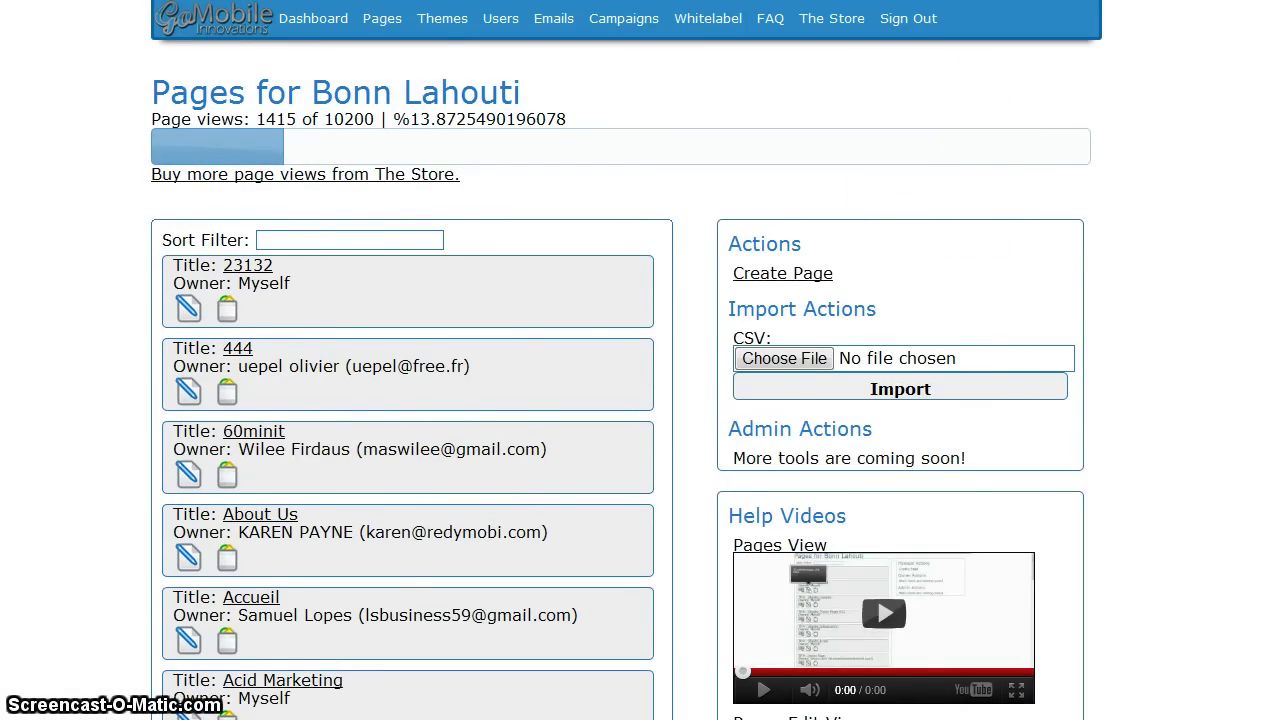
Step: Look through the account's page list, including the edit and delete options for each page and the help videos
scroll(640, 400, "down", 3)
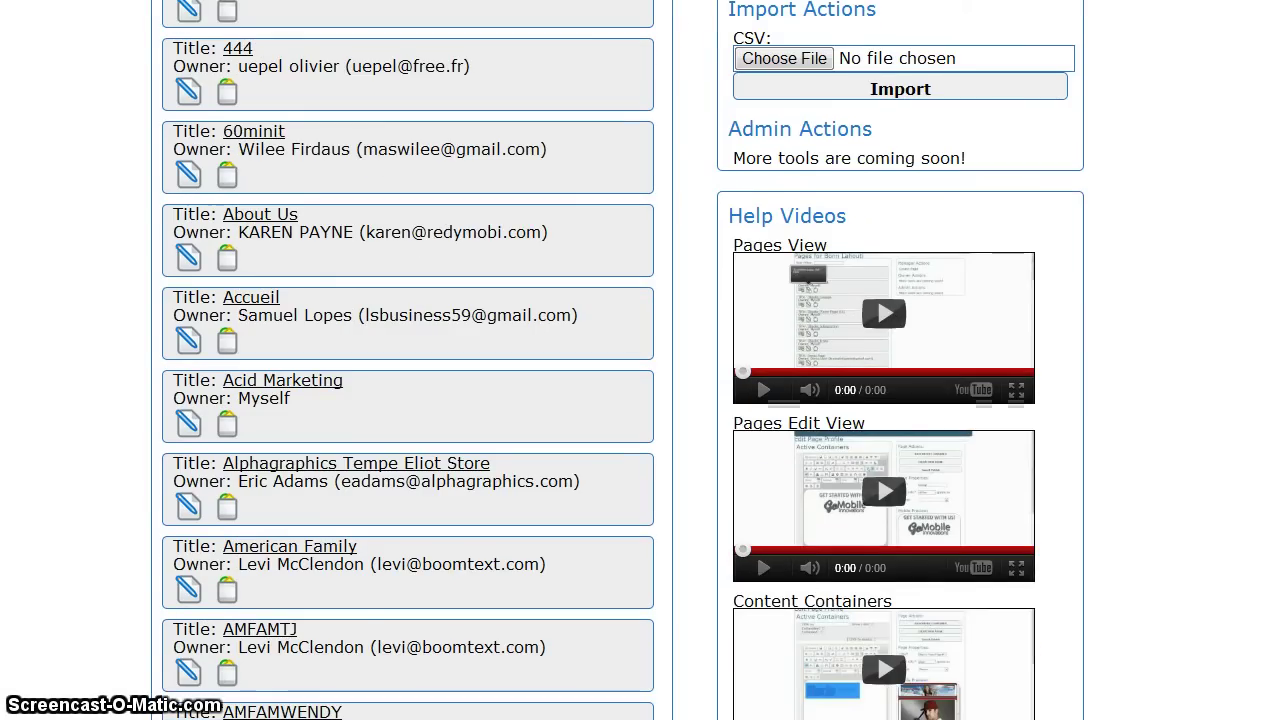
scroll(640, 400, "down", 2)
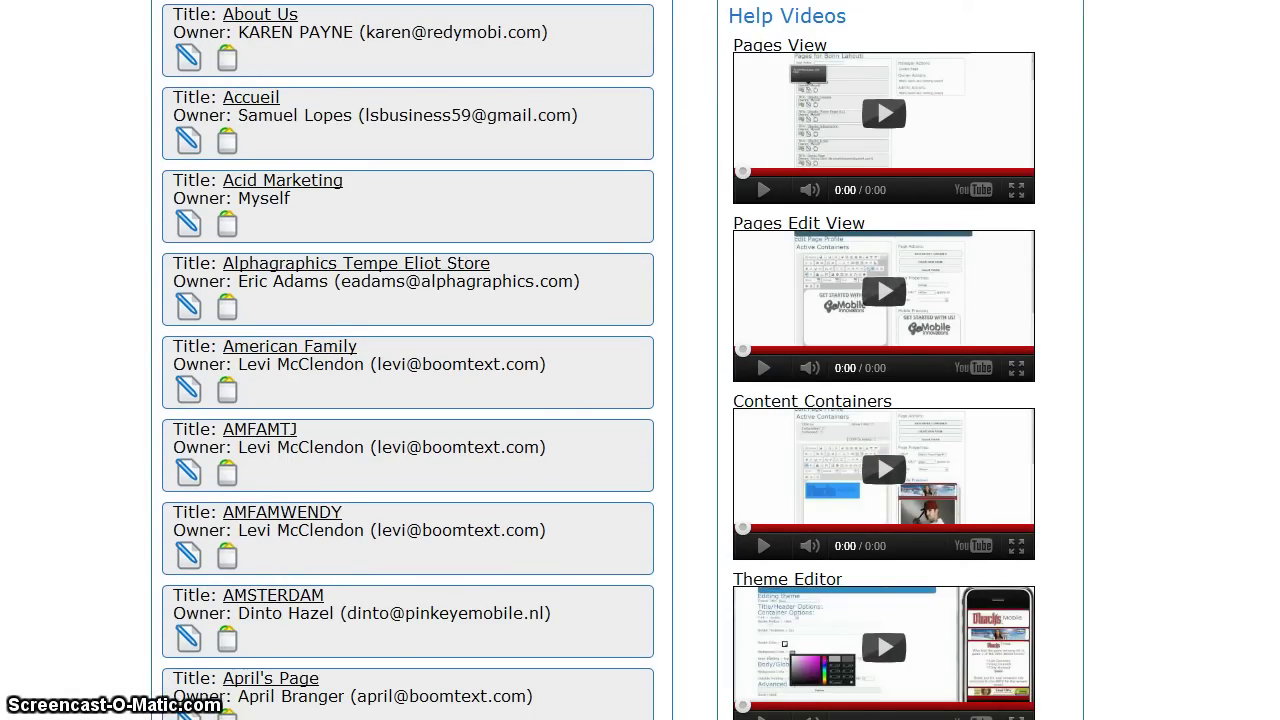
scroll(640, 400, "down", 5)
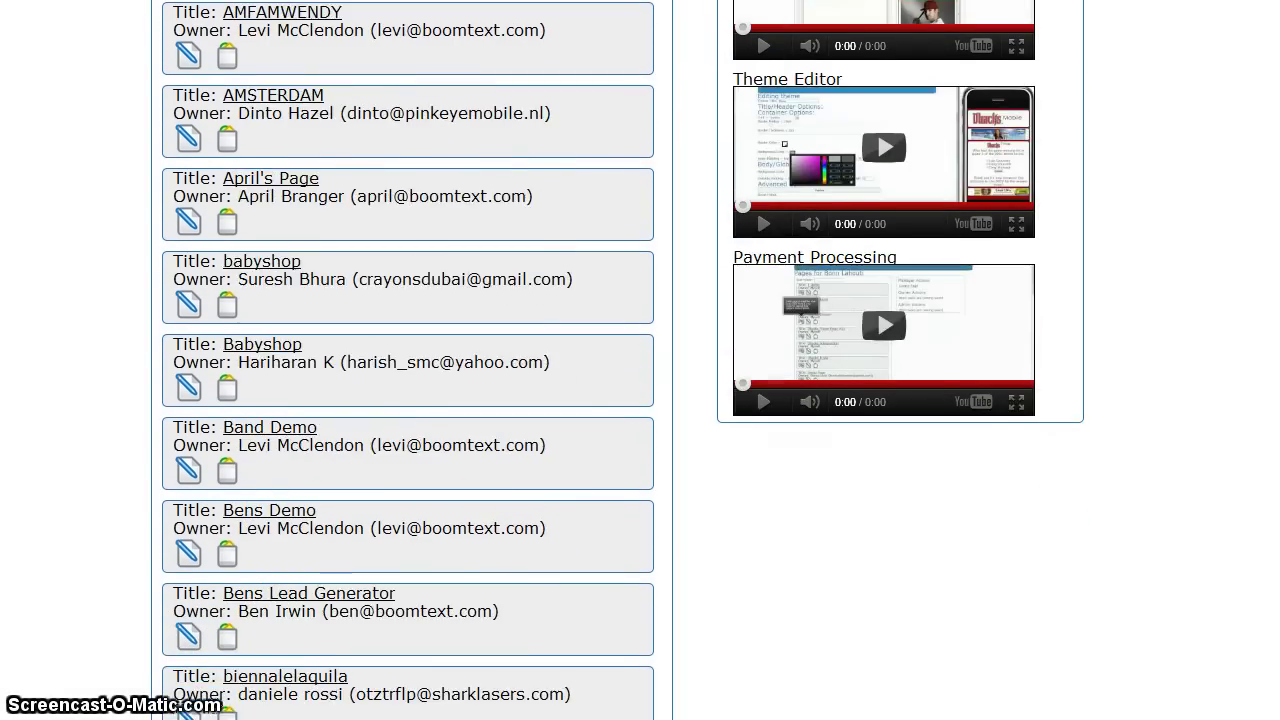
scroll(640, 400, "up", 6)
scroll(640, 400, "up", 4)
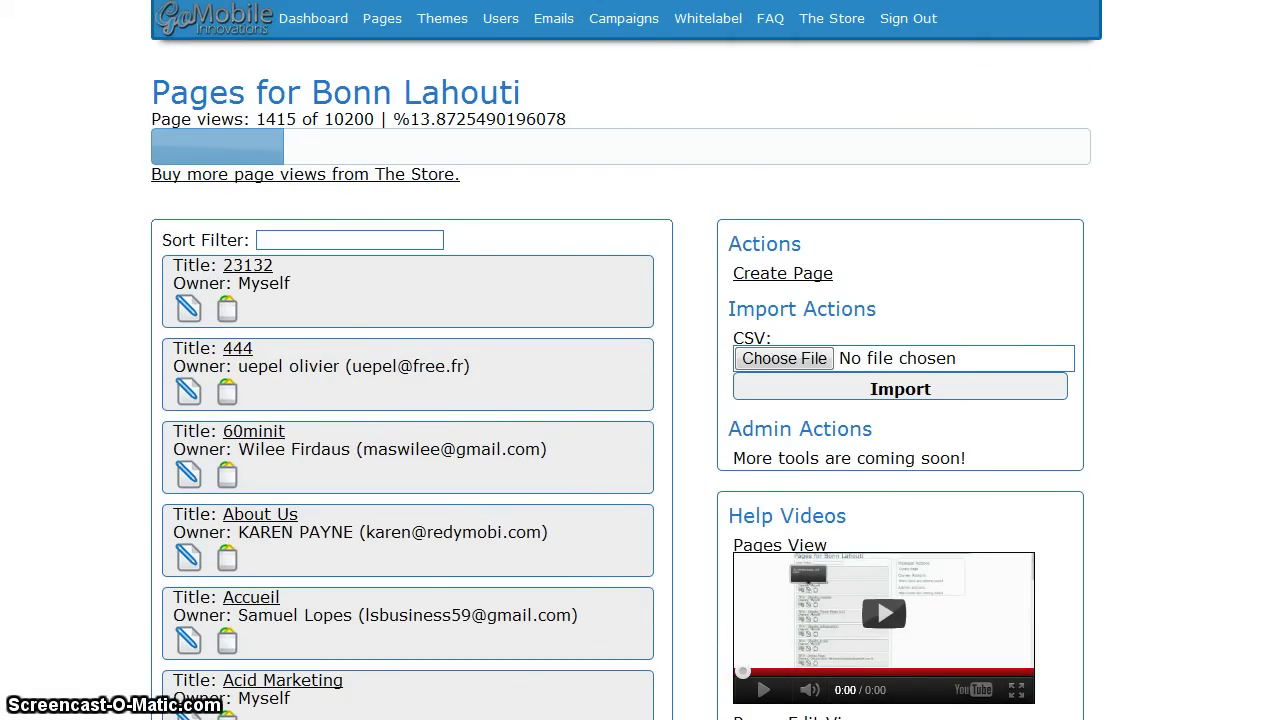
scroll(640, 400, "down", 1)
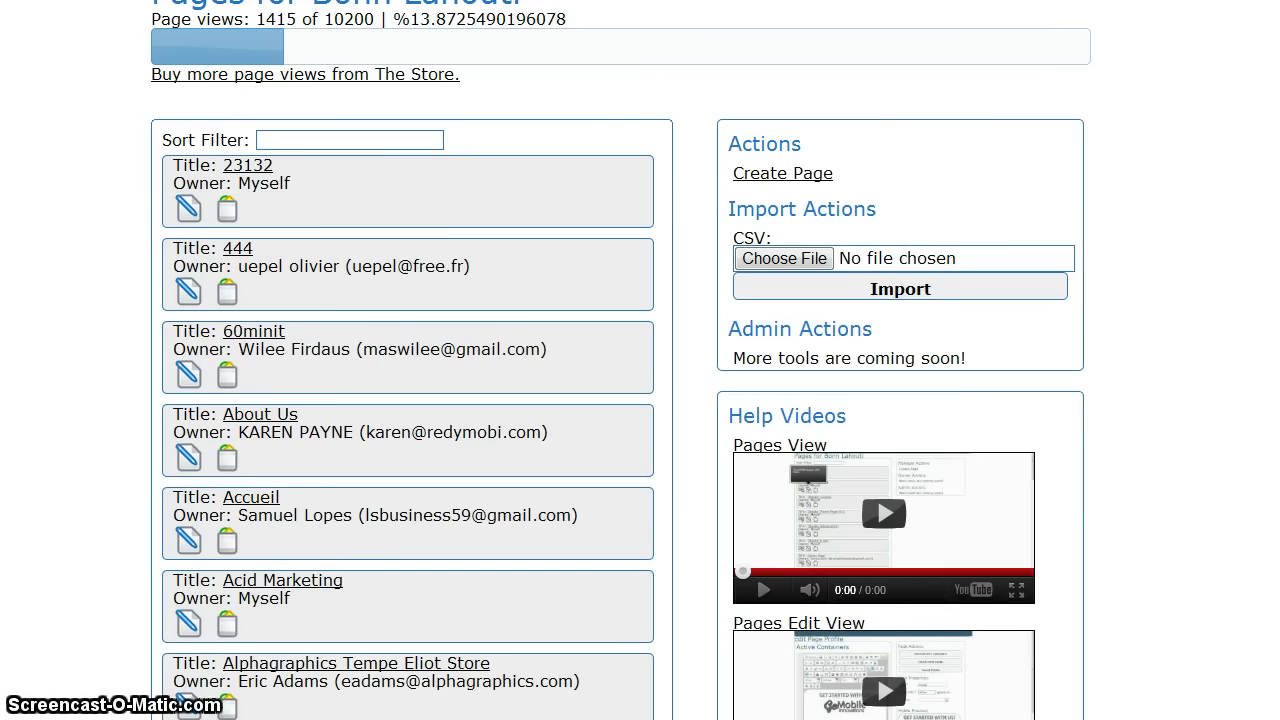
scroll(640, 400, "up", 1)
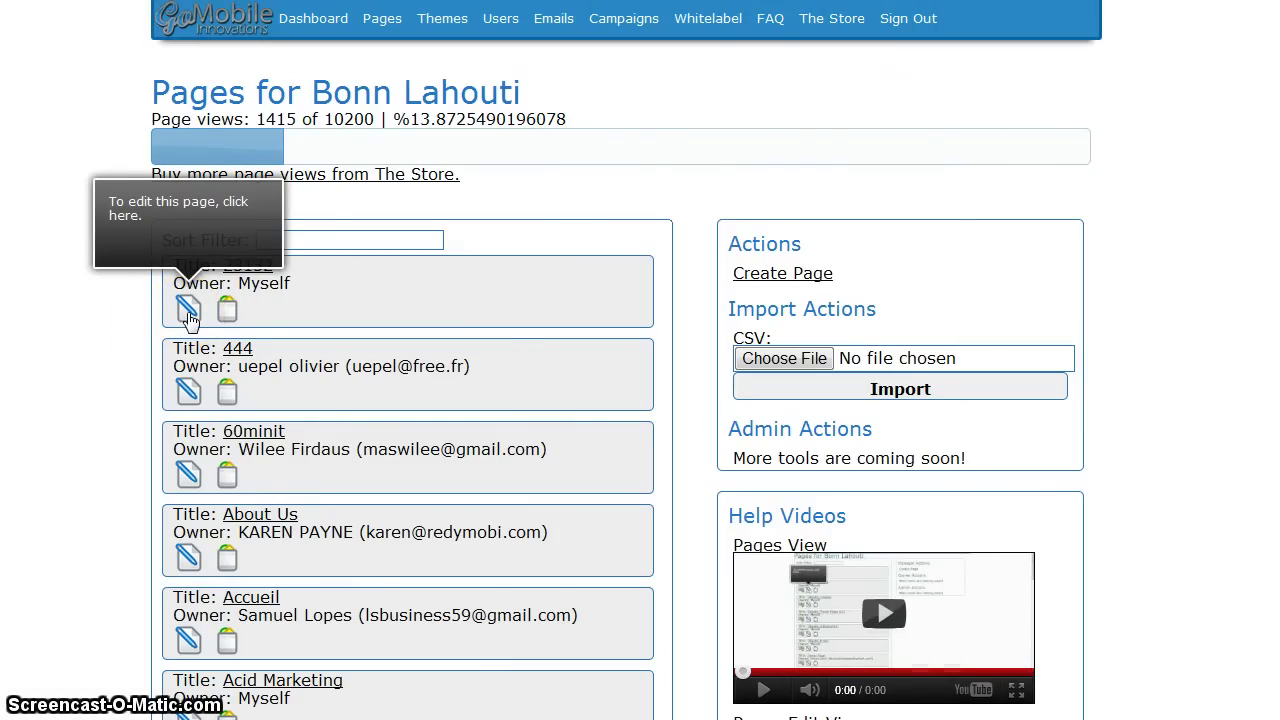
left_click(227, 314)
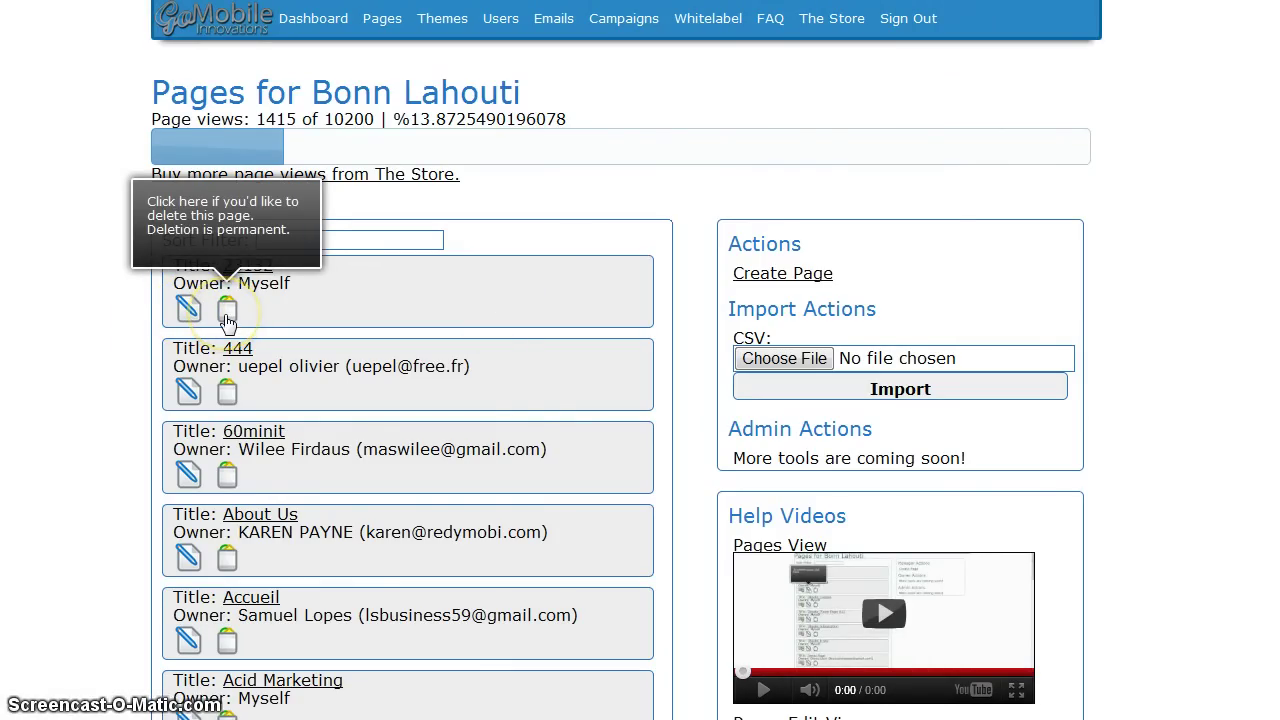
triple_click(1044, 332)
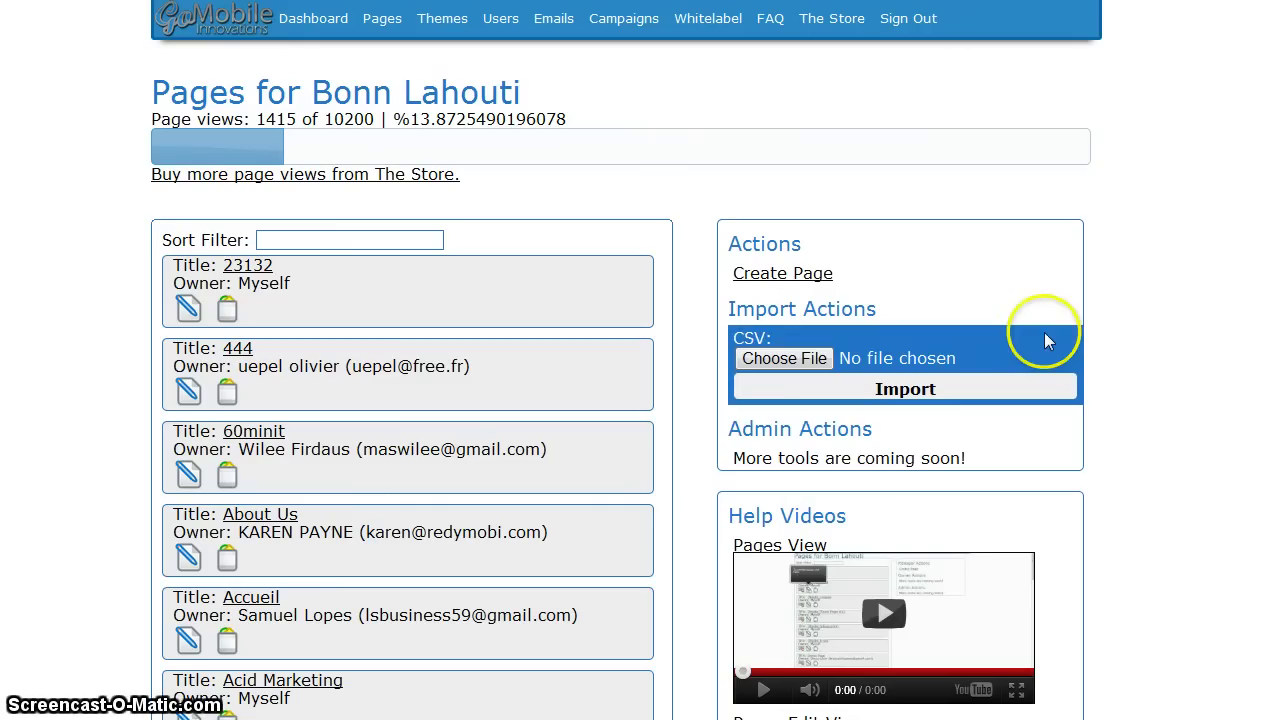
left_click(1181, 348)
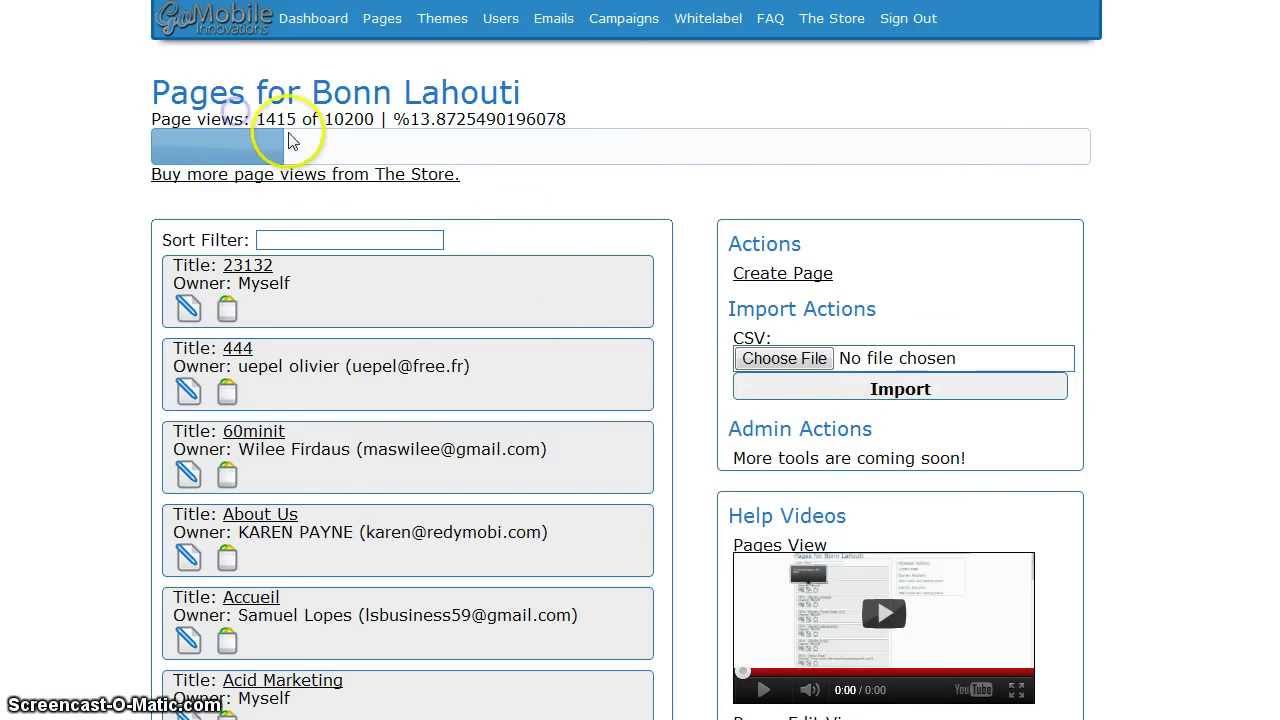
Step: Examine the account's page-view usage and percentage above the page list
left_click_drag(414, 119, 580, 120)
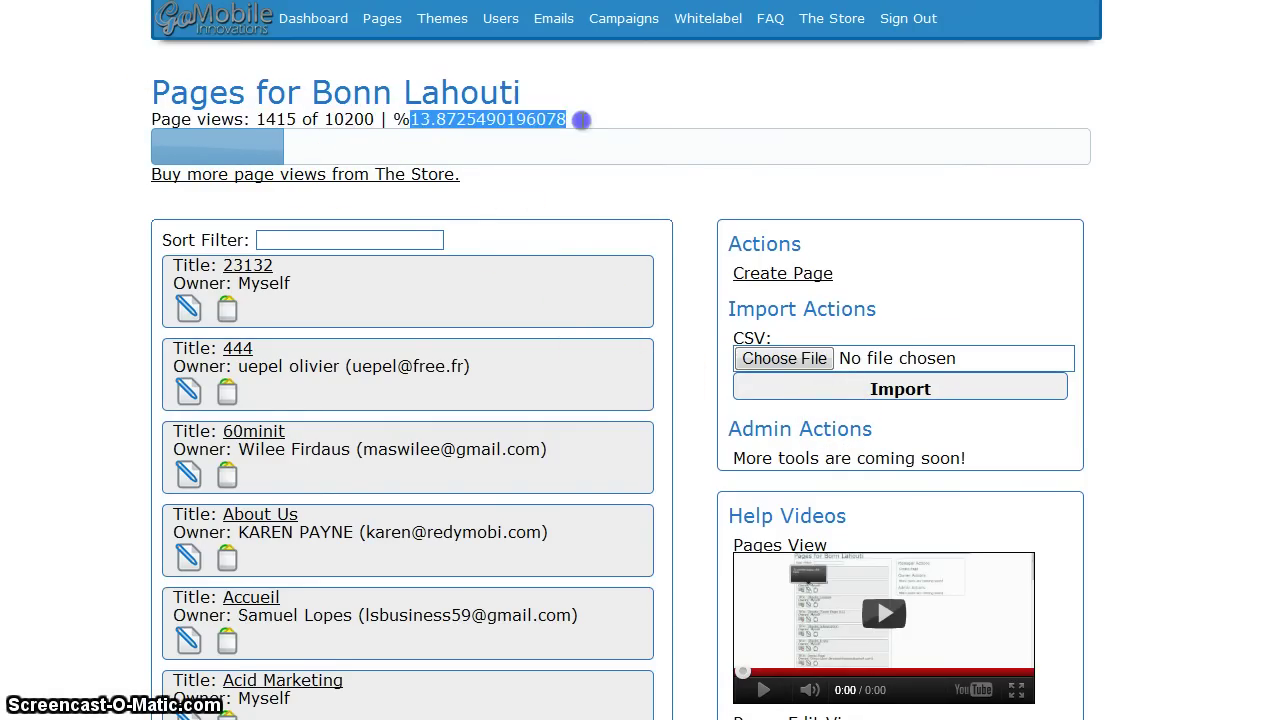
left_click(580, 120)
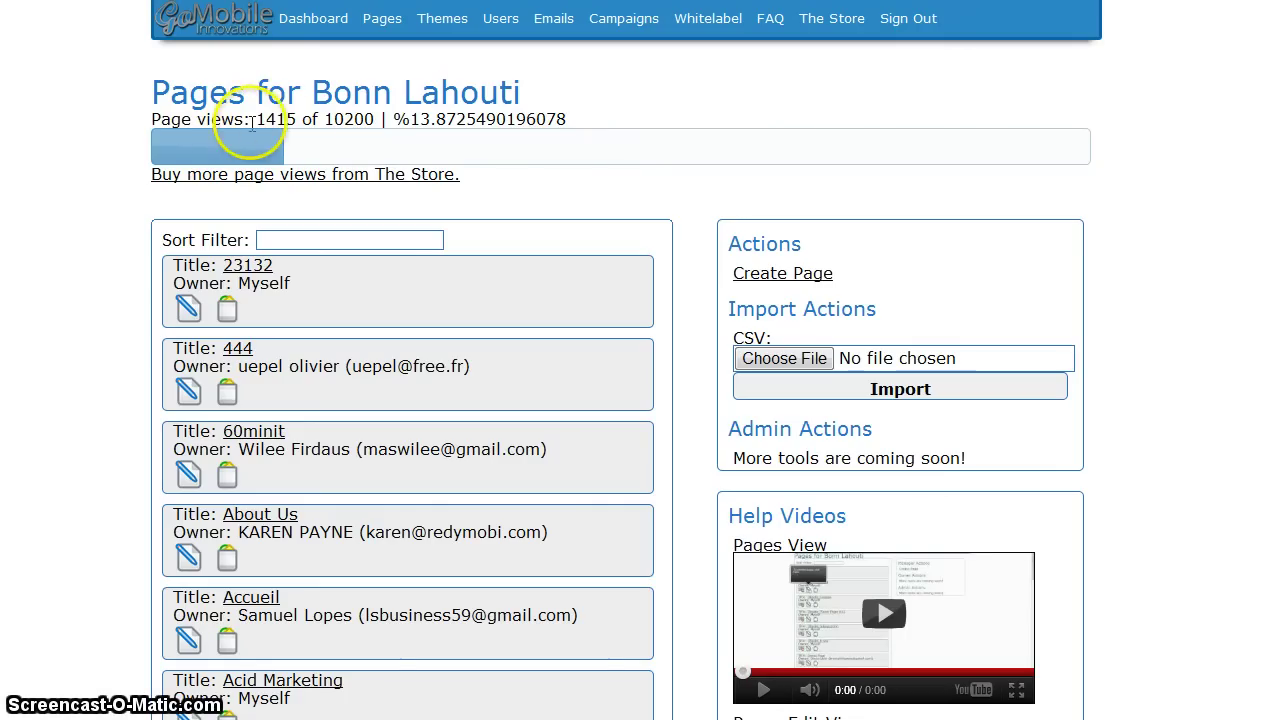
double_click(287, 119)
left_click(328, 119)
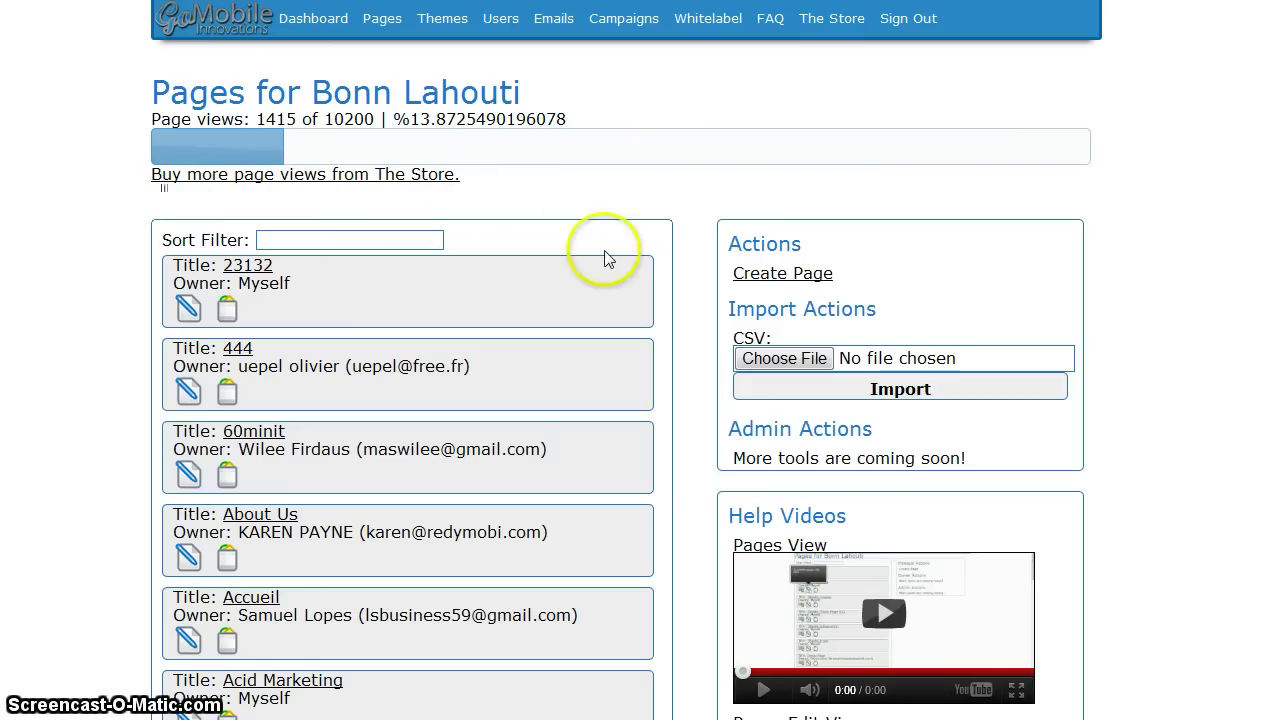
Step: Filter the page list by "echo" and open the Echo Coffee page for editing
left_click(307, 237)
left_click(302, 240)
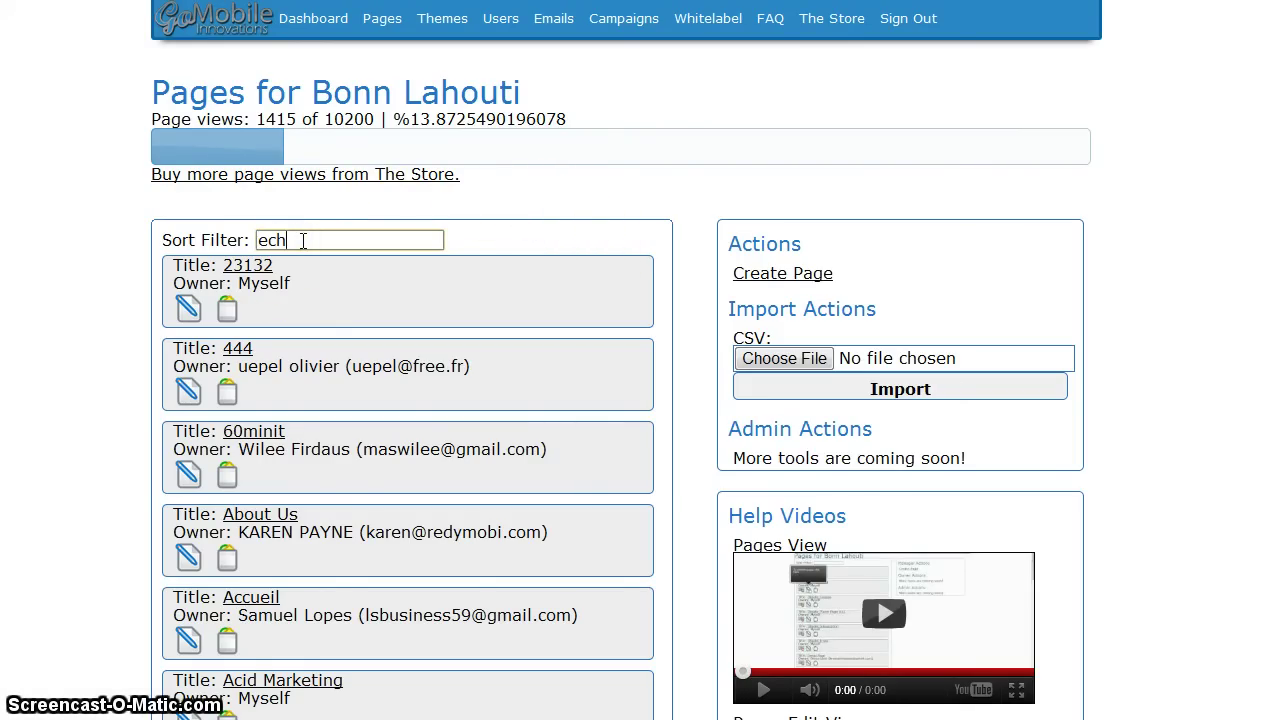
left_click(297, 240)
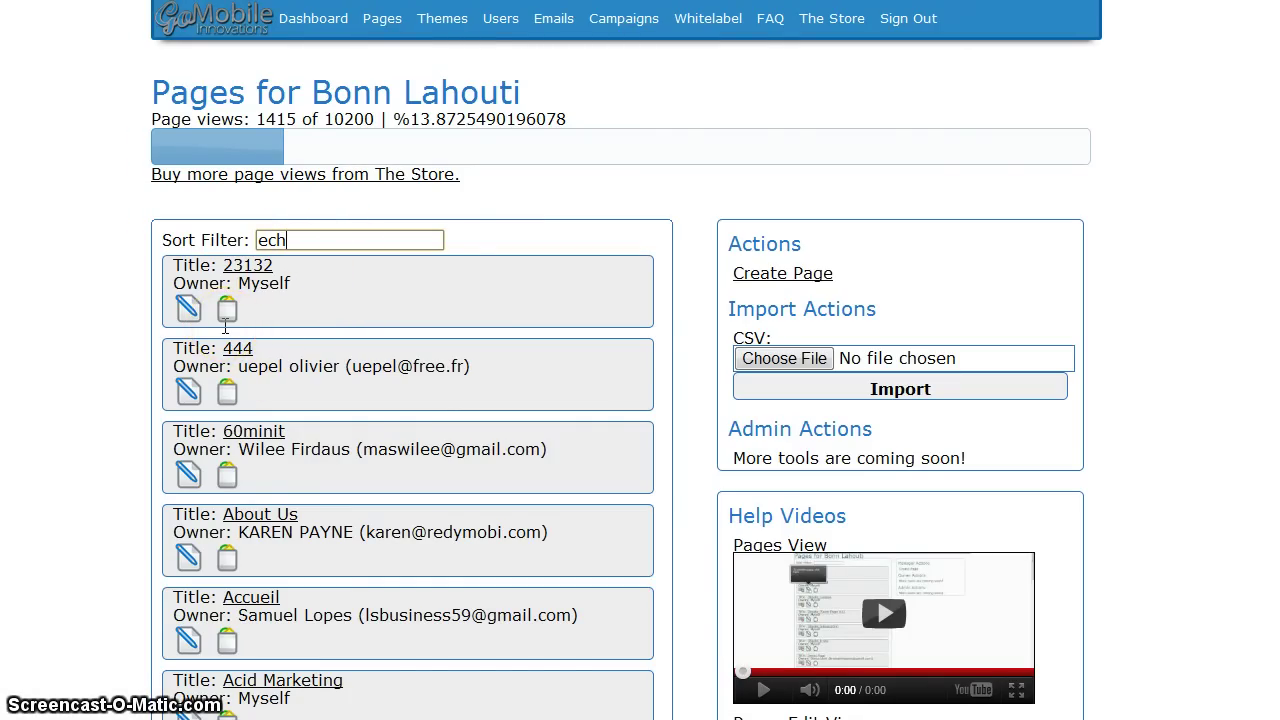
type("o")
left_click(363, 236)
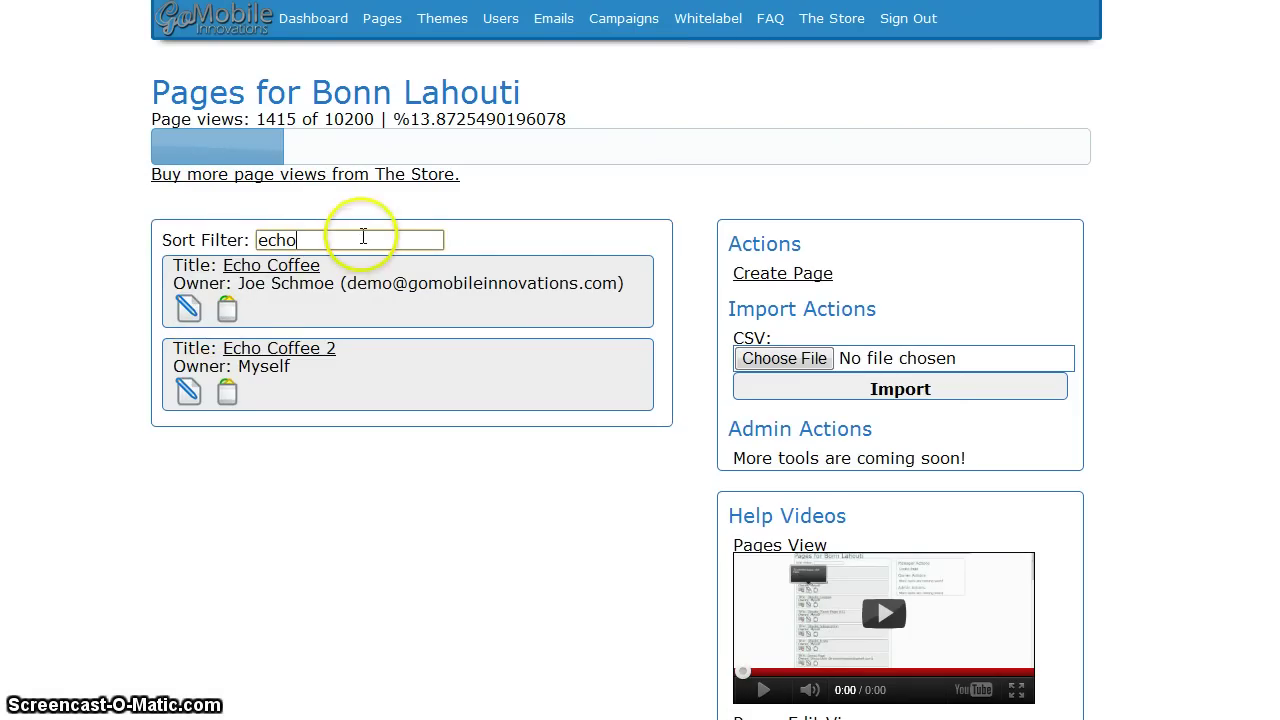
left_click(312, 238)
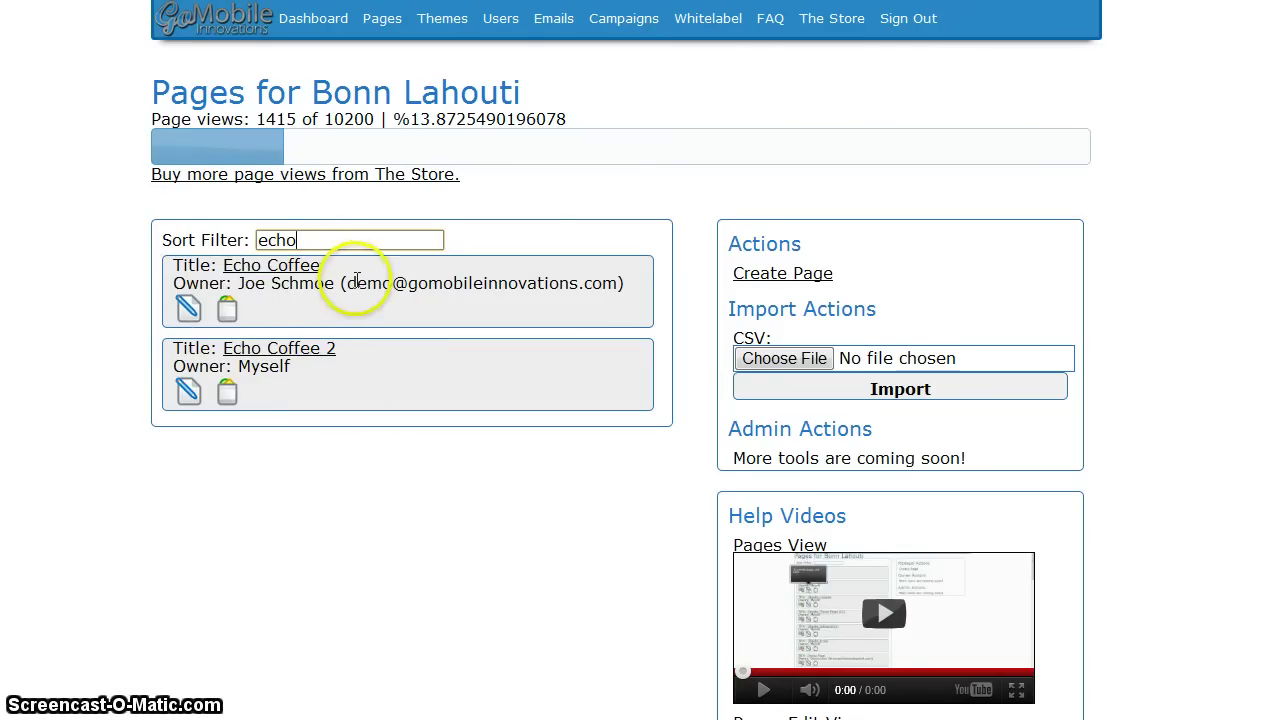
left_click(186, 314)
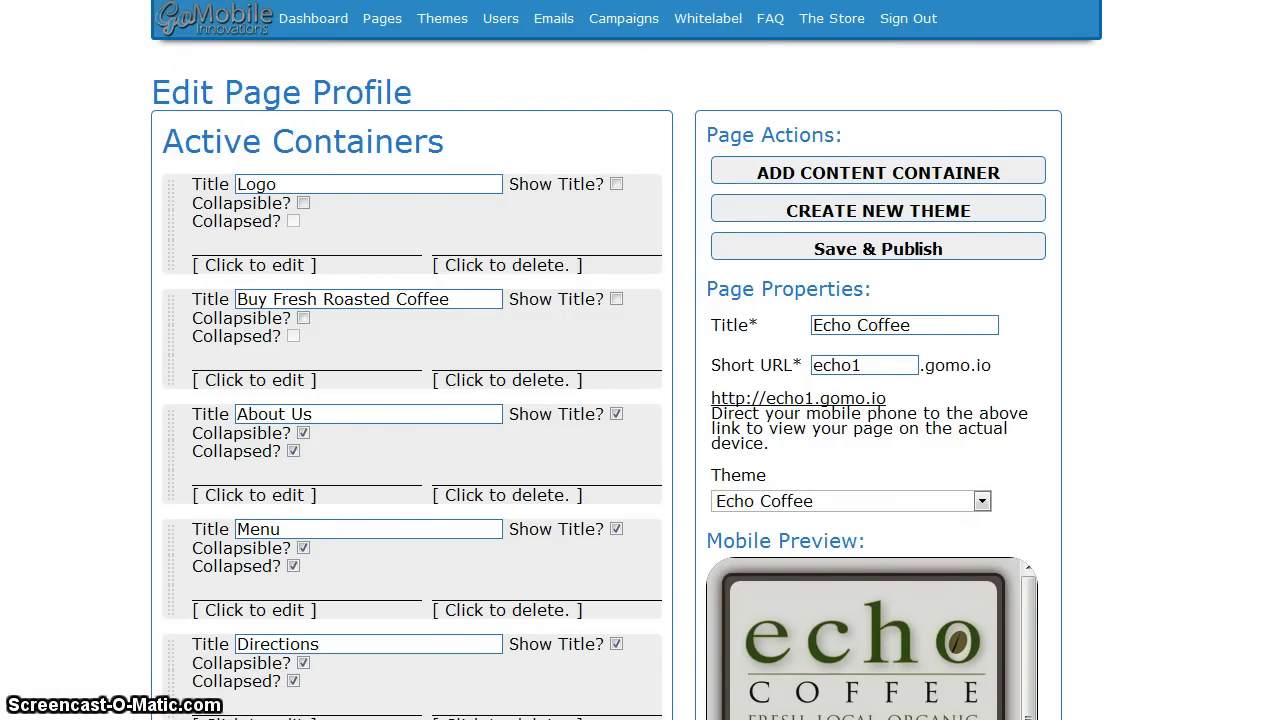
Step: Review the Echo Coffee page's active and inactive containers alongside its mobile preview
scroll(606, 360, "down", 5)
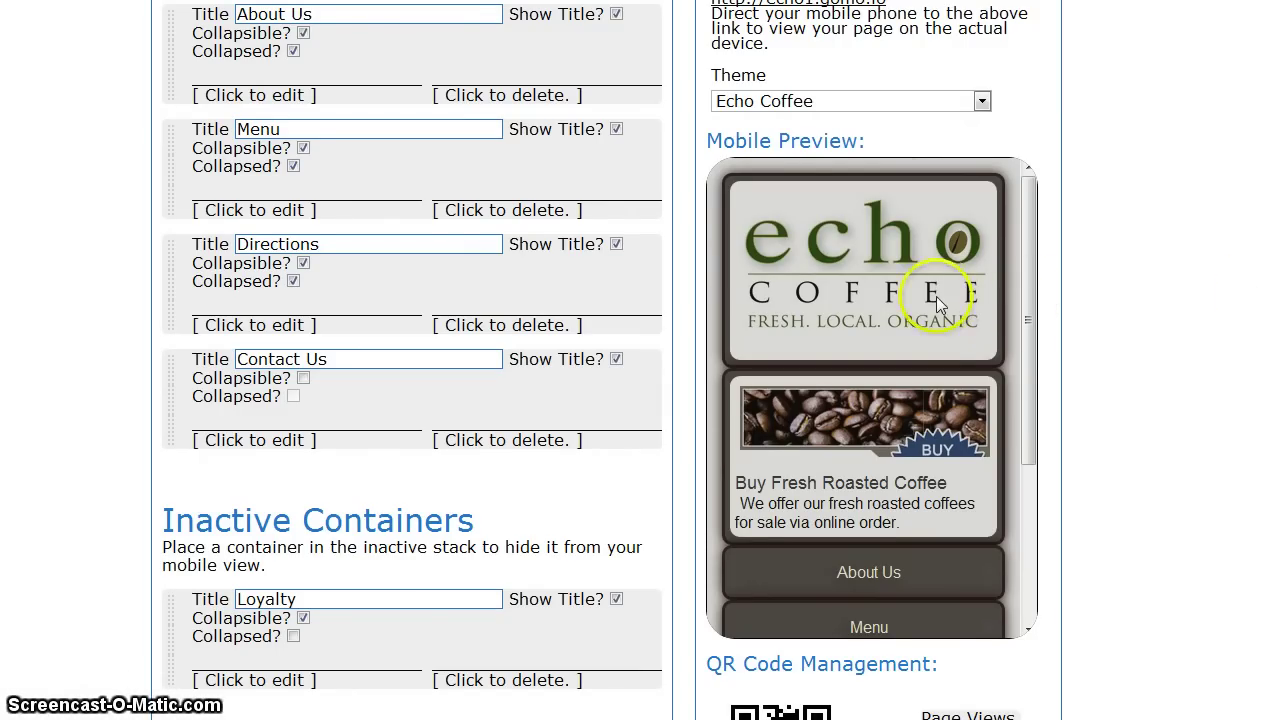
scroll(932, 290, "down", 5)
scroll(930, 303, "up", 6)
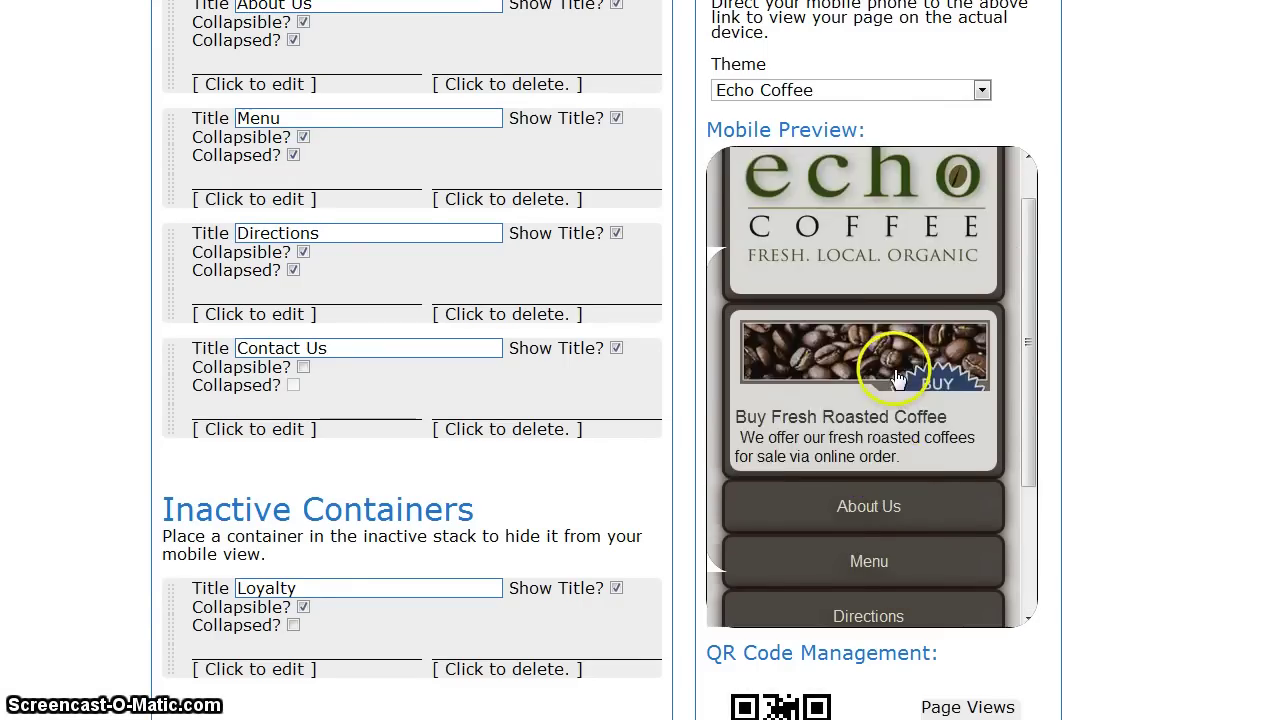
scroll(640, 360, "down", 1)
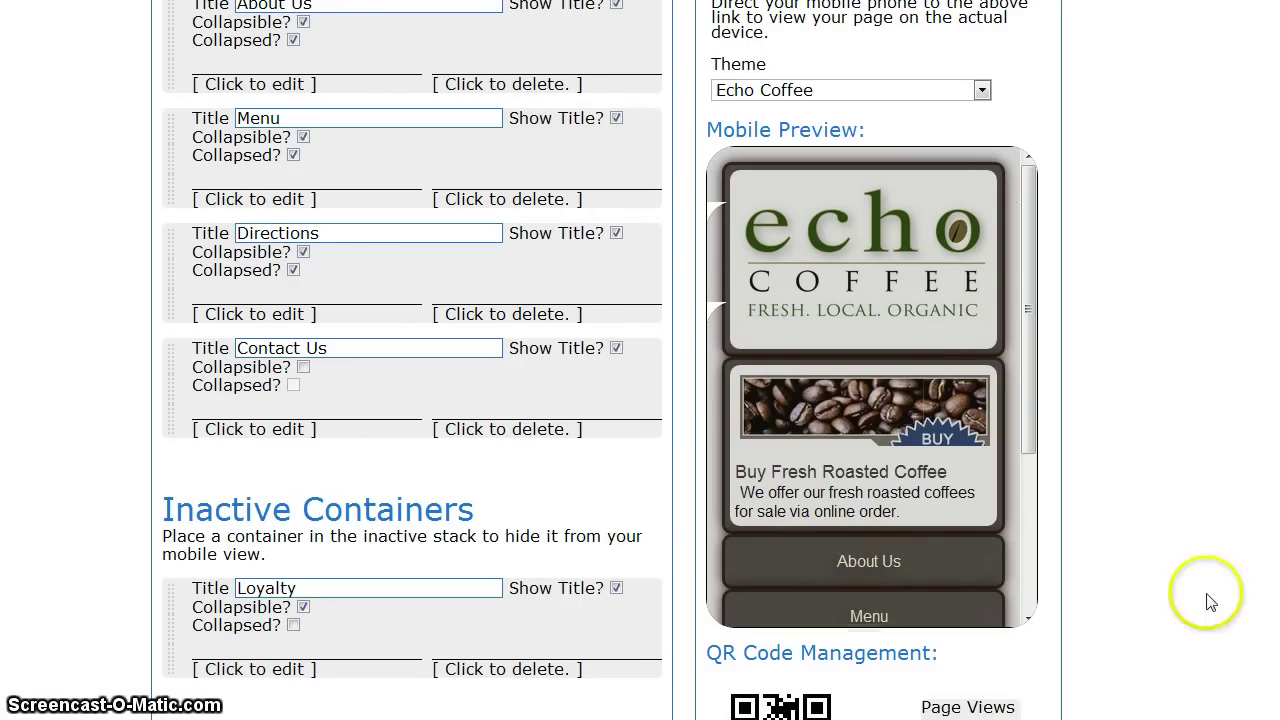
scroll(980, 480, "up", 4)
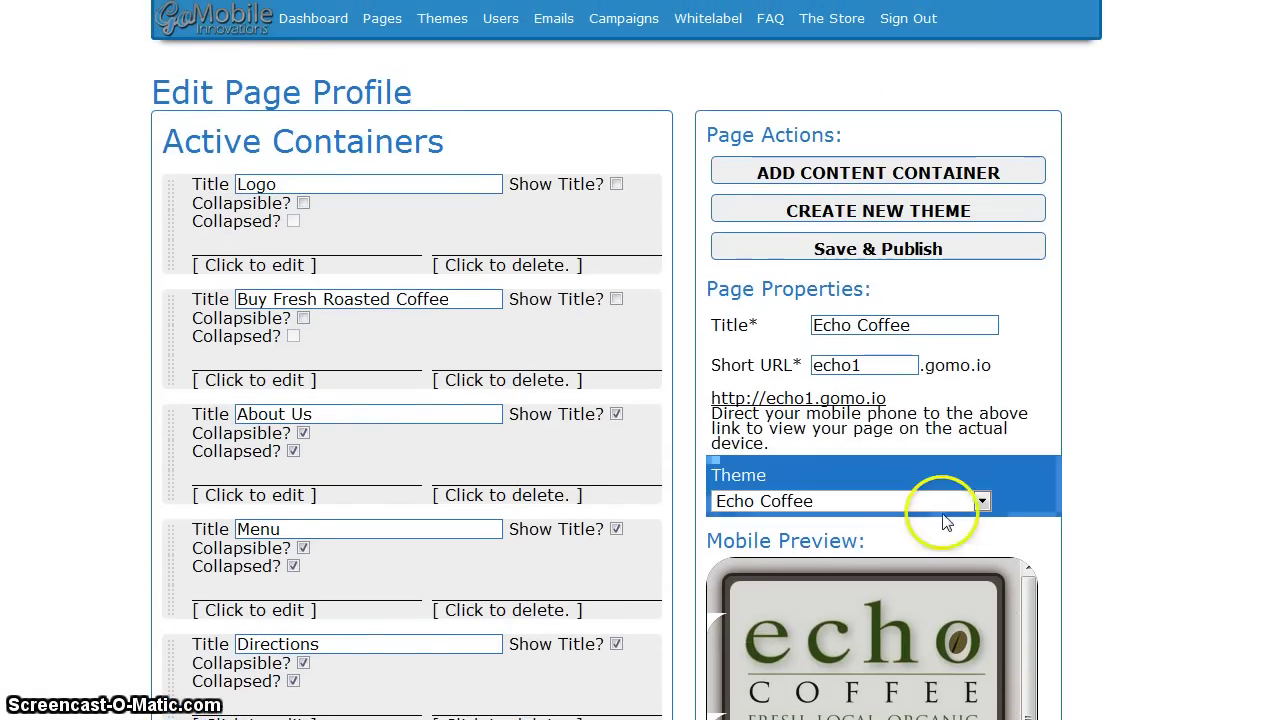
Step: Examine the themes available for the Echo Coffee page and its short URL setting
left_click(981, 502)
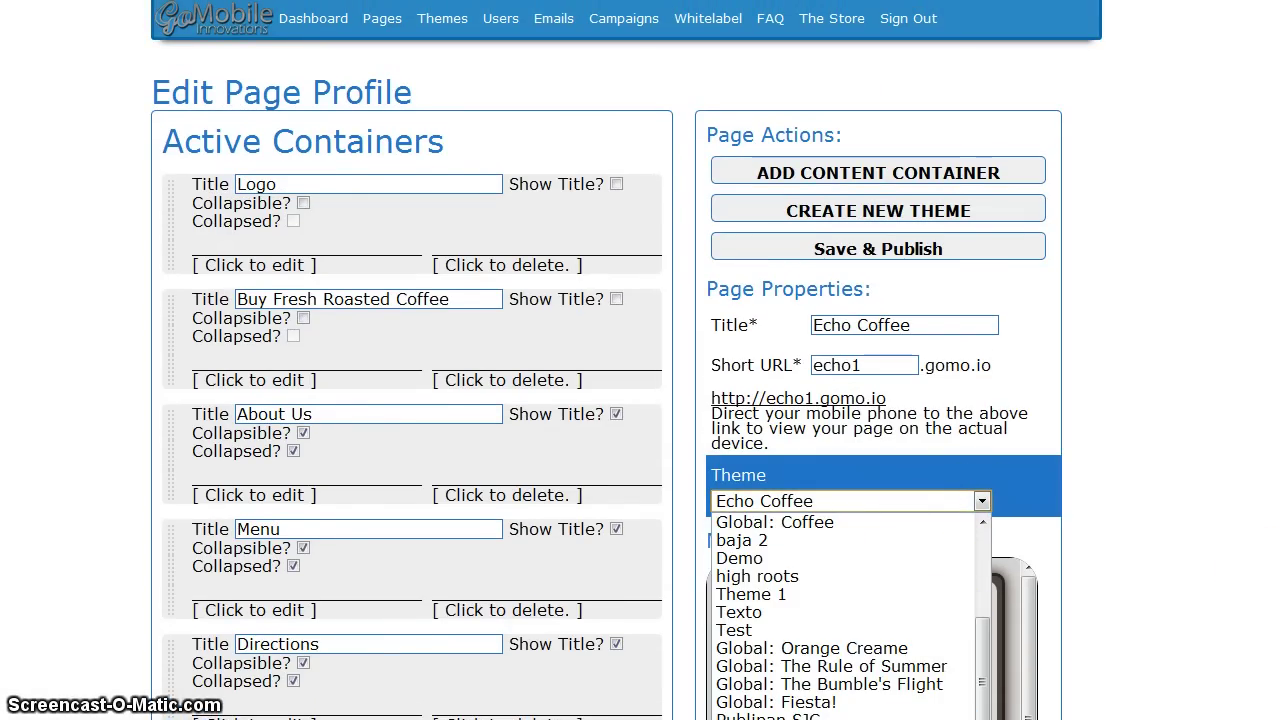
left_click(982, 500)
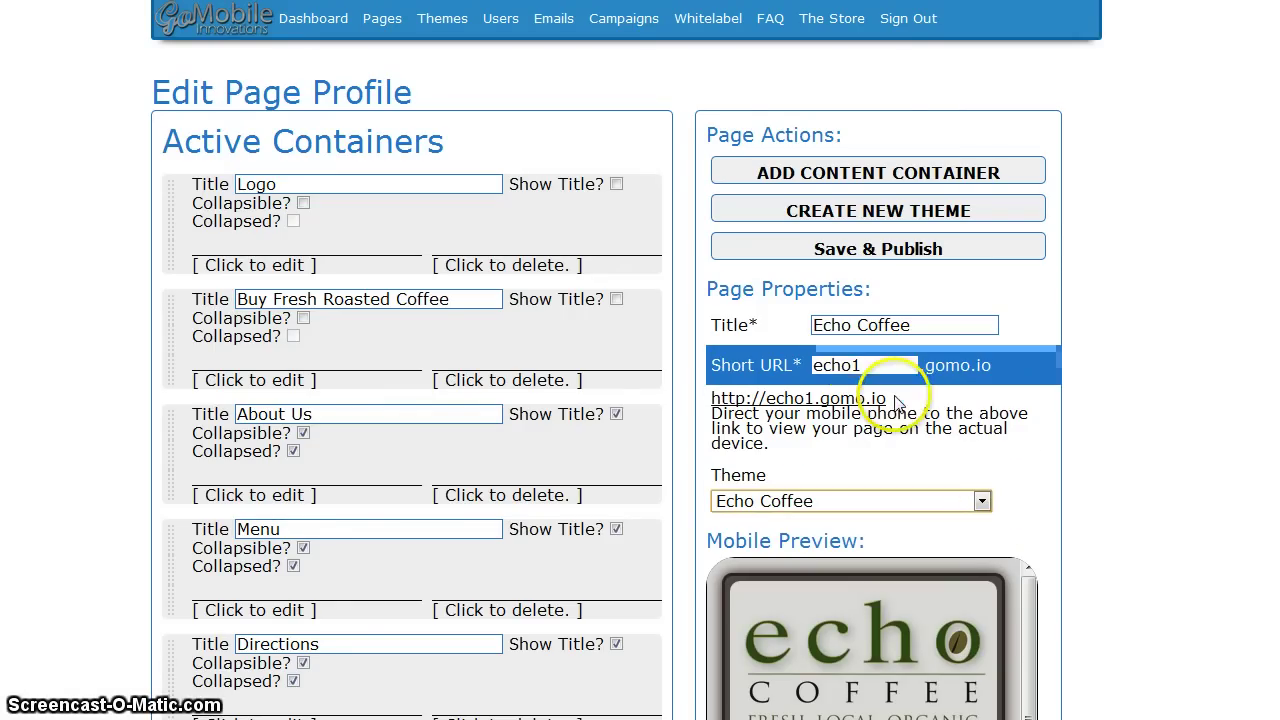
double_click(876, 362)
left_click(883, 362)
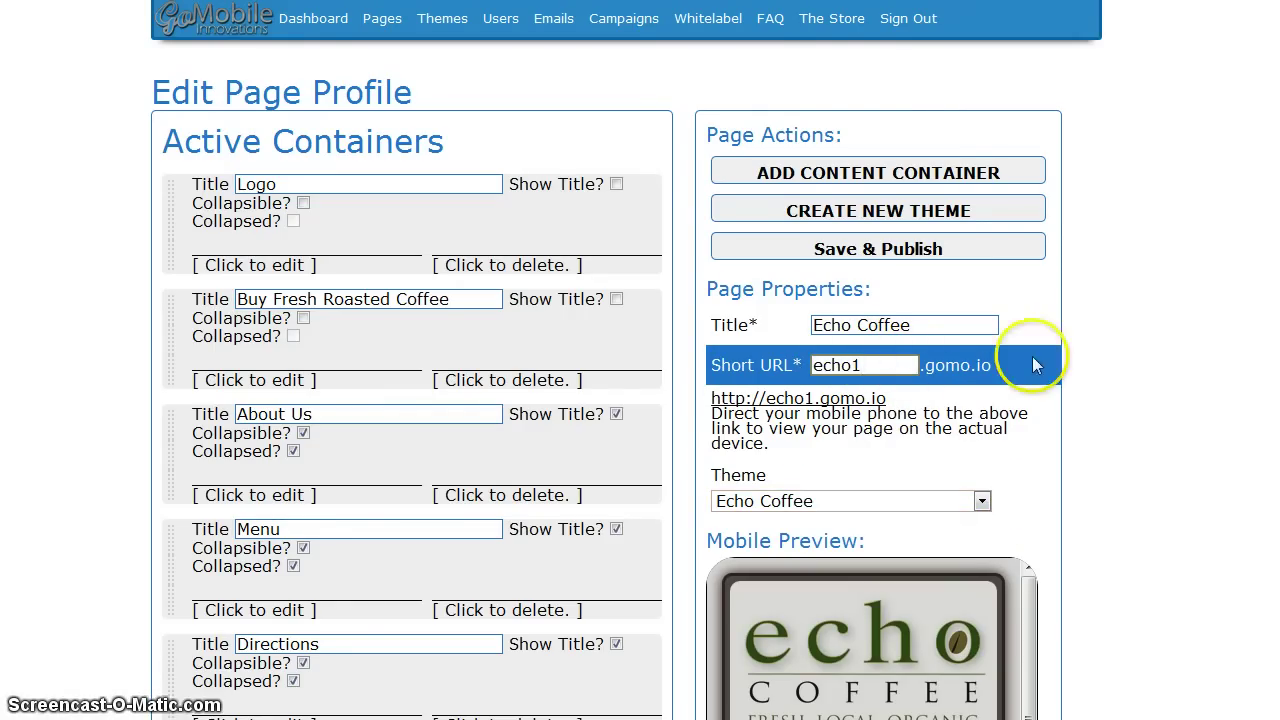
left_click_drag(880, 366, 760, 368)
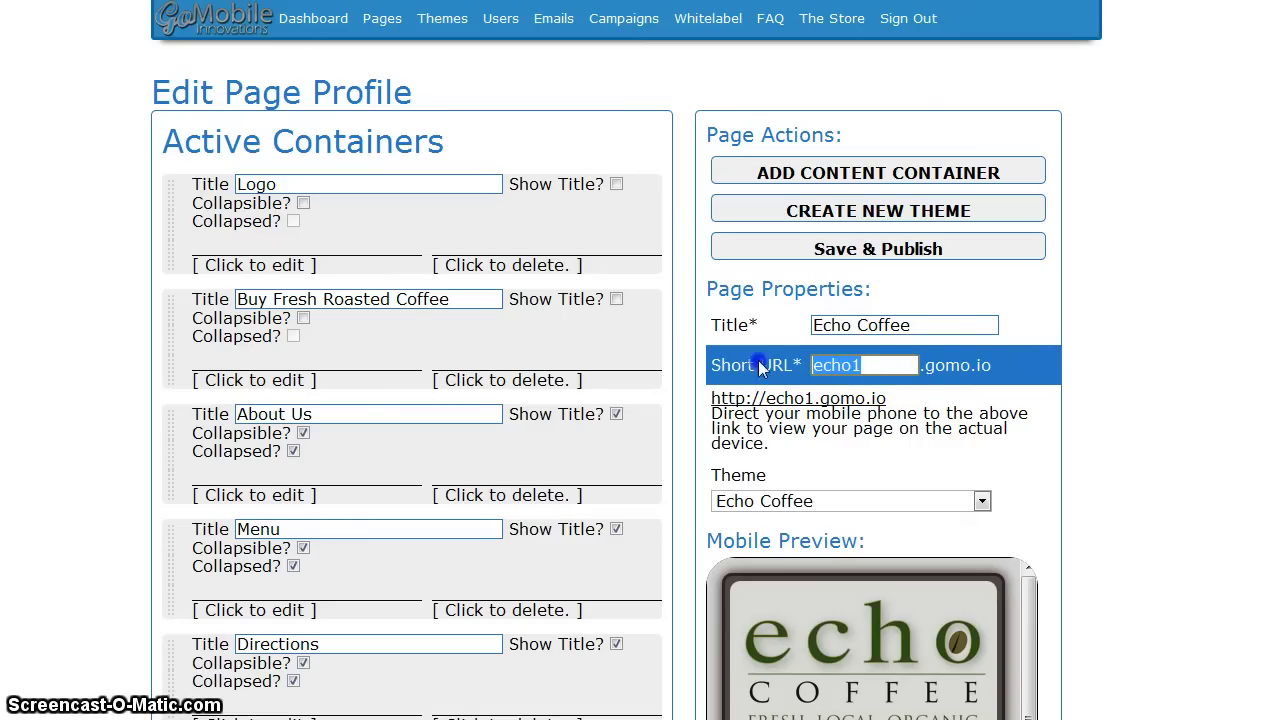
left_click(876, 365)
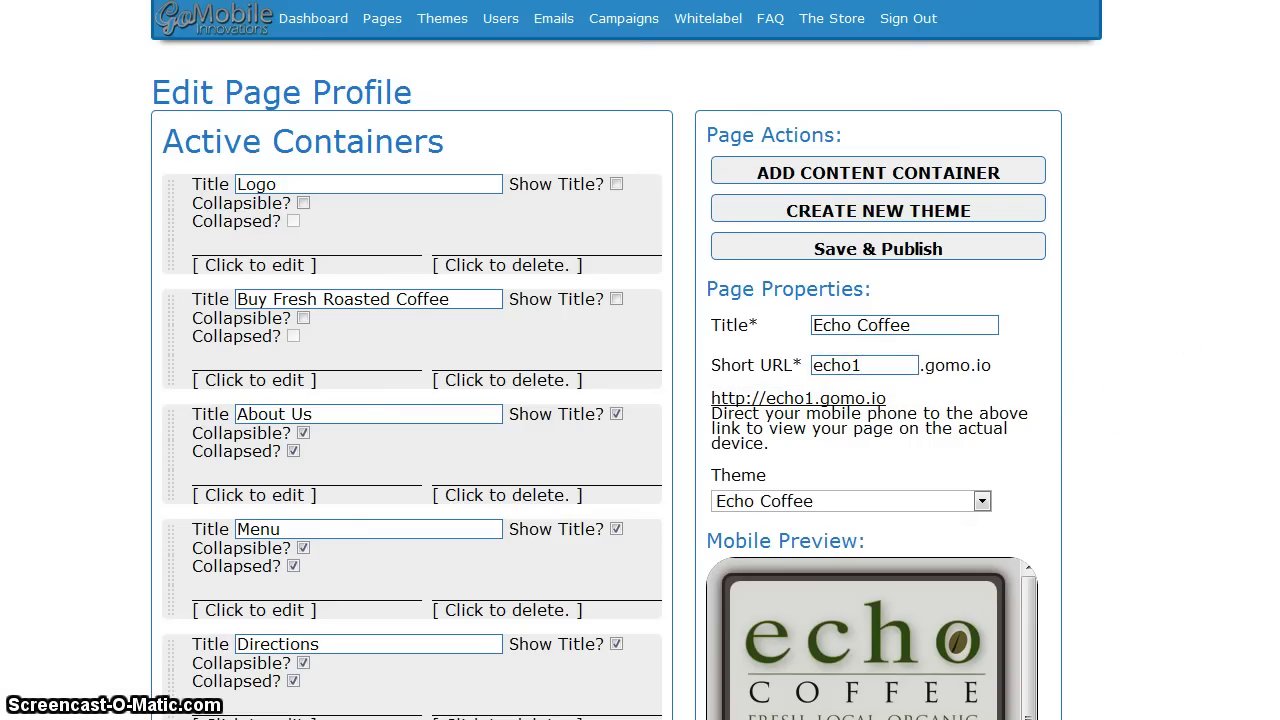
left_click_drag(1000, 366, 938, 366)
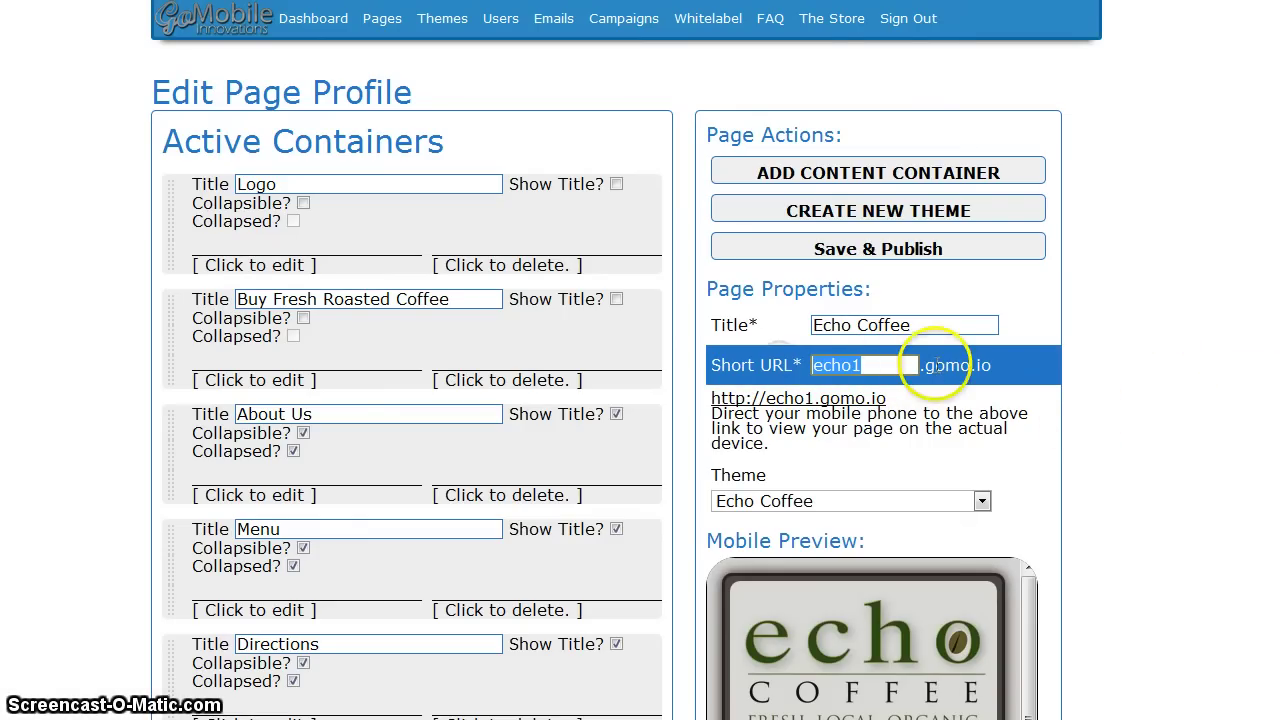
left_click(1118, 363)
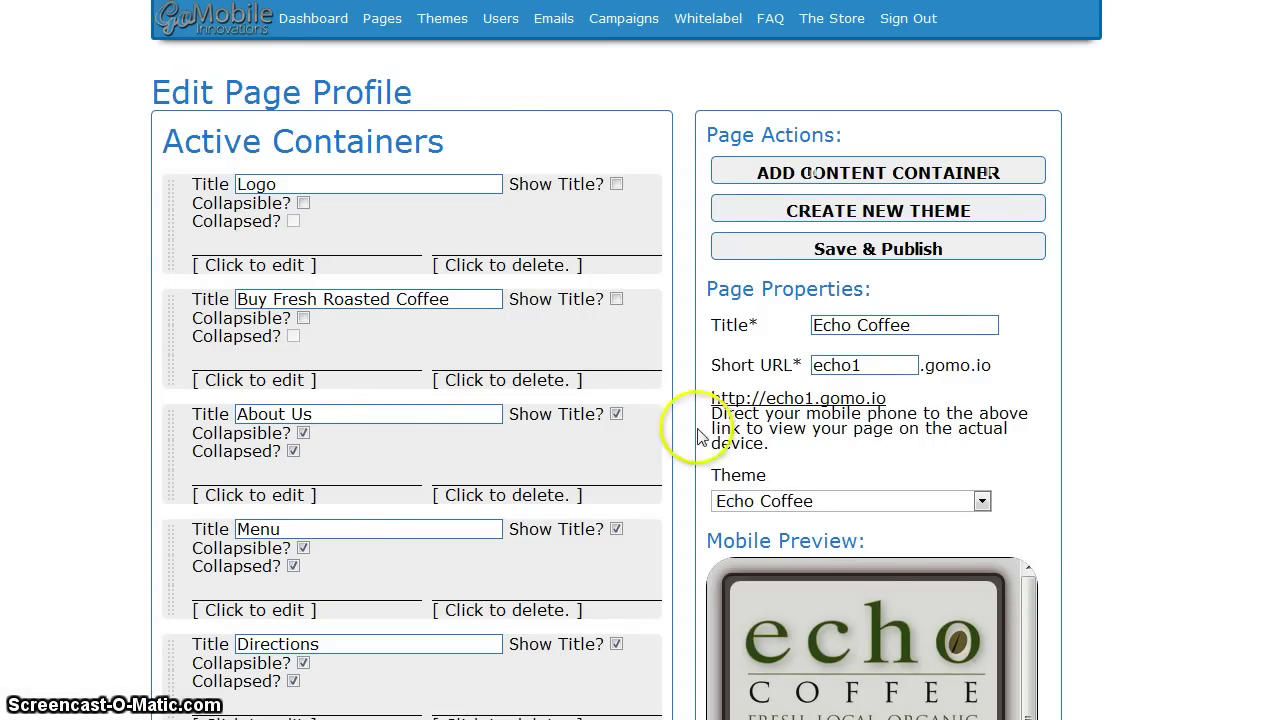
Step: Compare the container list with the mobile preview's sections from About Us down to Contact Us
scroll(813, 172, "down", 3)
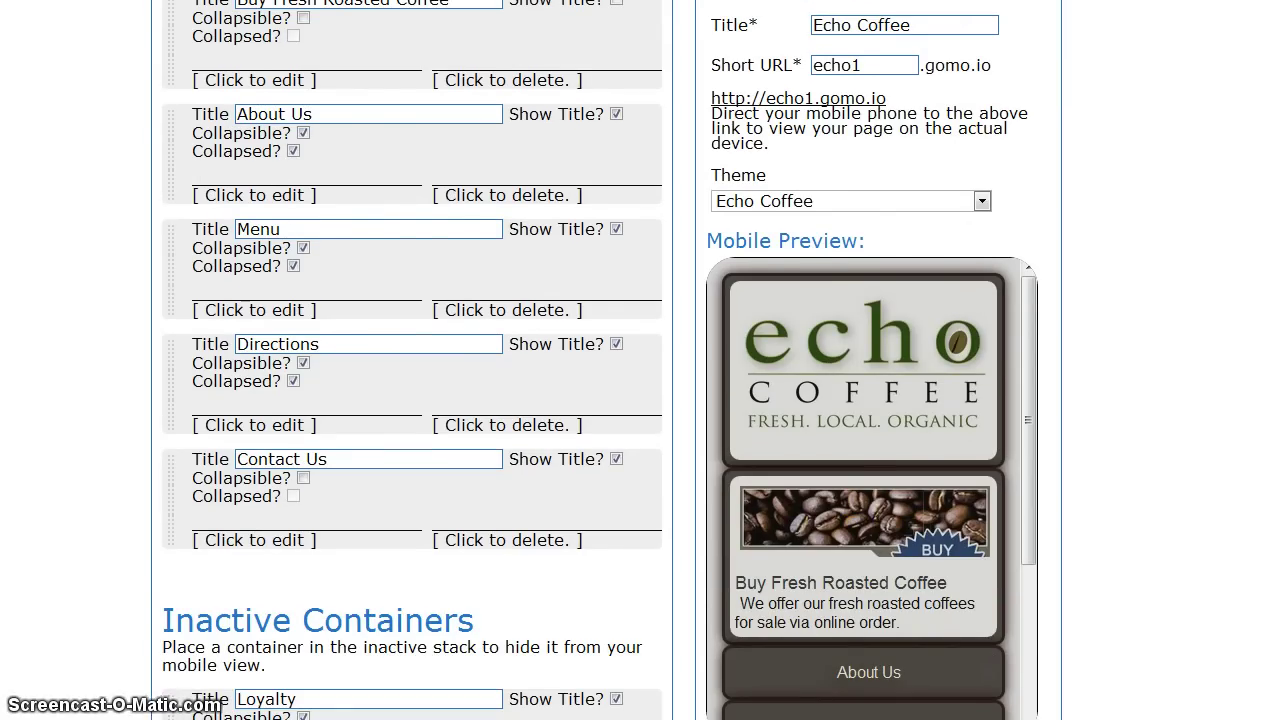
scroll(981, 374, "down", 1)
scroll(1226, 358, "up", 1)
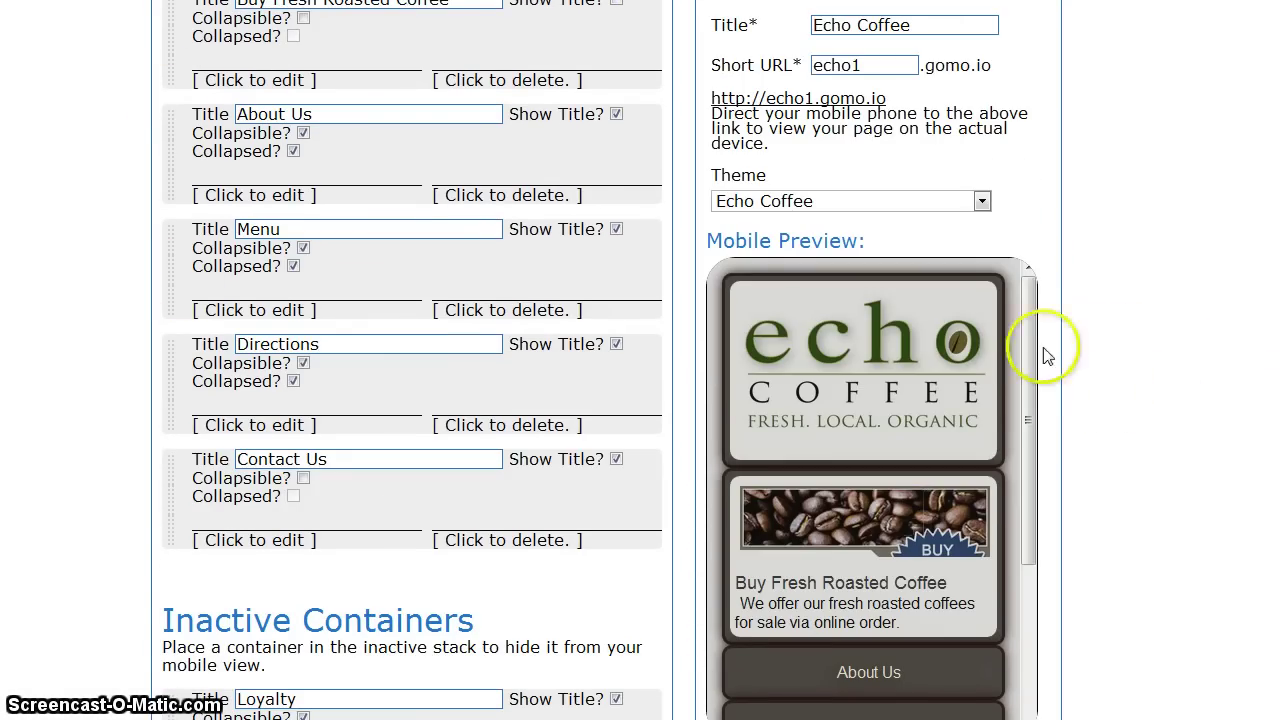
left_click_drag(1028, 348, 1021, 487)
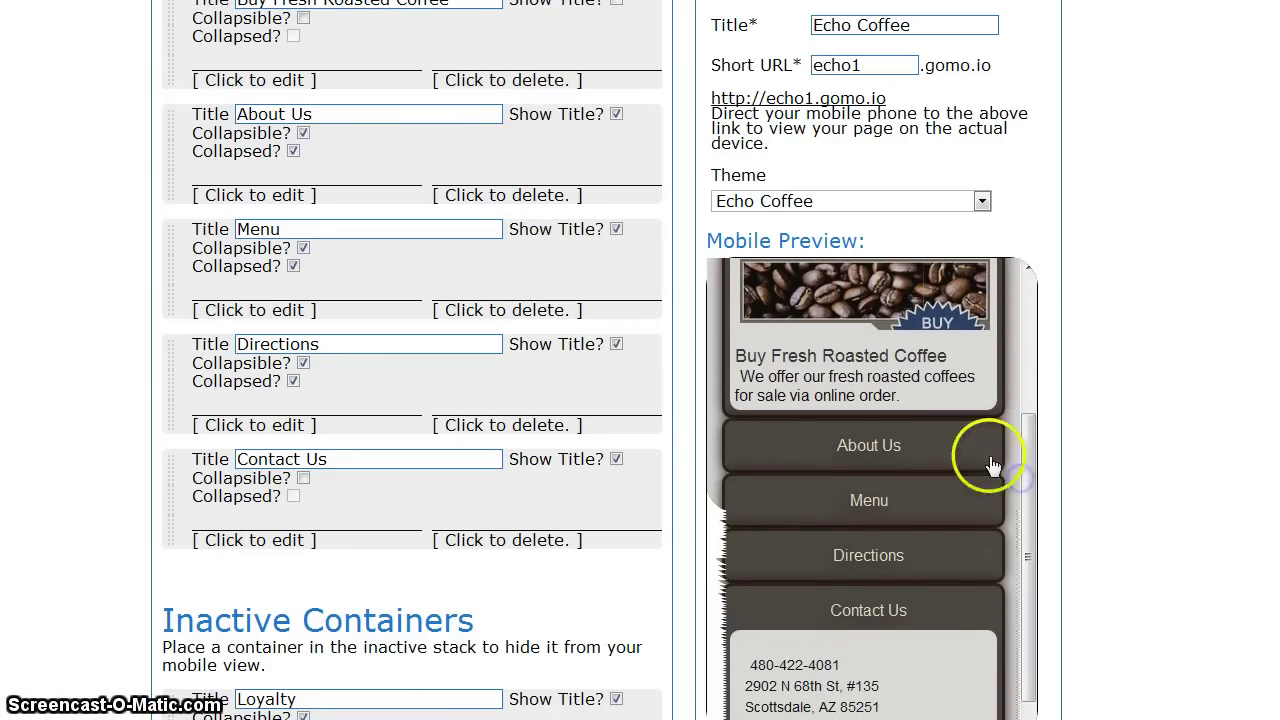
Step: Expand and collapse the About Us, Menu and Directions sections in the mobile preview to check their contents
left_click(910, 448)
left_click(898, 450)
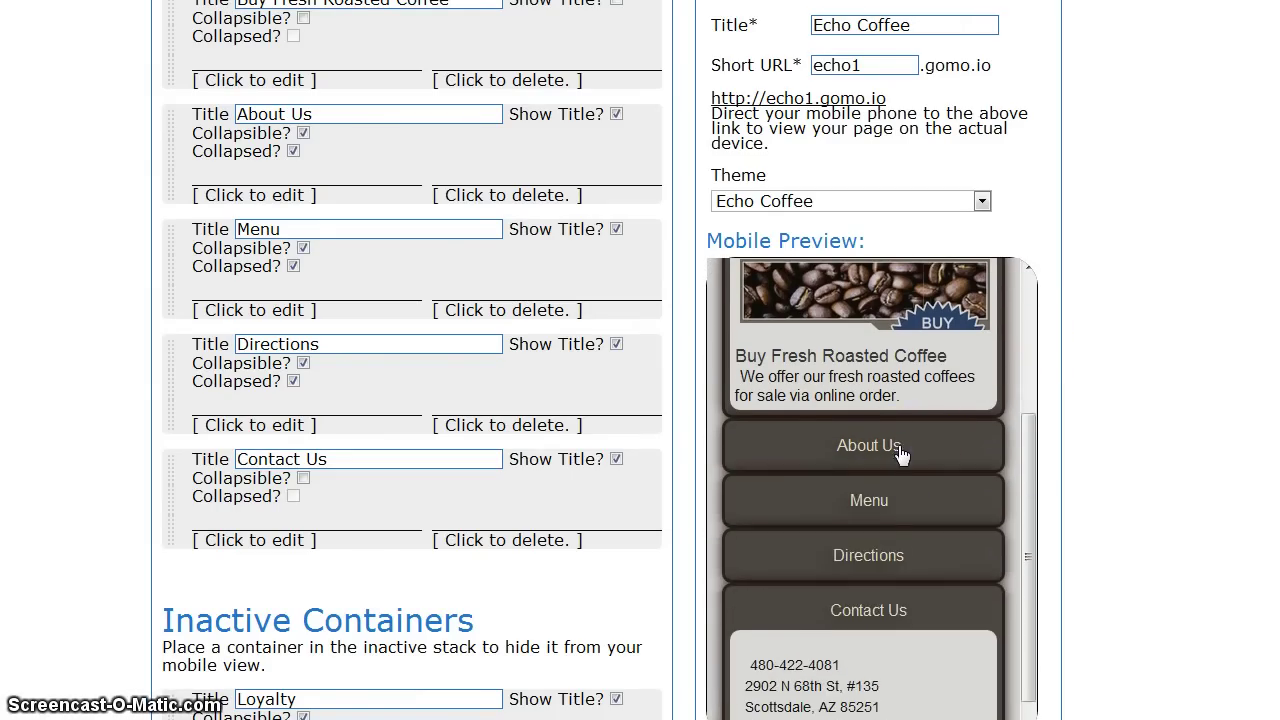
scroll(908, 466, "down", 1)
left_click(865, 373)
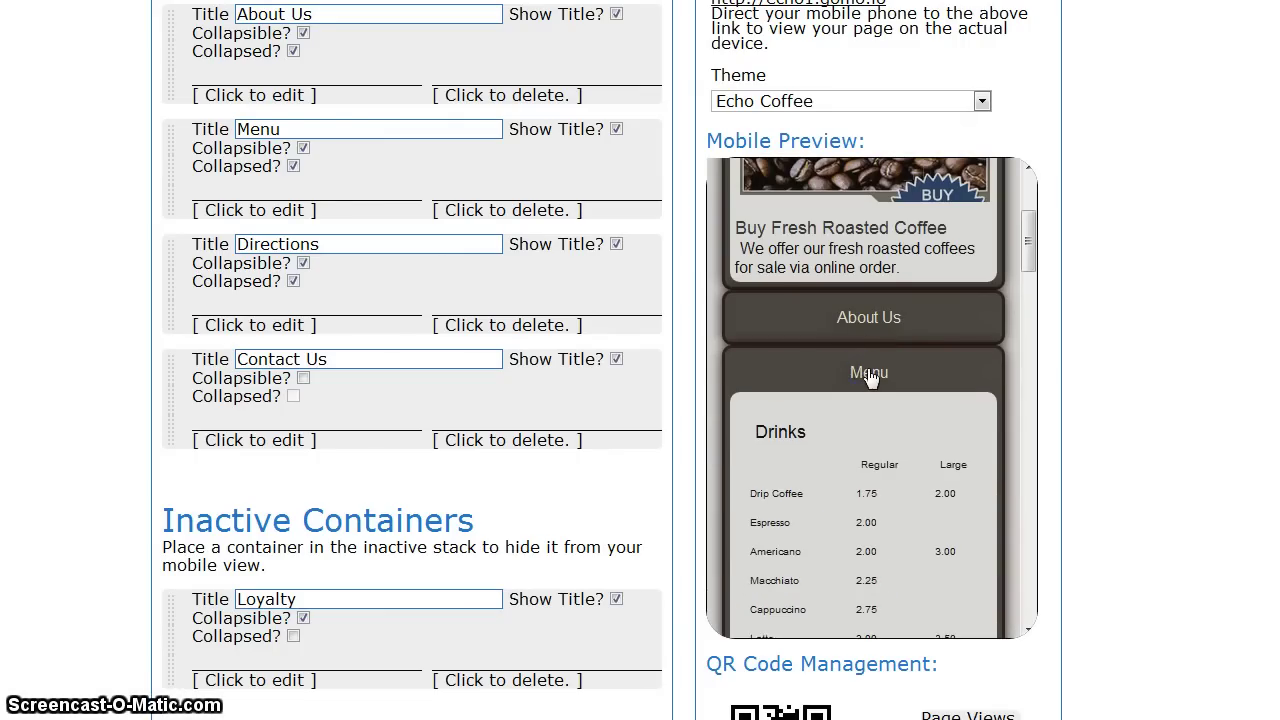
left_click(866, 373)
scroll(903, 424, "down", 1)
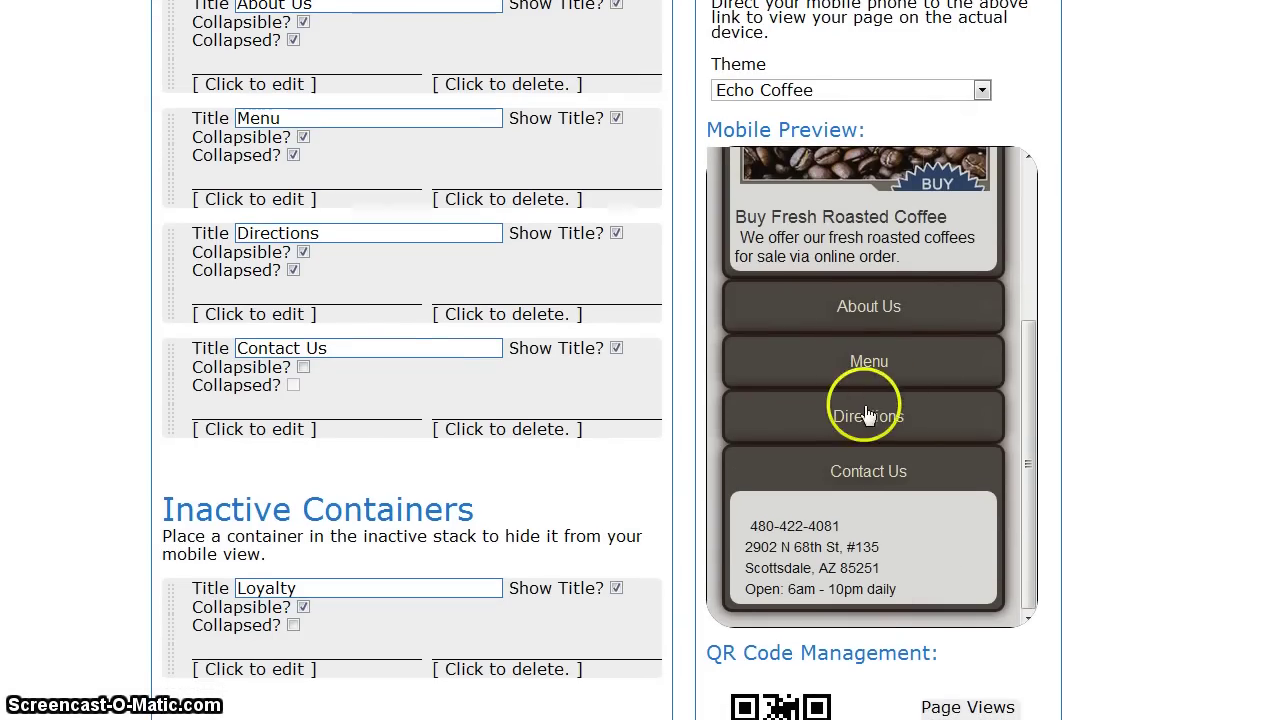
left_click(866, 416)
left_click(866, 428)
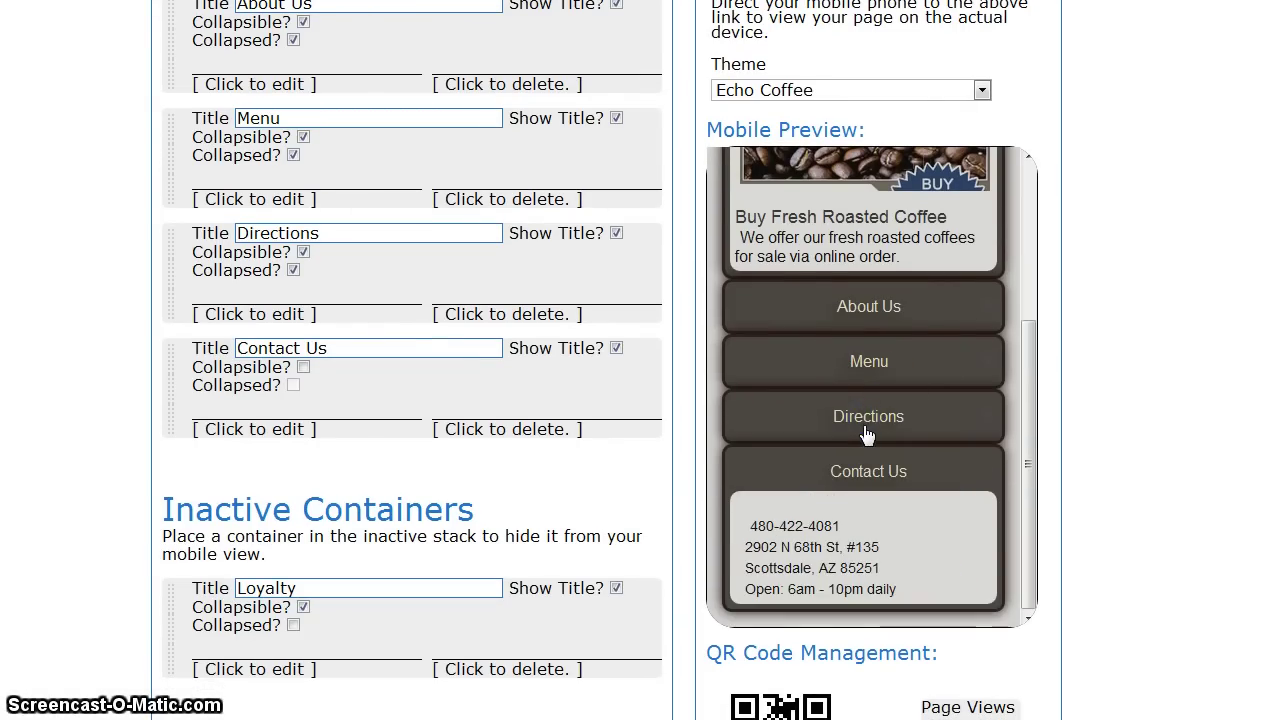
Step: Open the Logo container's content for editing and enlarge the editing area to show the whole logo
scroll(866, 435, "up", 6)
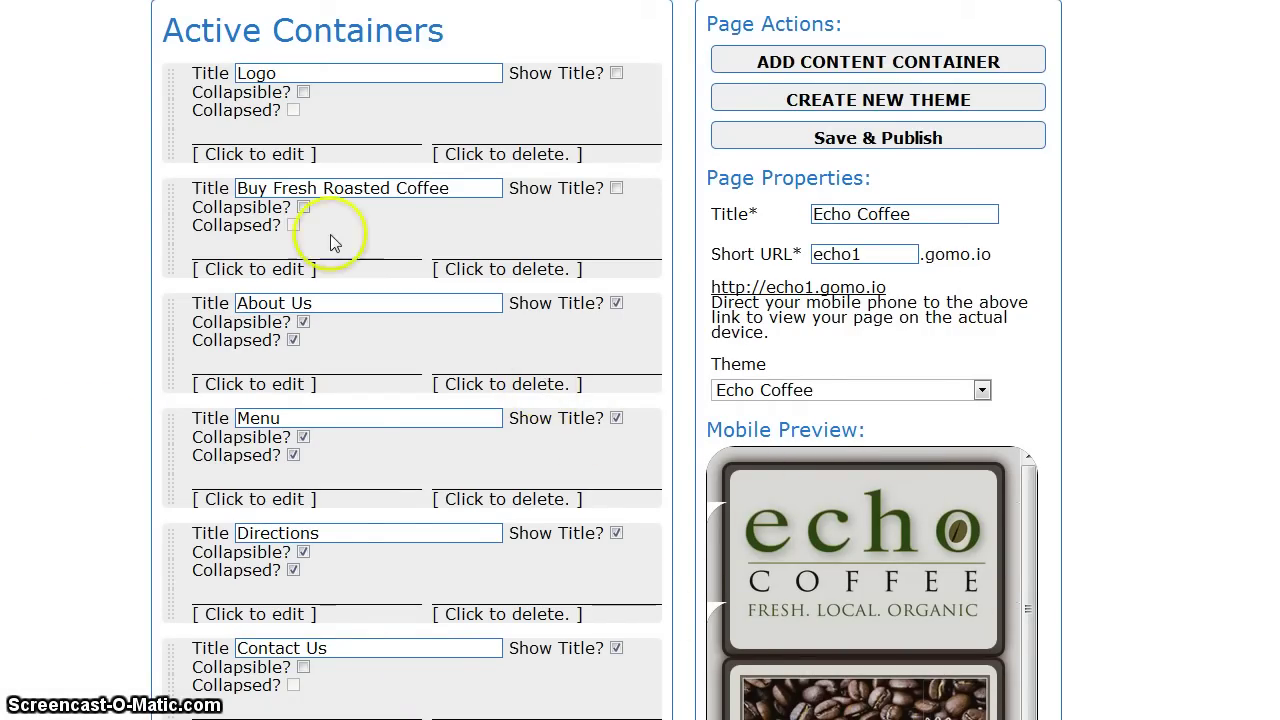
left_click(252, 154)
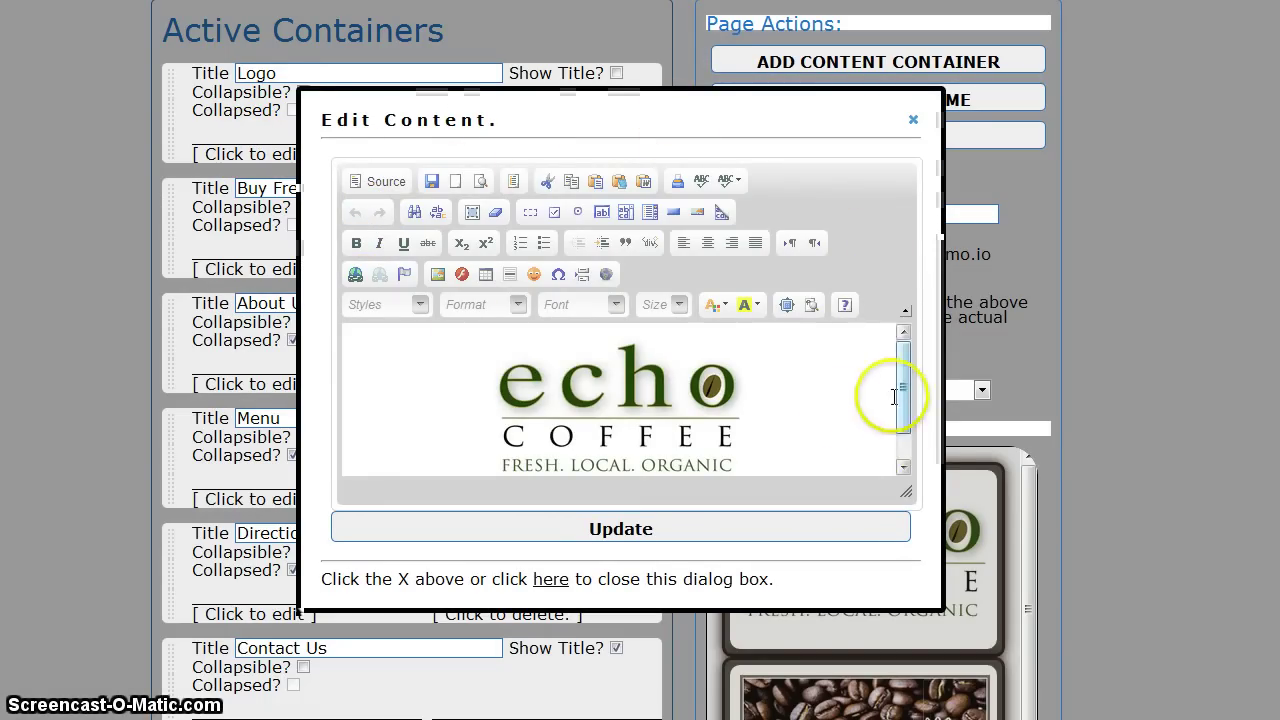
scroll(763, 420, "down", 1)
scroll(763, 417, "up", 1)
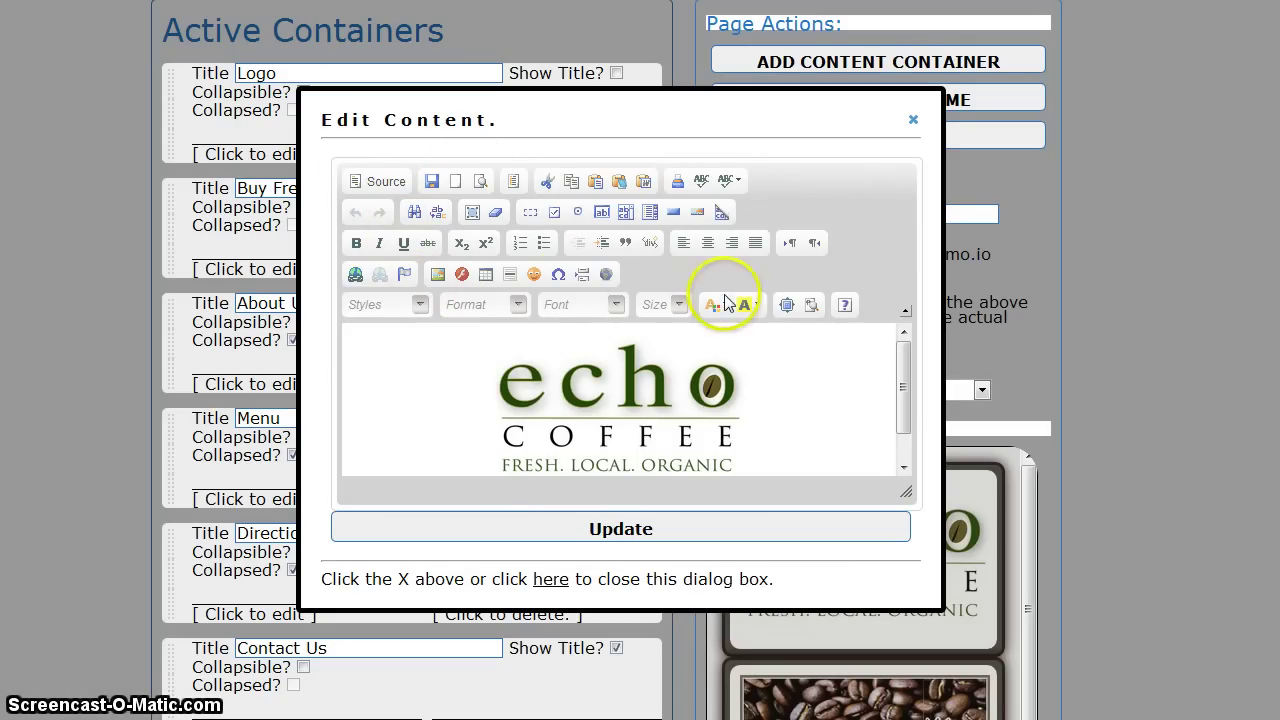
left_click_drag(903, 371, 500, 375)
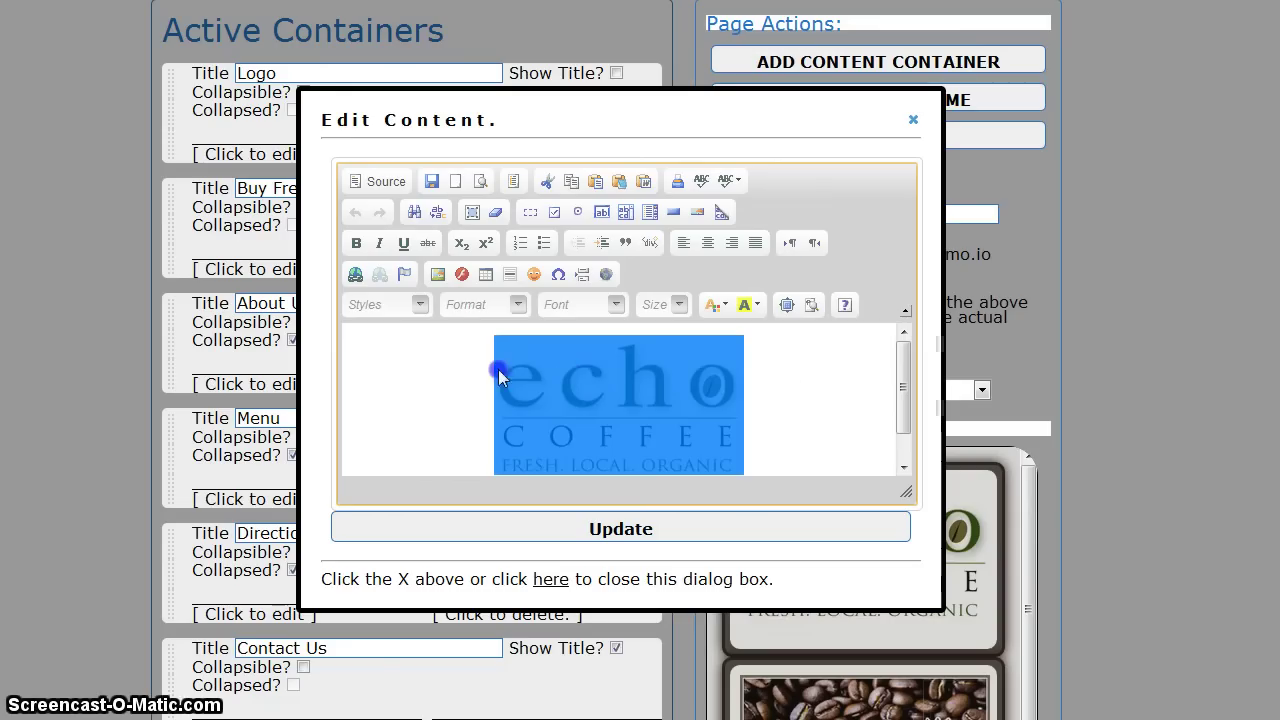
left_click(792, 386)
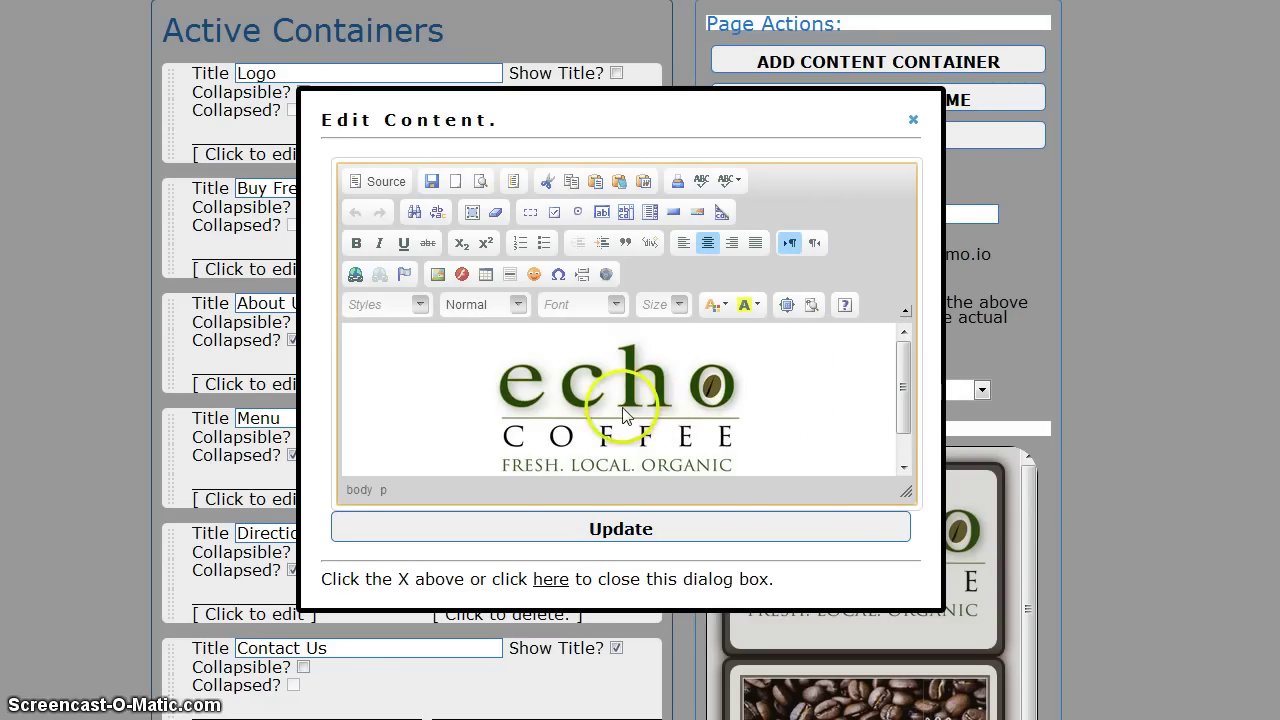
left_click_drag(903, 402, 900, 610)
Step: Set the logo image's width to 160 with the ratio locked, checking the image upload options before applying
right_click(666, 401)
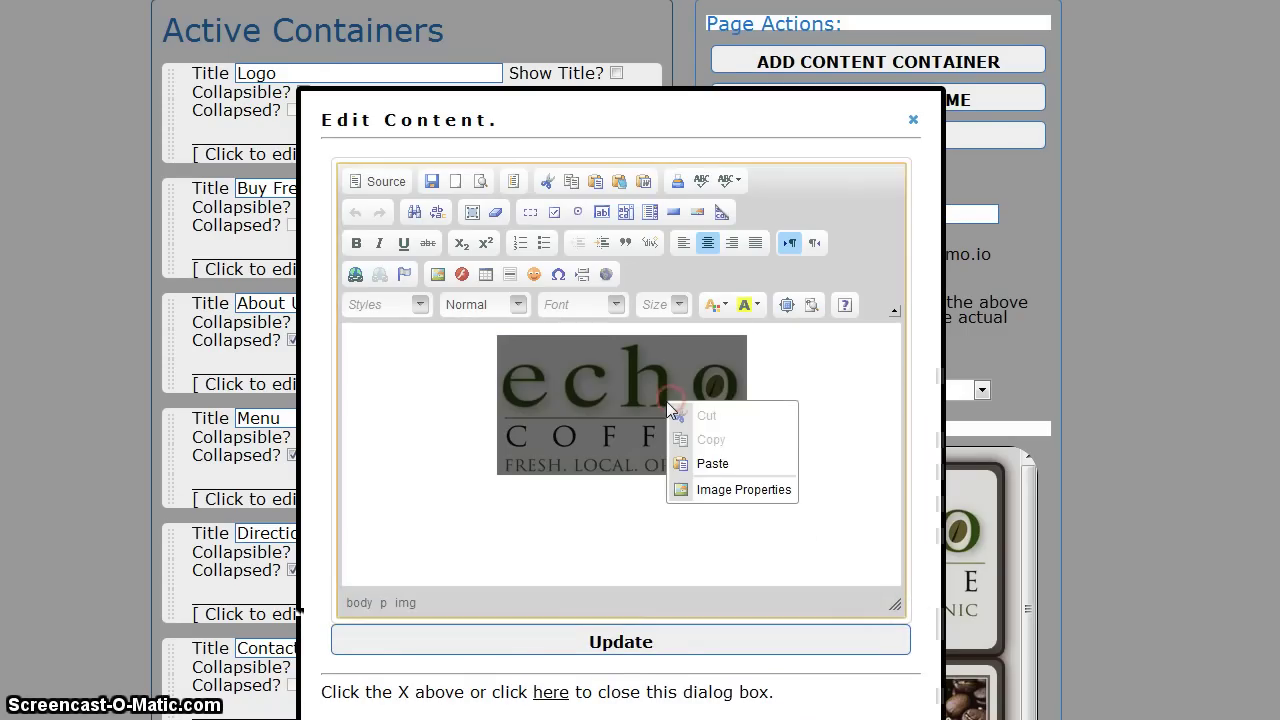
left_click(746, 490)
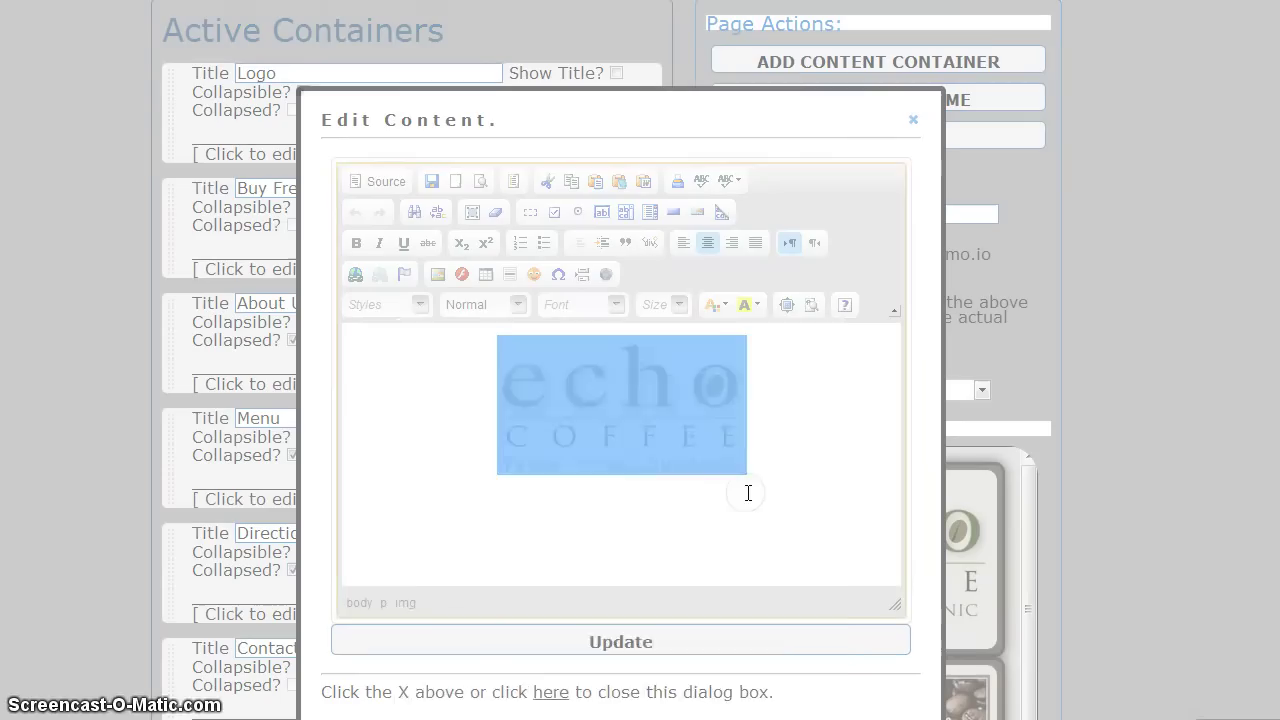
left_click_drag(655, 334, 670, 121)
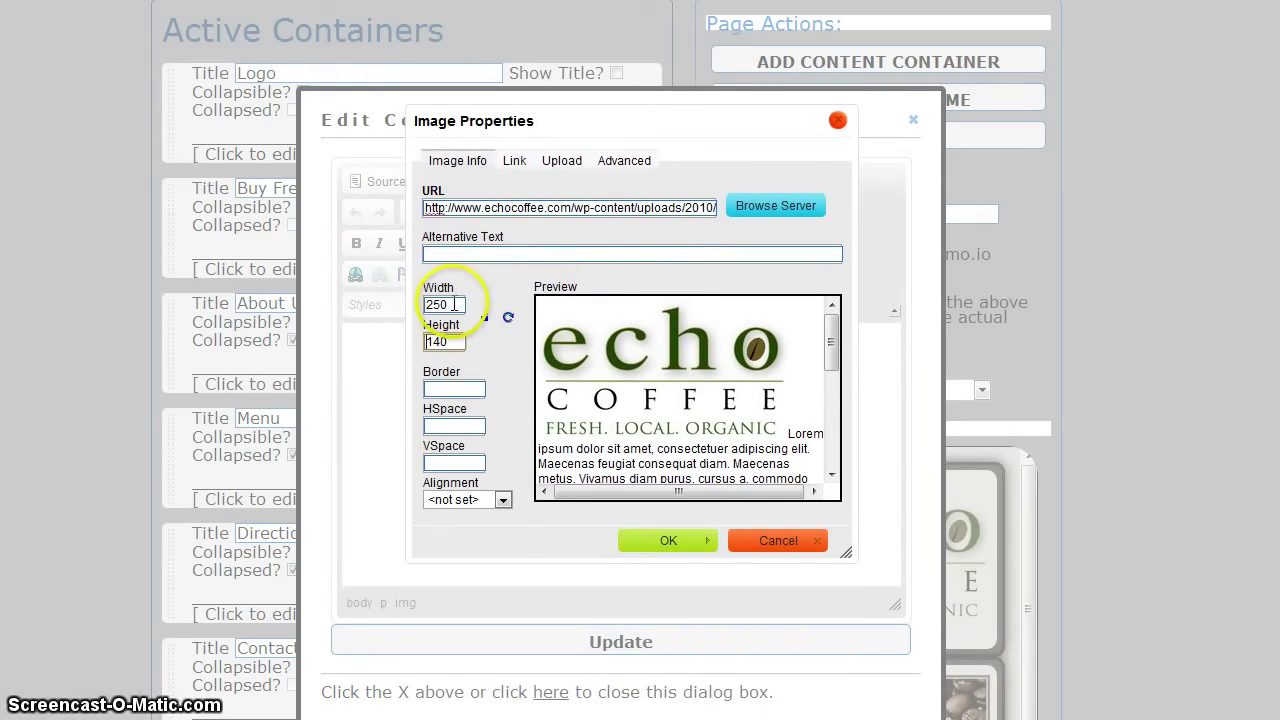
double_click(454, 304)
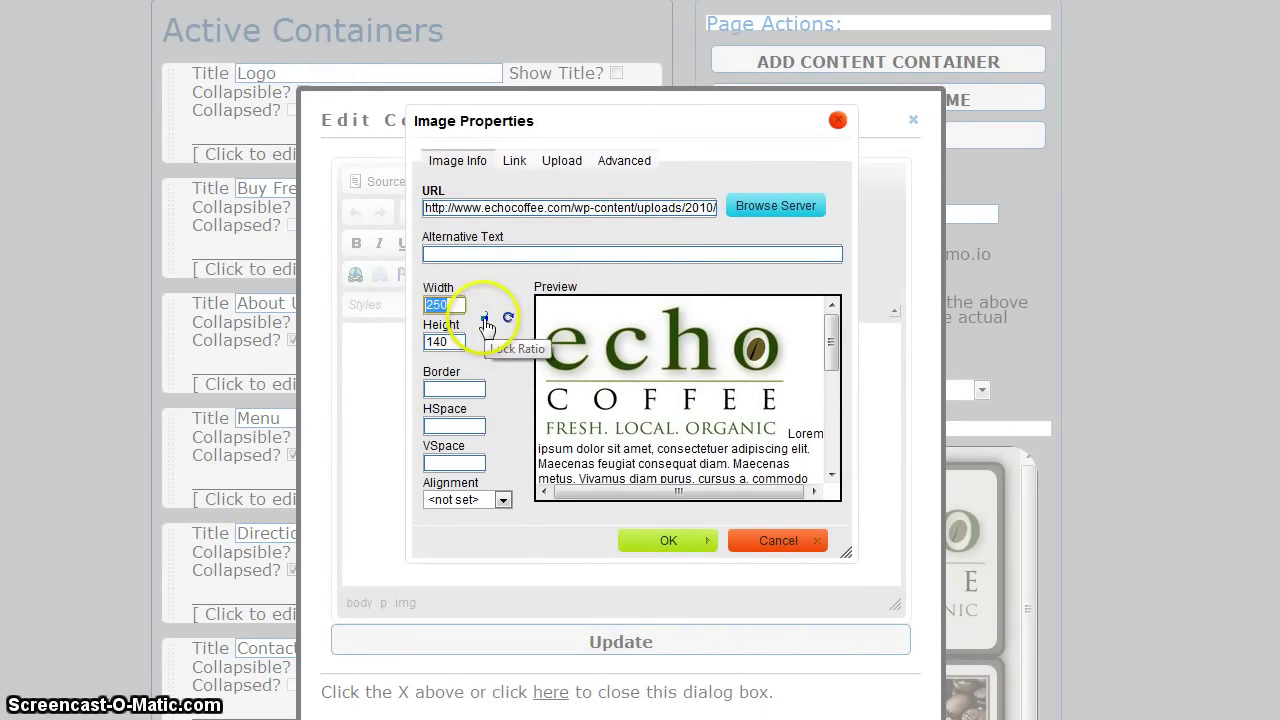
left_click_drag(456, 306, 406, 297)
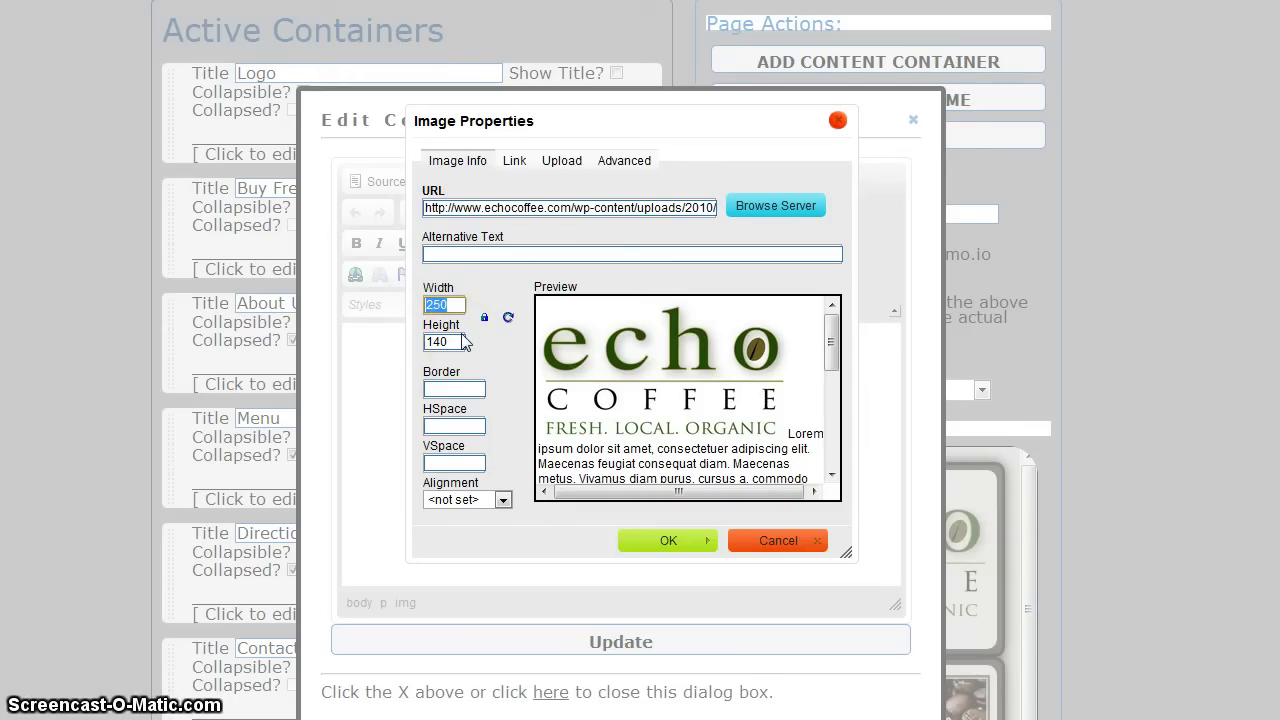
type("160")
left_click(366, 382)
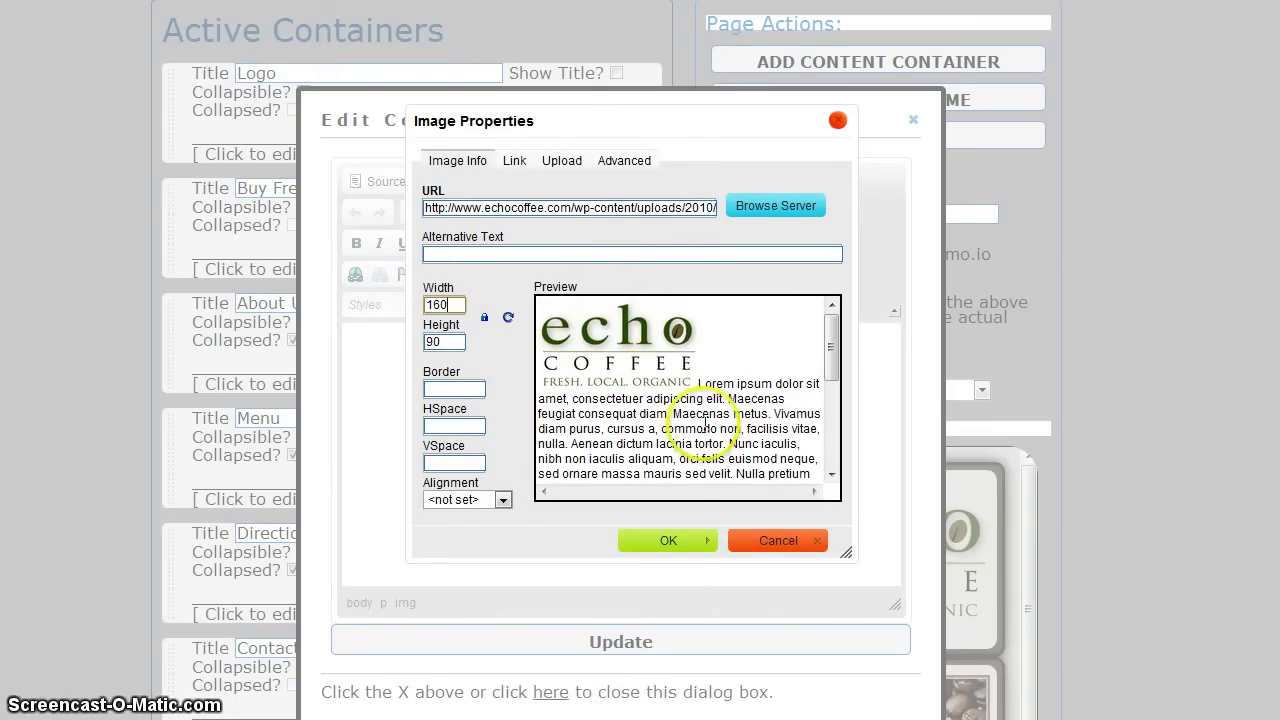
left_click(561, 162)
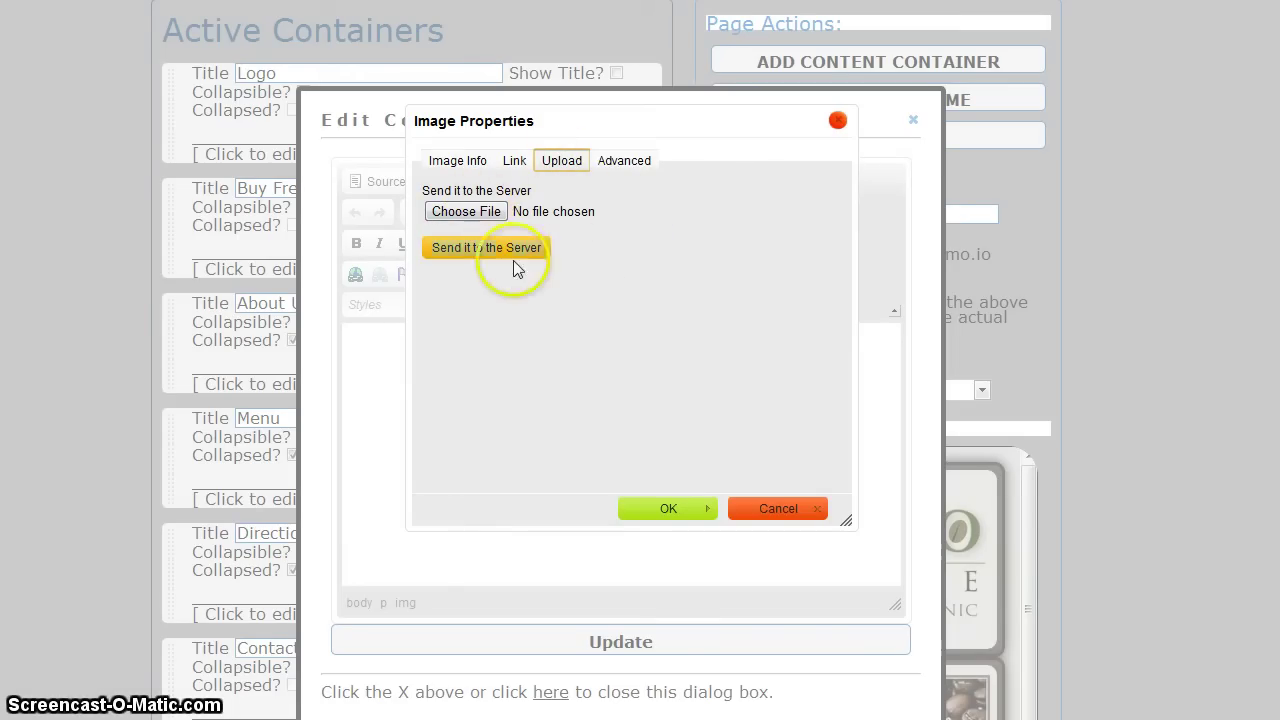
left_click(457, 162)
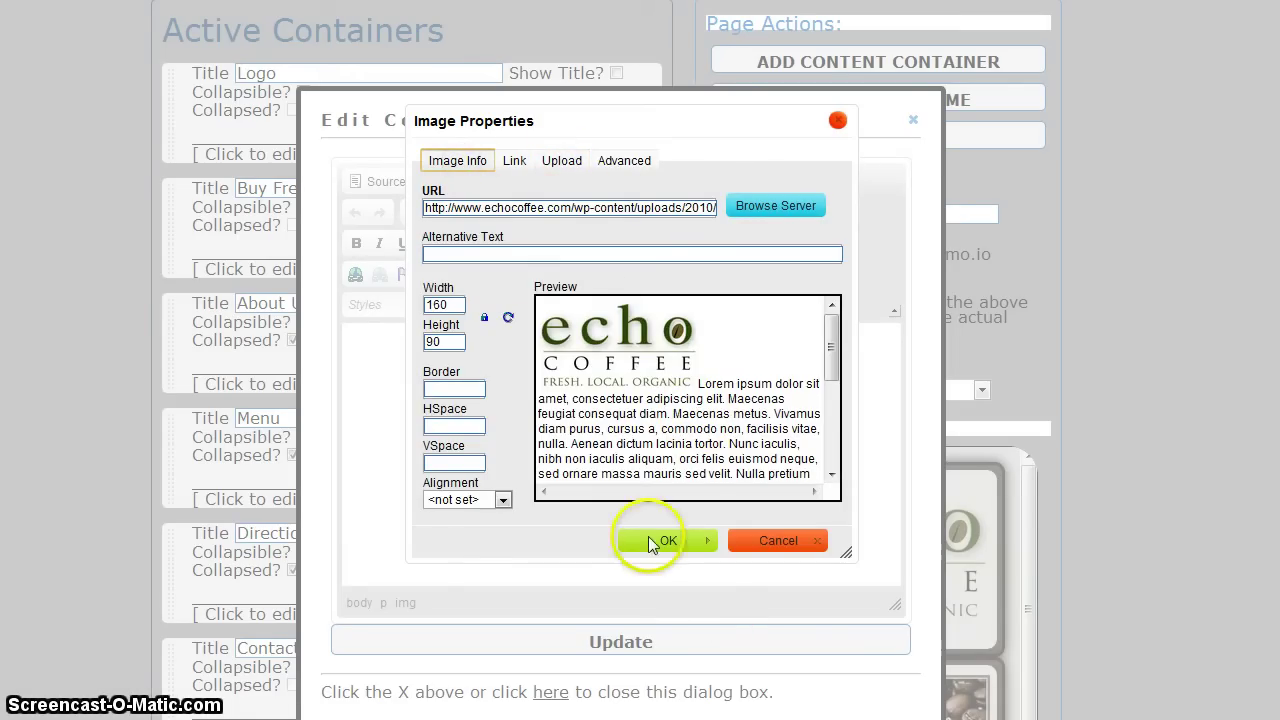
left_click(654, 541)
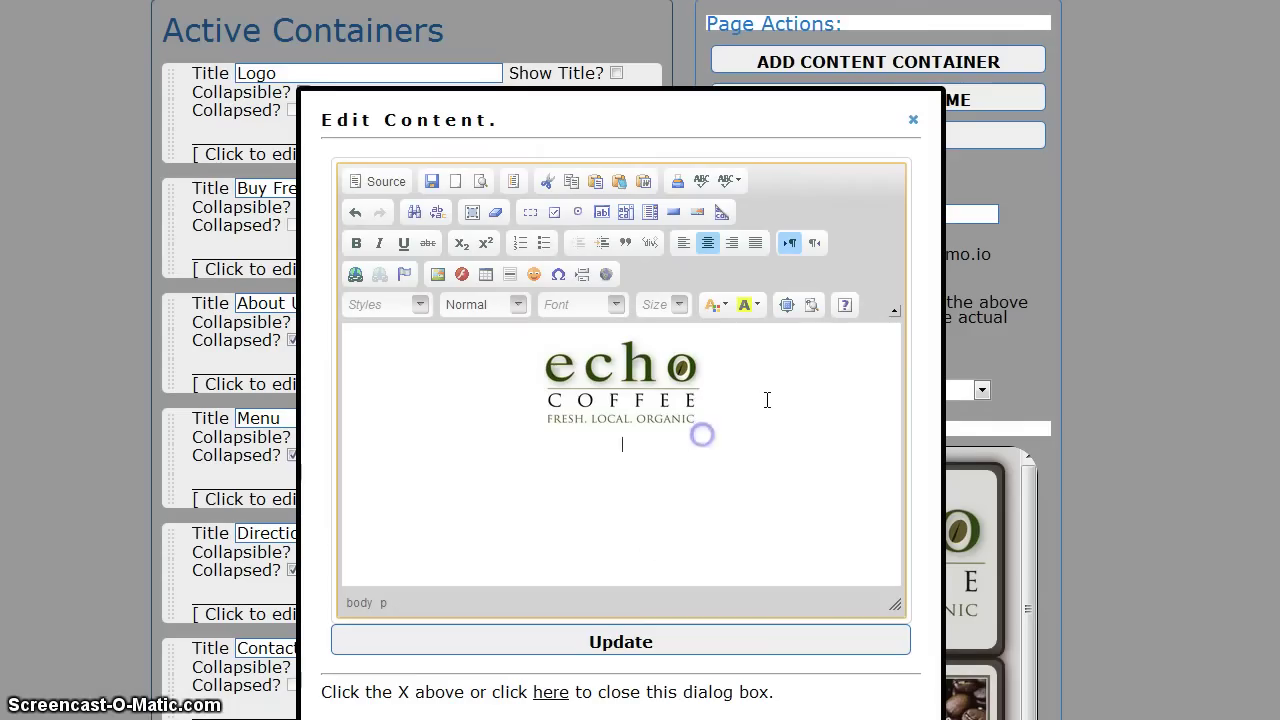
Step: Add the line "WELCOME TO THE COFFEE SHOP" below the logo in black text at size 24
key("Return")
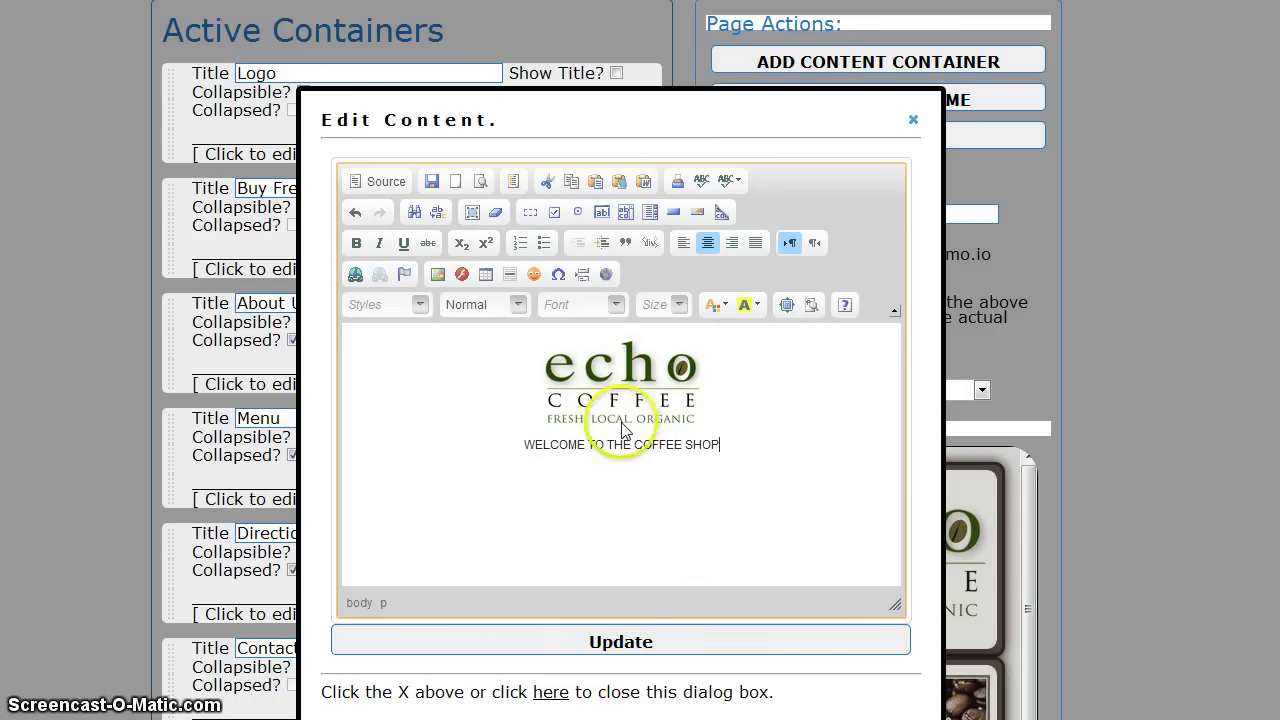
left_click(708, 443)
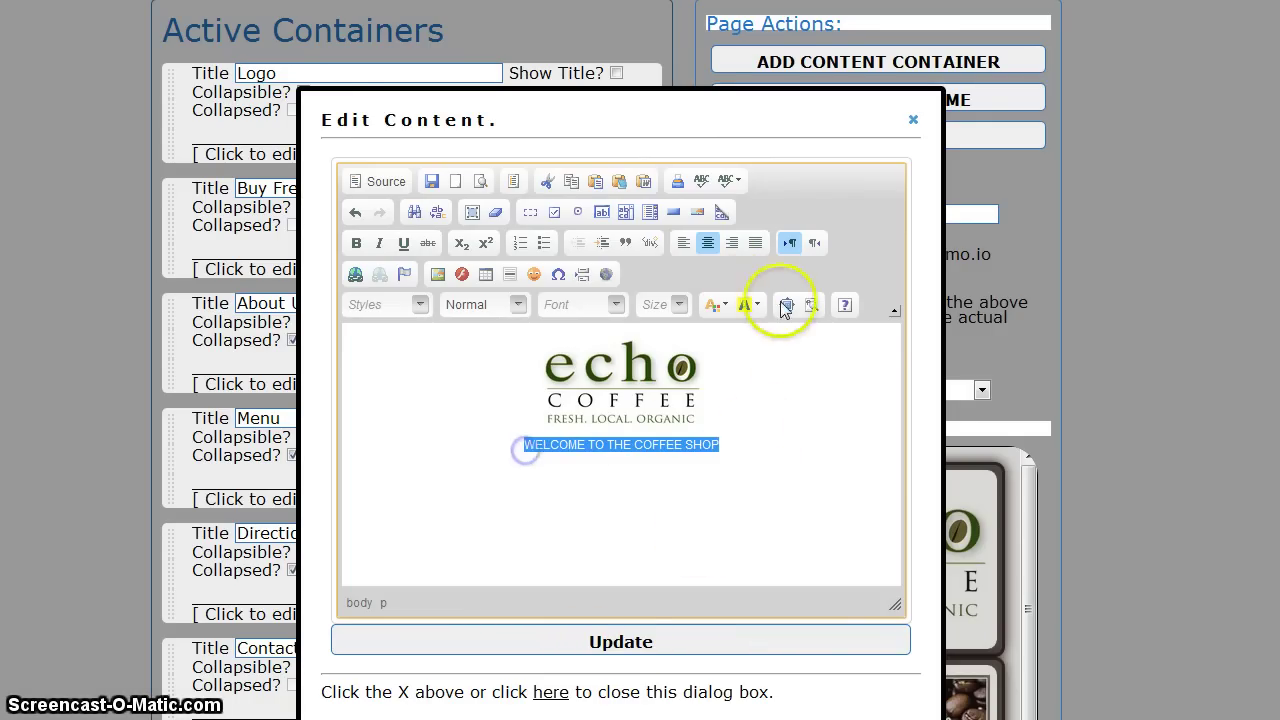
left_click(745, 305)
left_click(709, 344)
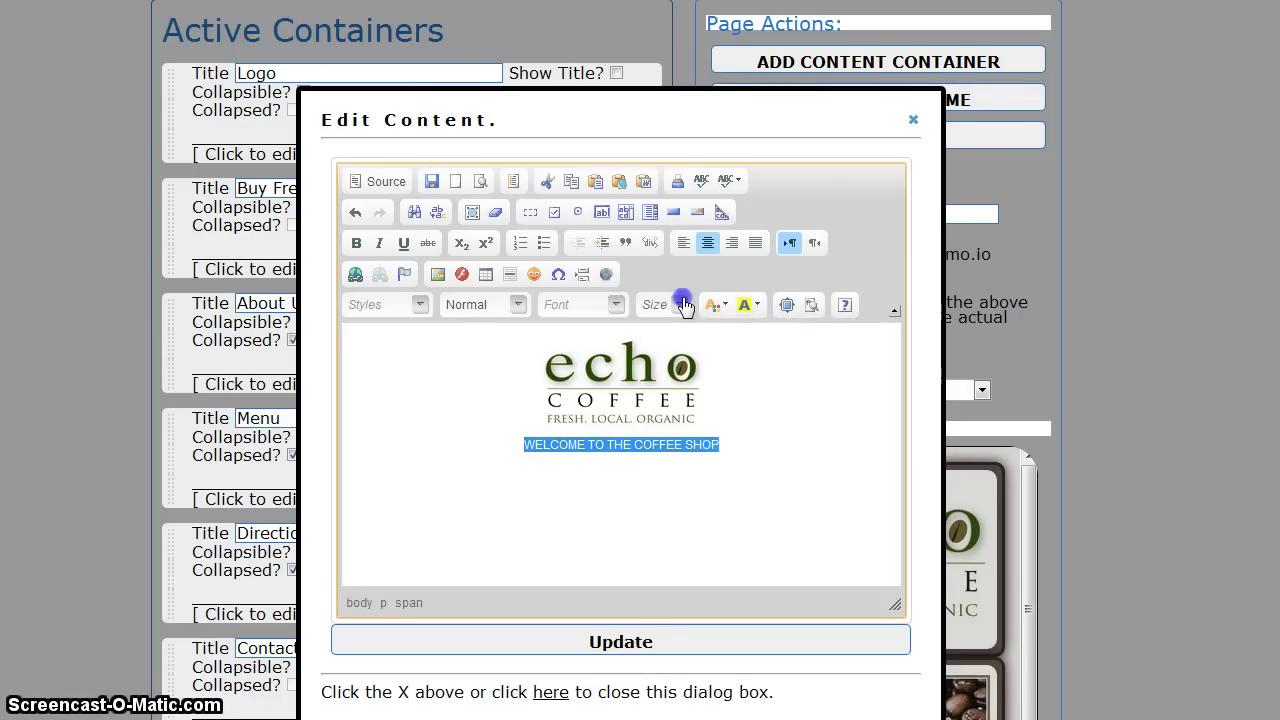
left_click(683, 305)
left_click(745, 400)
left_click(685, 416)
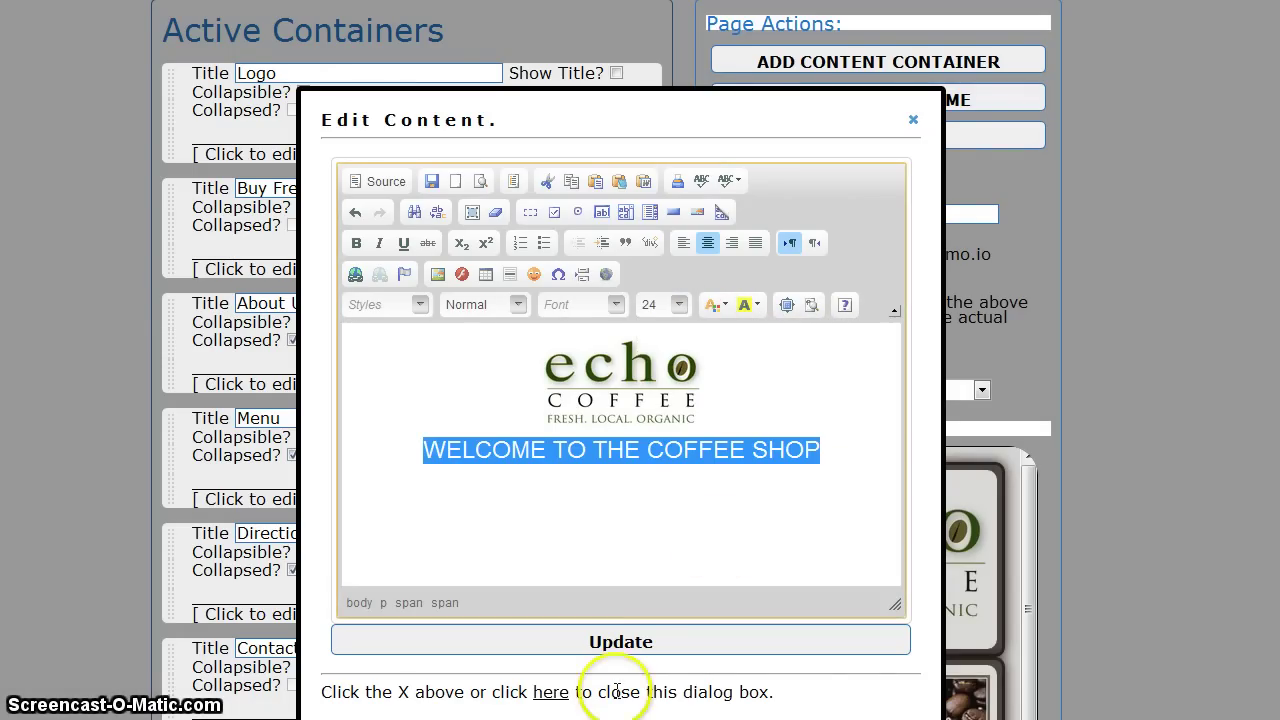
Step: Update the Logo container's content, save and publish the page, and check the mobile preview
left_click(617, 642)
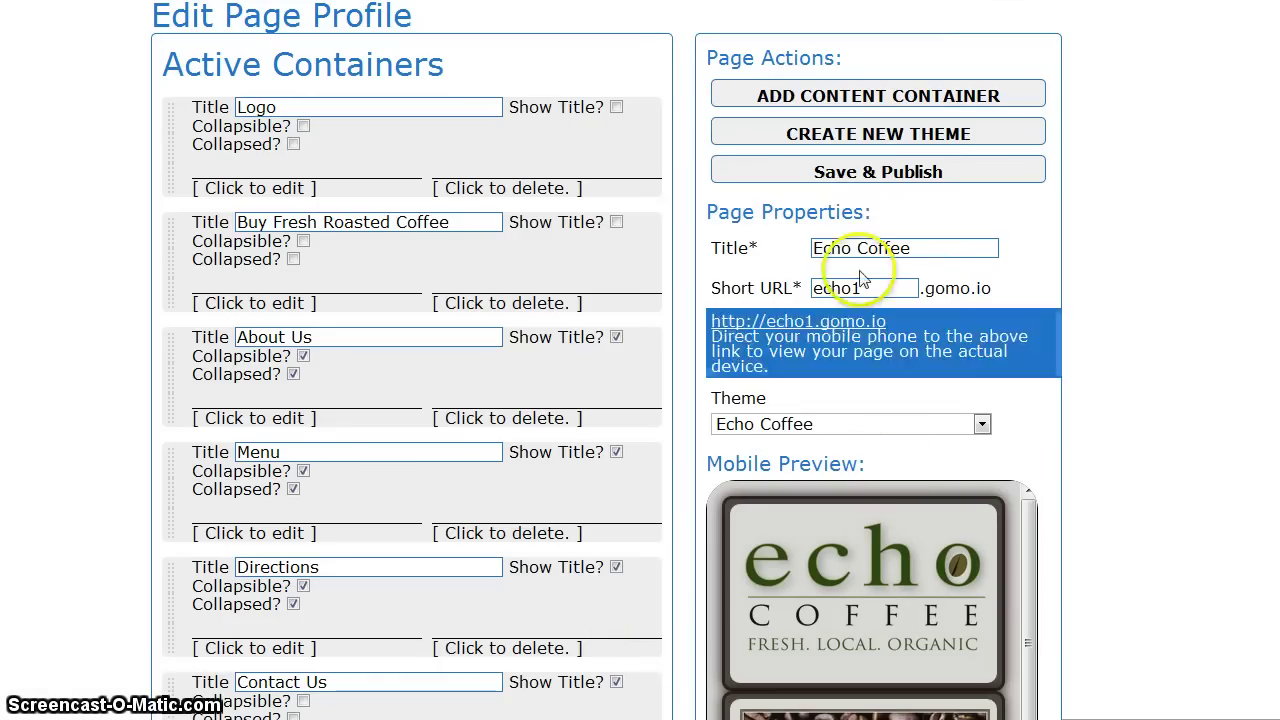
left_click(866, 172)
scroll(1105, 450, "down", 2)
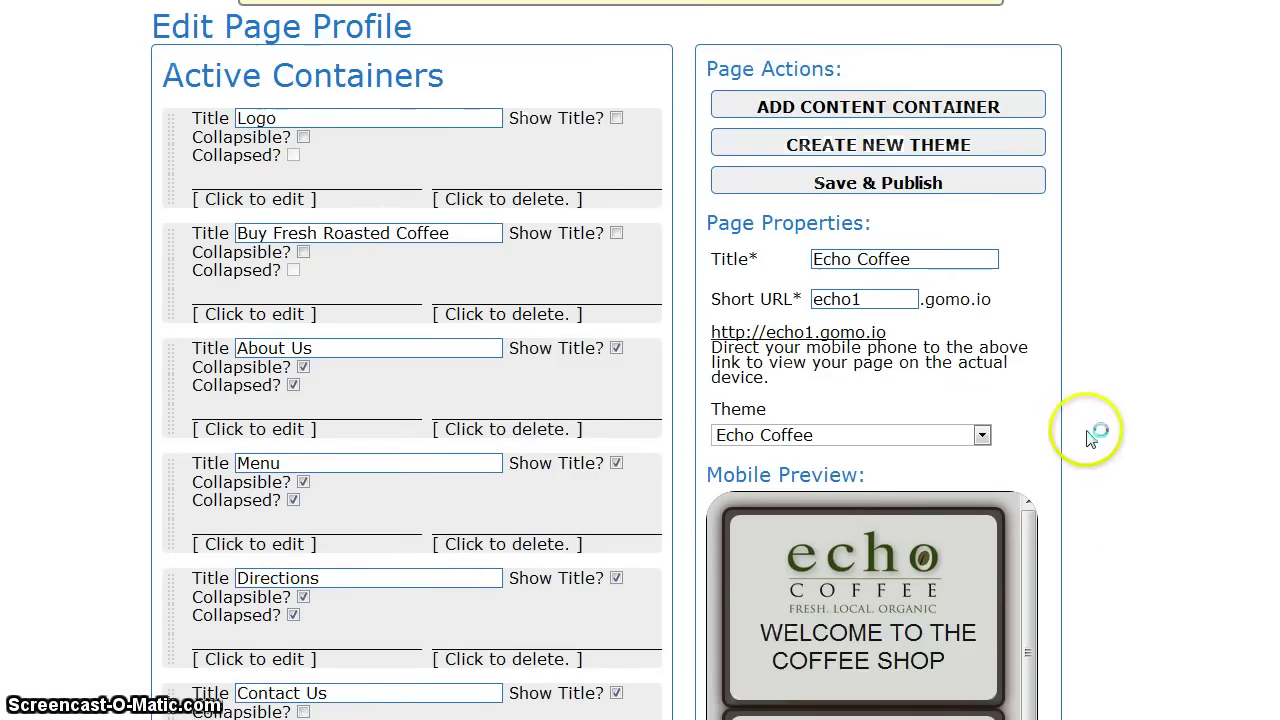
scroll(1118, 489, "down", 1)
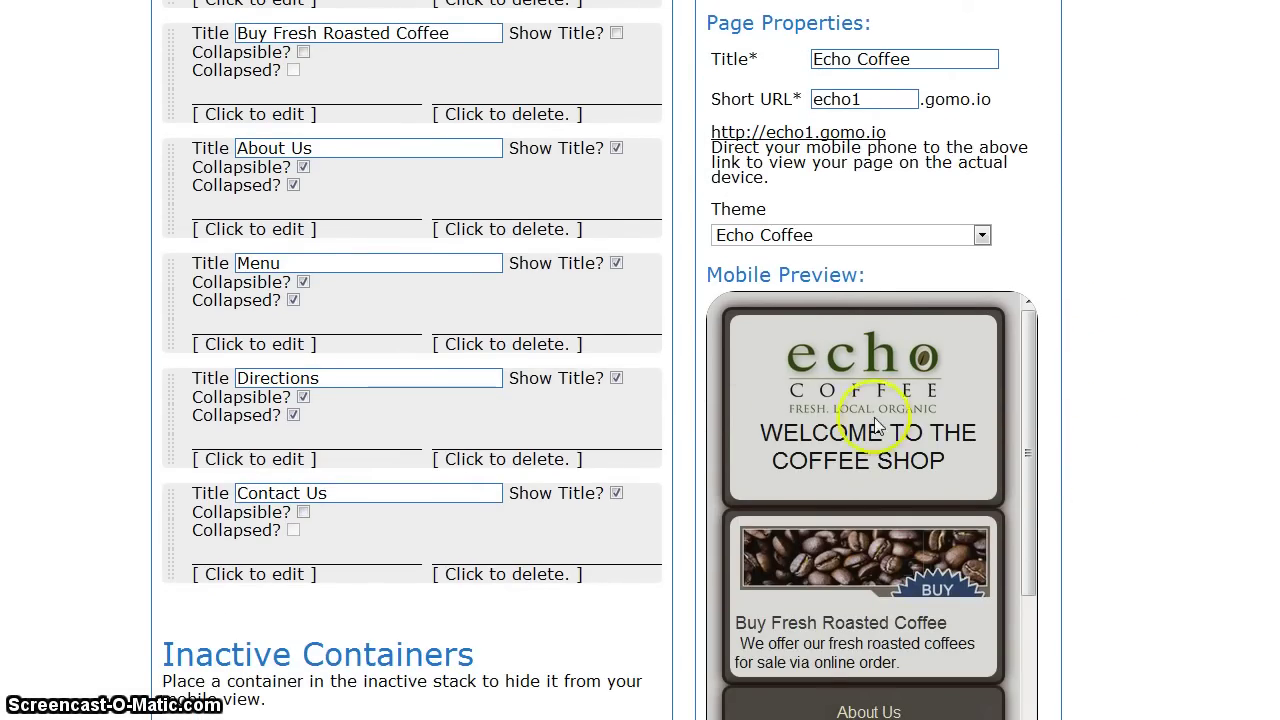
scroll(1120, 584, "up", 3)
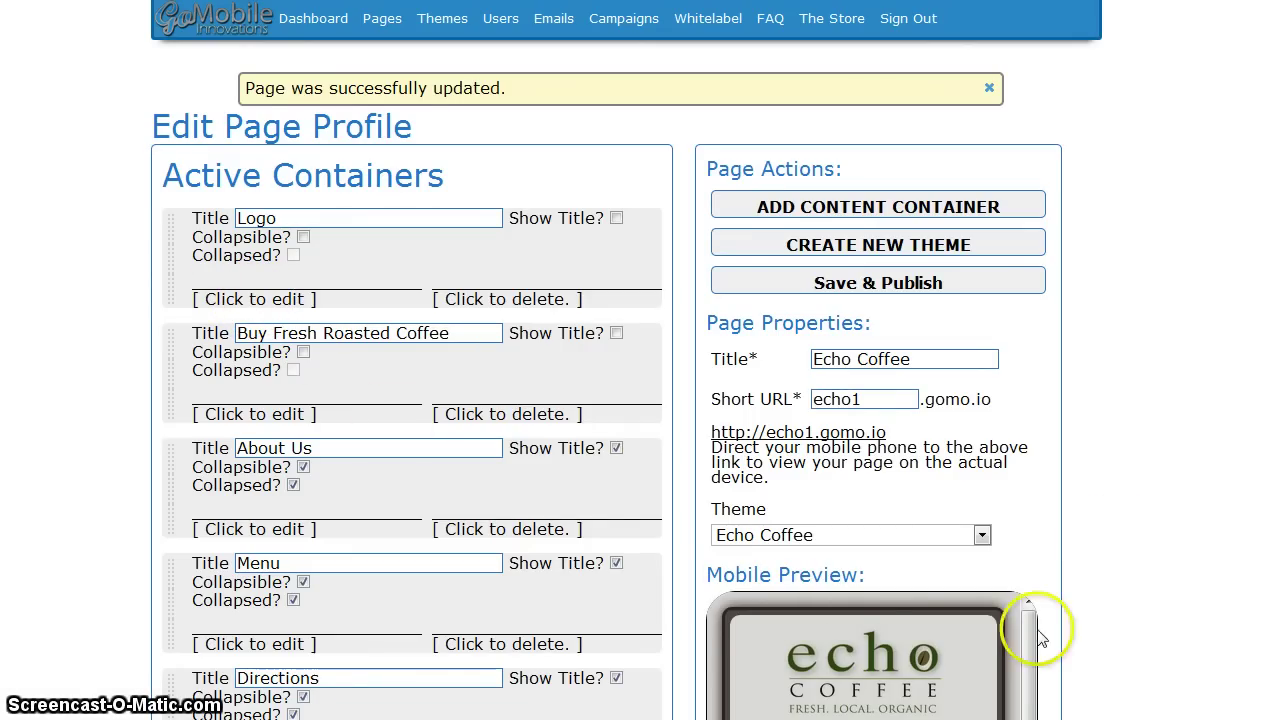
scroll(1040, 638, "down", 3)
scroll(1012, 697, "up", 3)
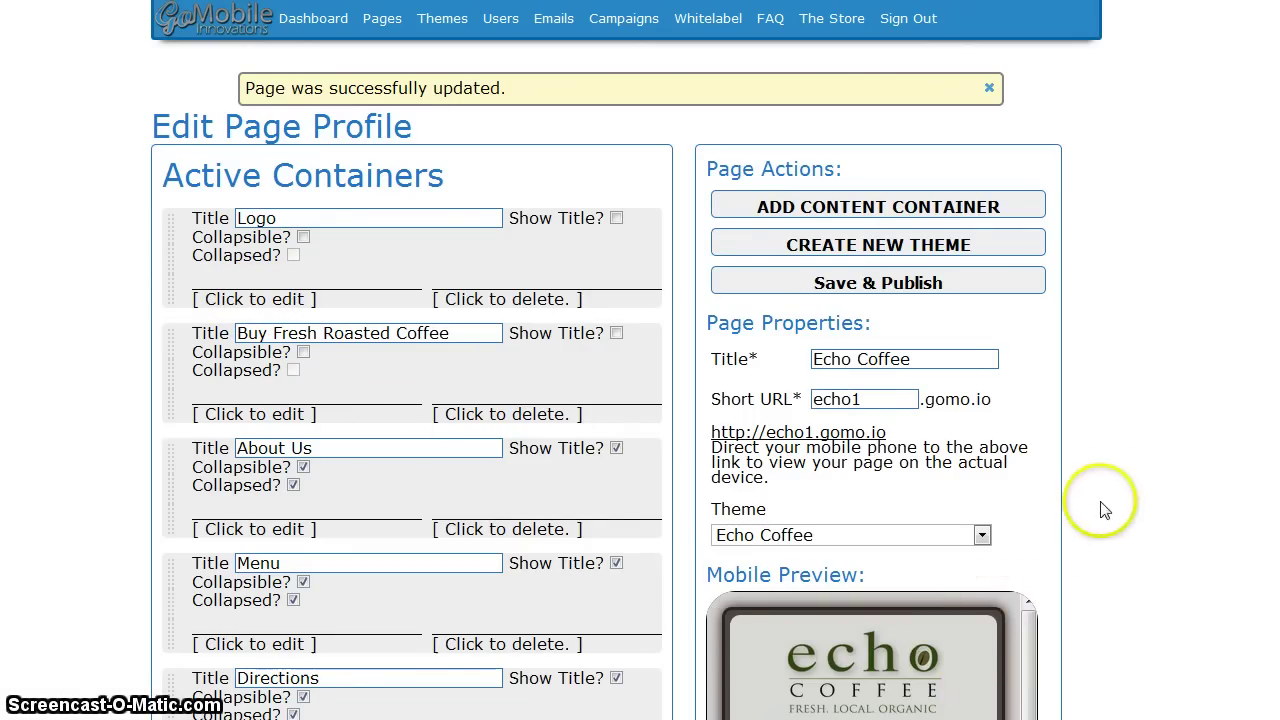
scroll(1157, 476, "down", 2)
scroll(850, 640, "down", 3)
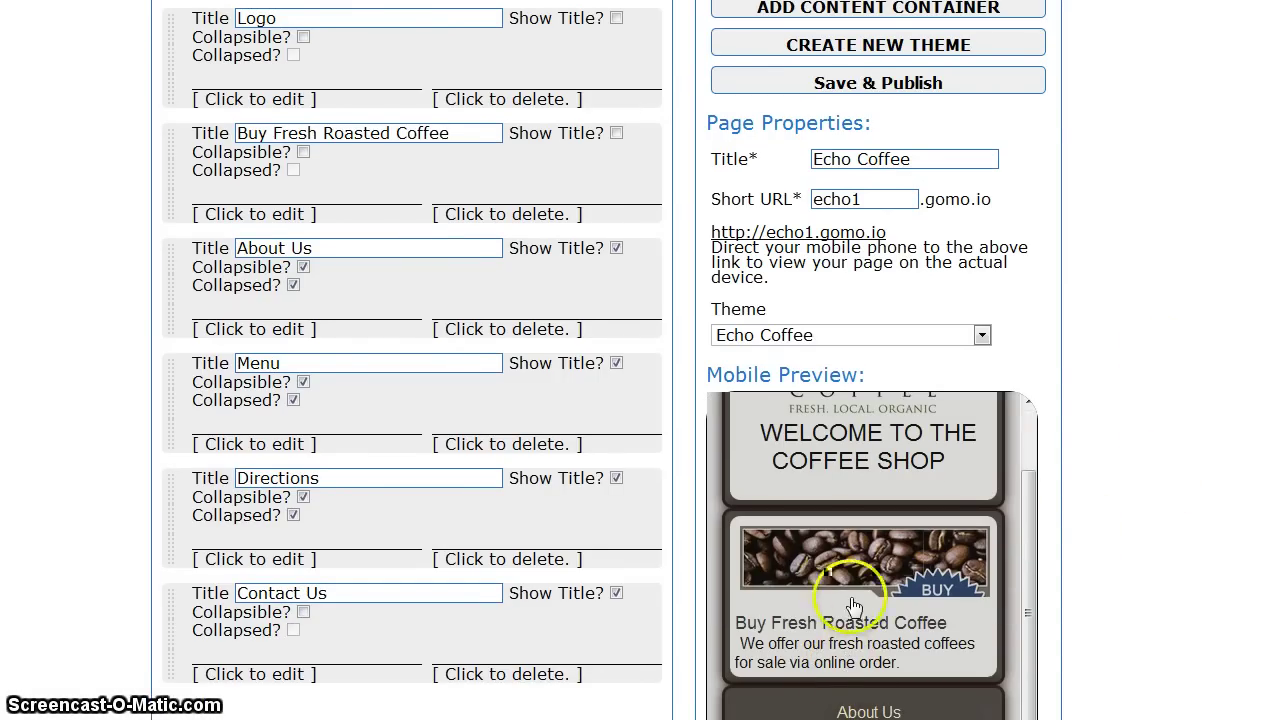
scroll(834, 648, "down", 2)
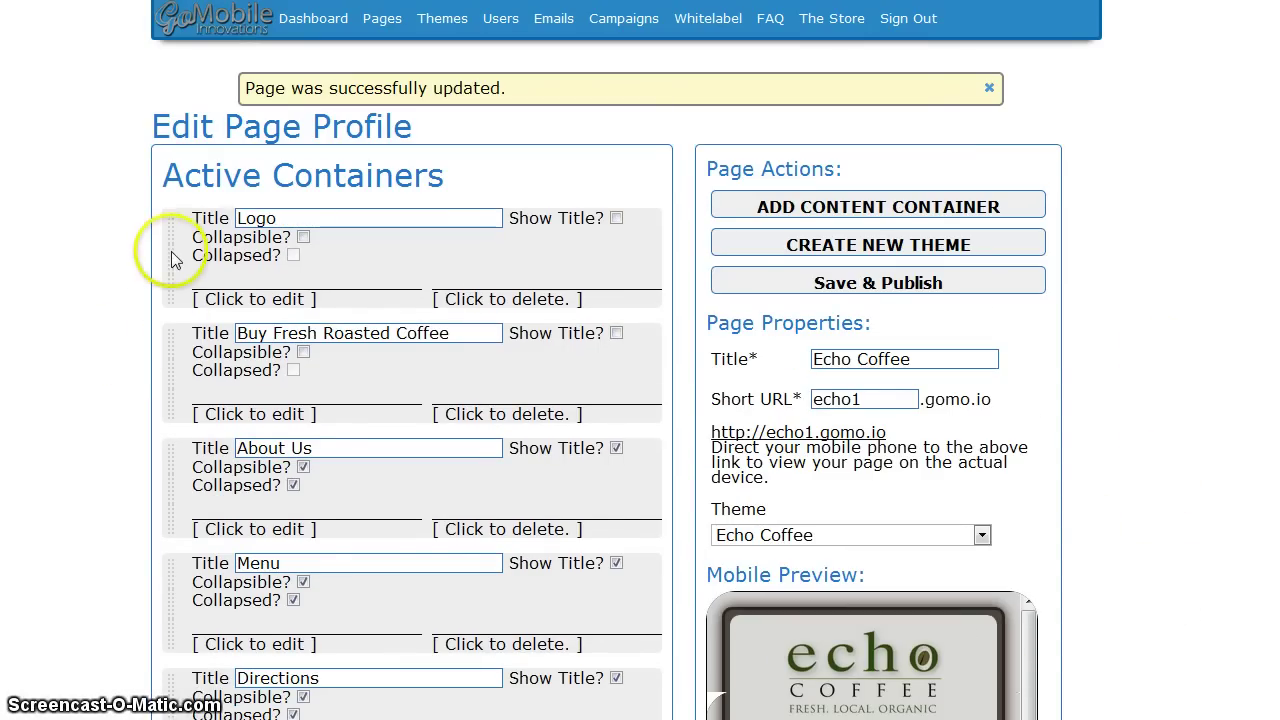
Step: Move the Logo container below Buy Fresh Roasted Coffee, then save and publish the page
left_click_drag(171, 259, 186, 370)
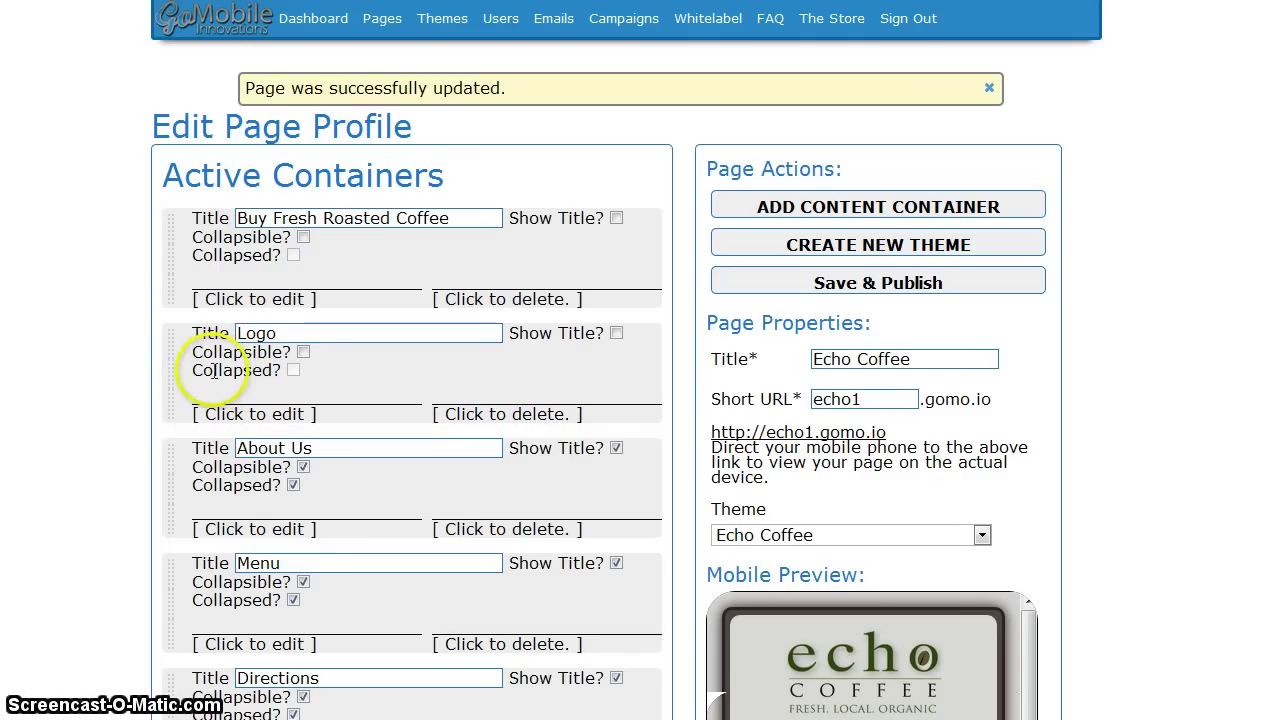
left_click(922, 280)
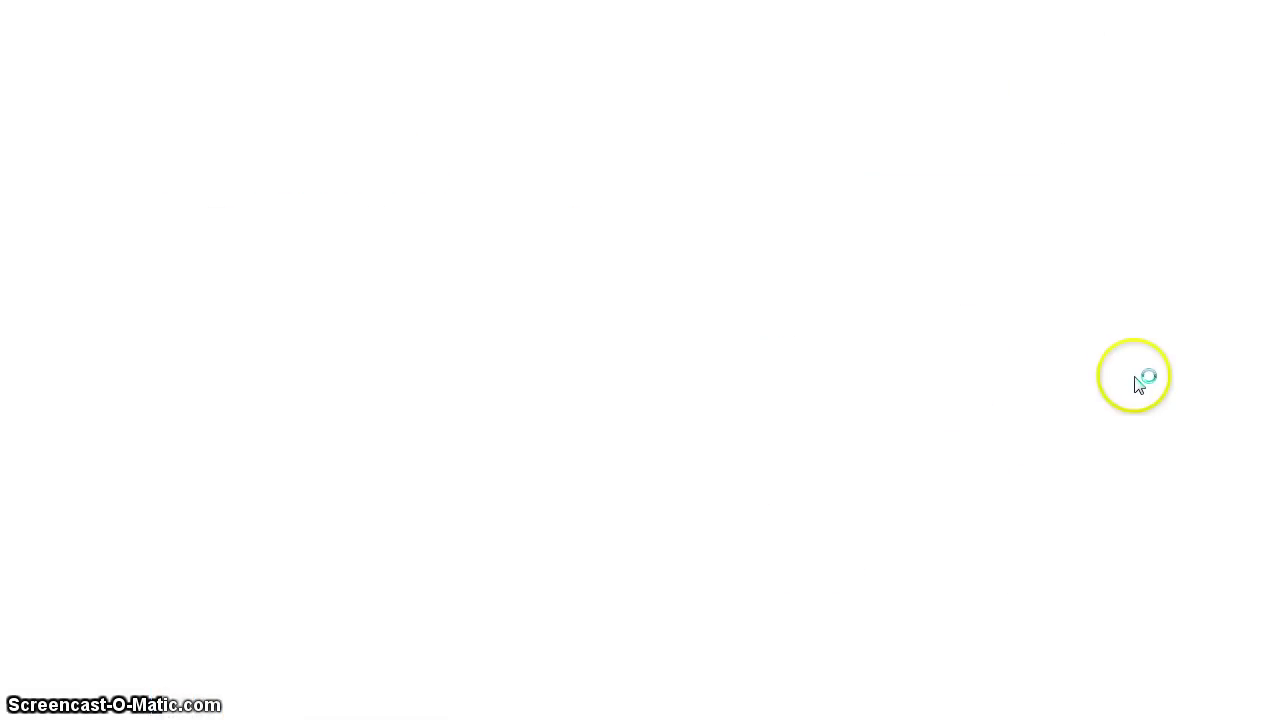
scroll(1150, 338, "down", 3)
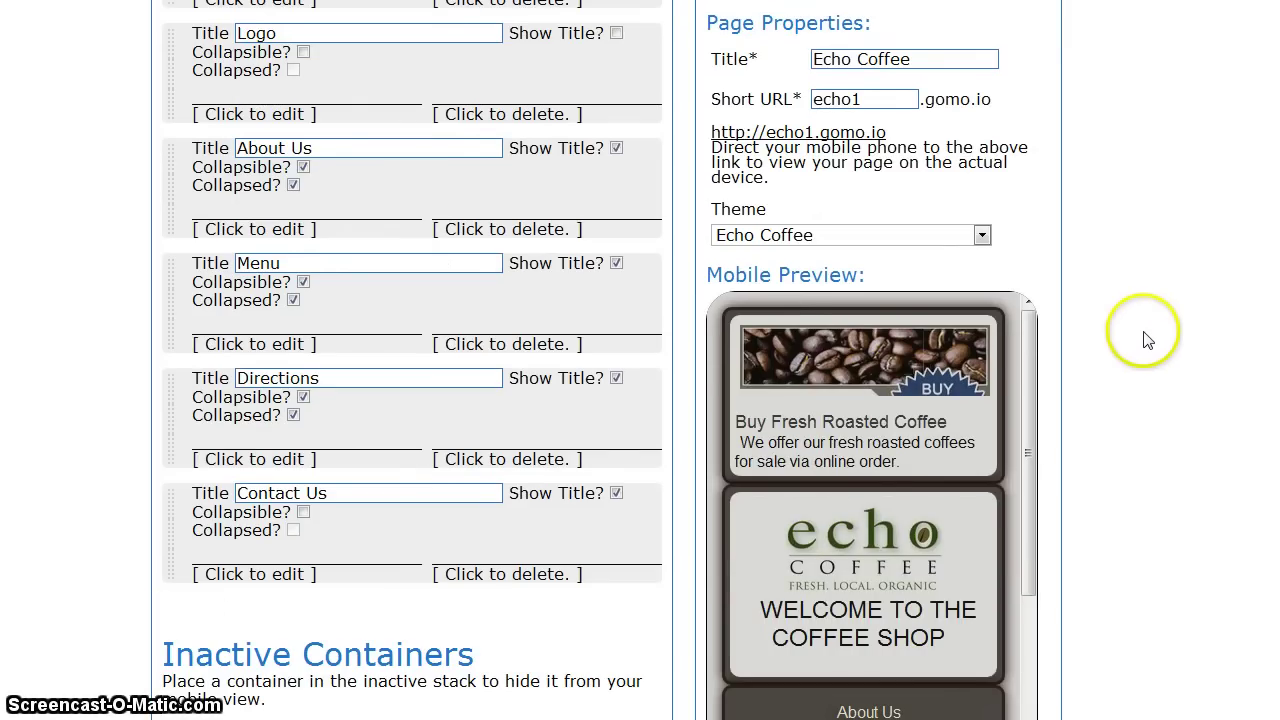
scroll(1138, 333, "up", 2)
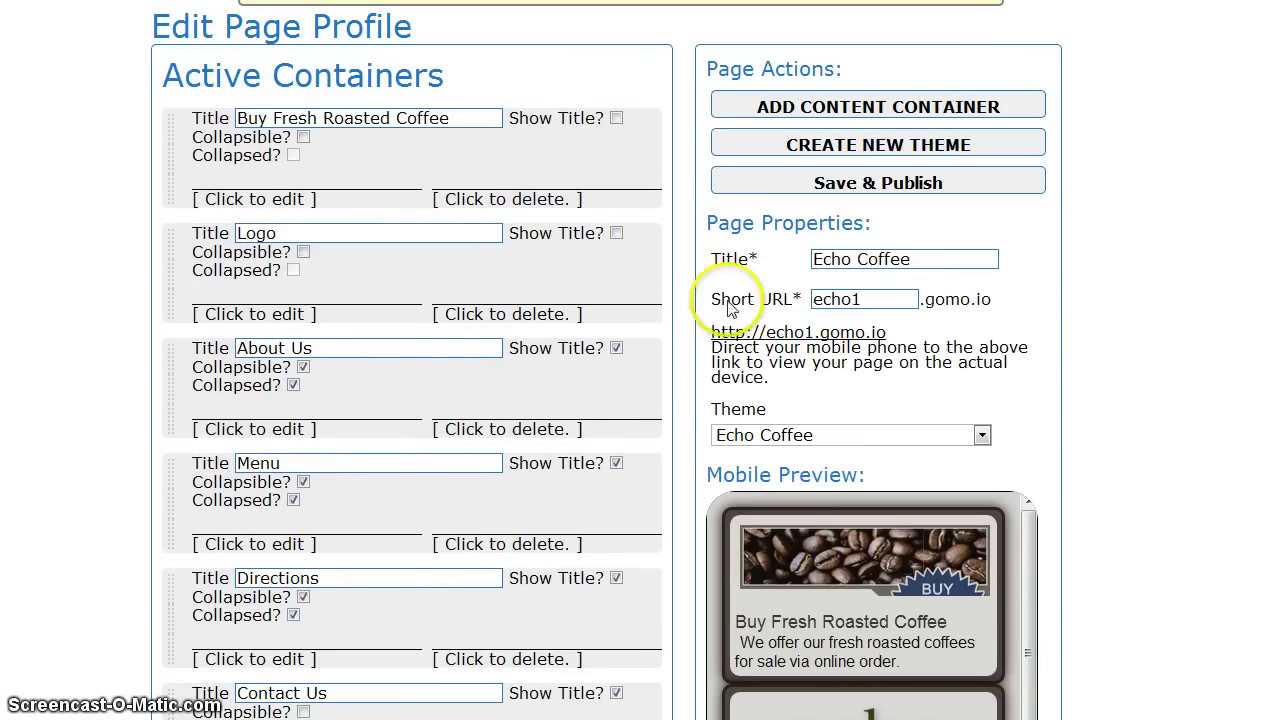
left_click(1163, 326)
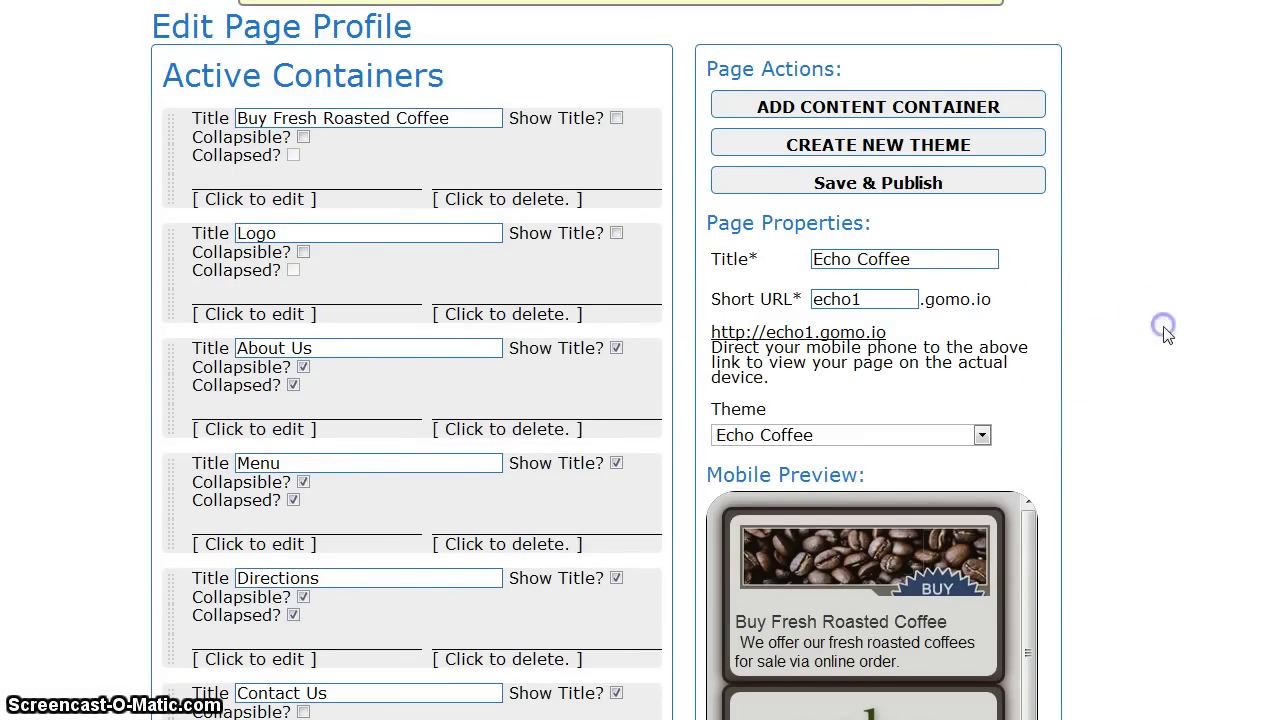
scroll(1134, 531, "up", 1)
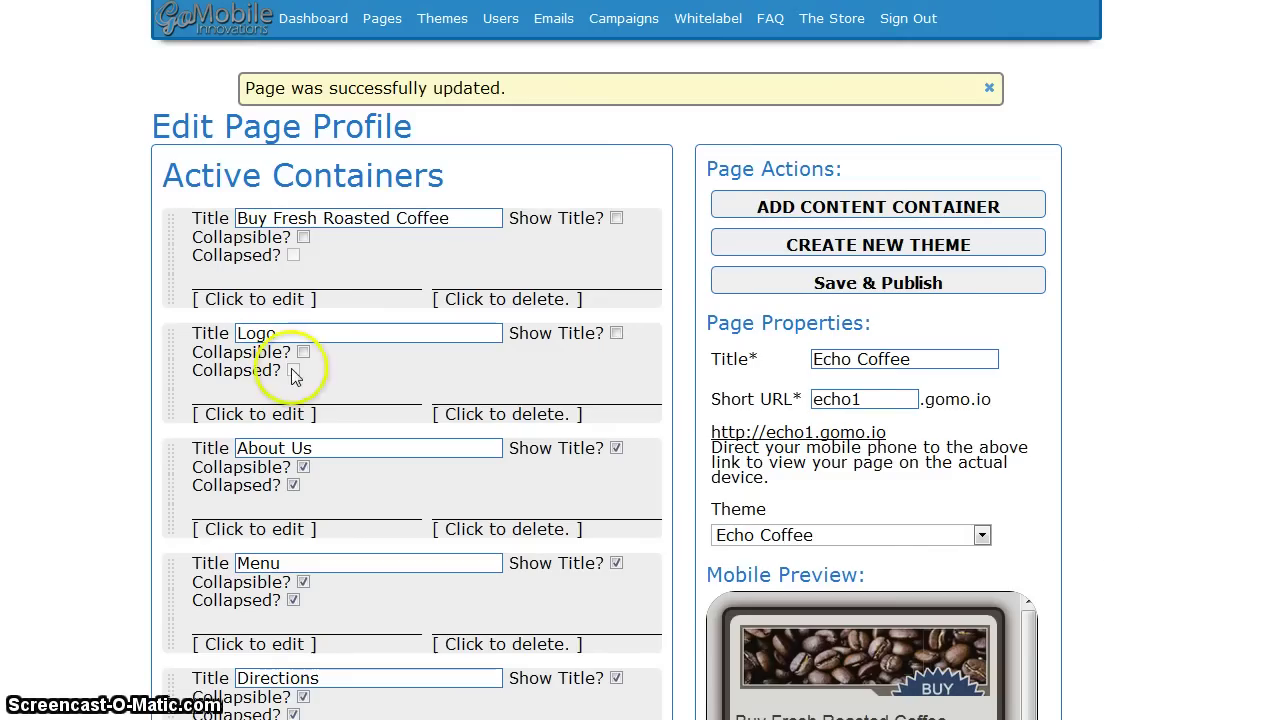
Step: Move the Logo container back above Buy Fresh Roasted Coffee, save and publish the page, and check the mobile preview
left_click_drag(169, 354, 163, 226)
left_click(840, 280)
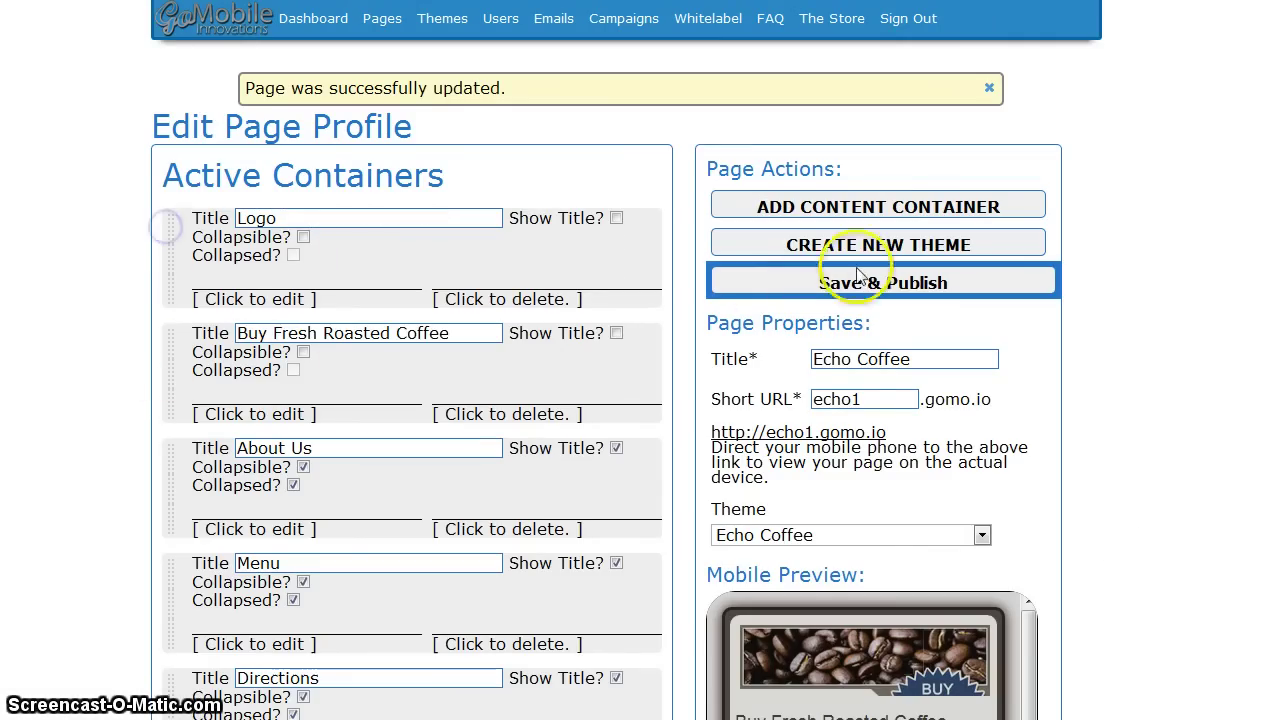
left_click(958, 399)
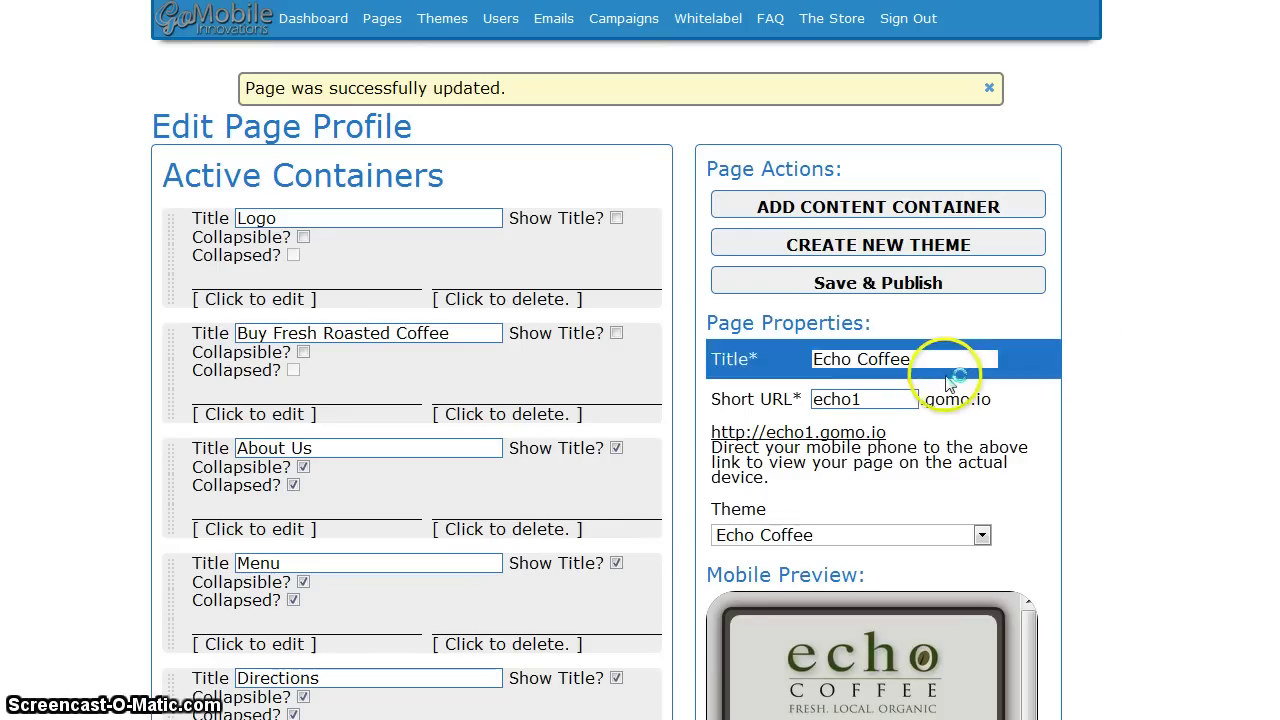
scroll(1160, 346, "down", 3)
scroll(1163, 345, "down", 1)
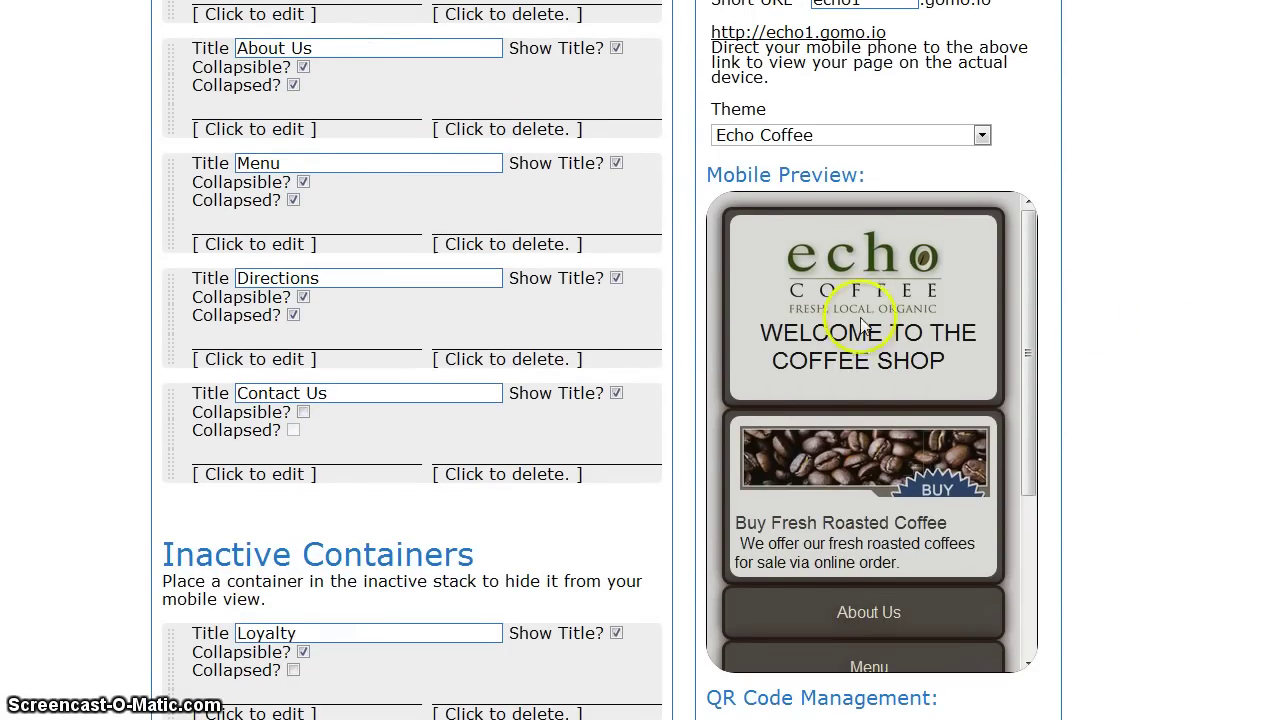
scroll(855, 320, "down", 3)
scroll(870, 470, "up", 4)
scroll(1186, 466, "up", 4)
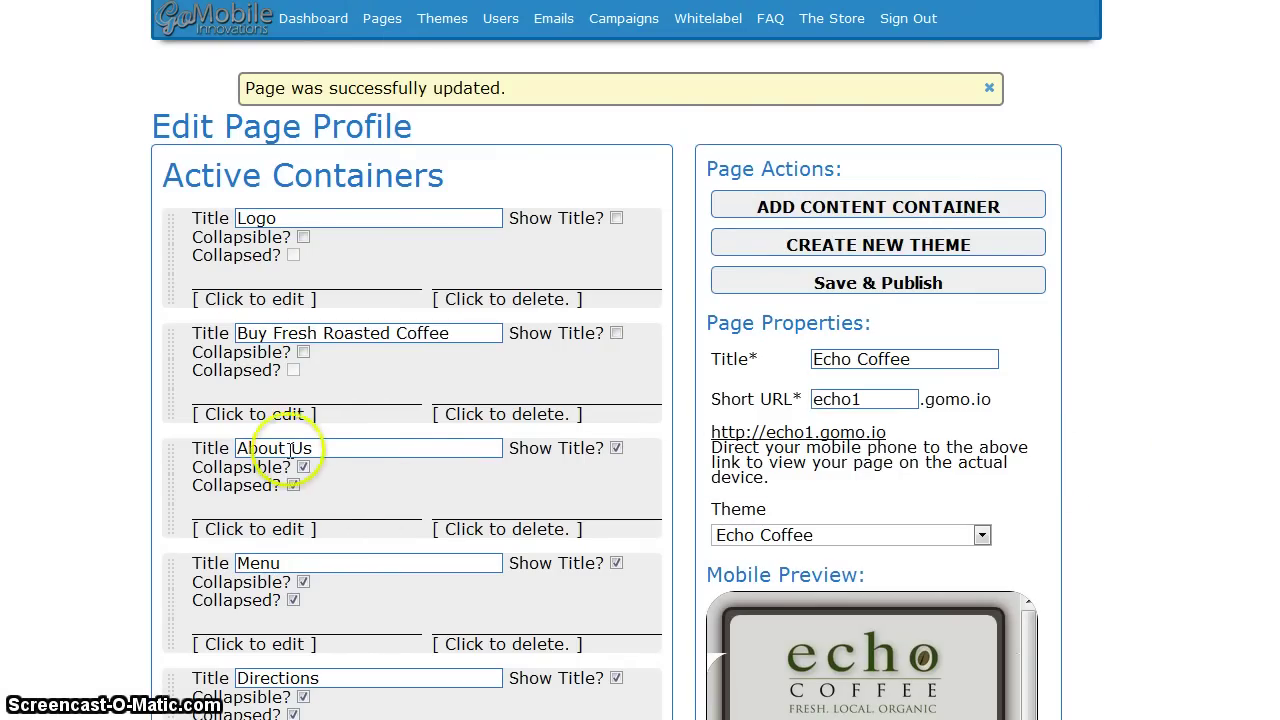
Step: Look over the editing tools for the Logo container's content and close the editor without updating
left_click(227, 293)
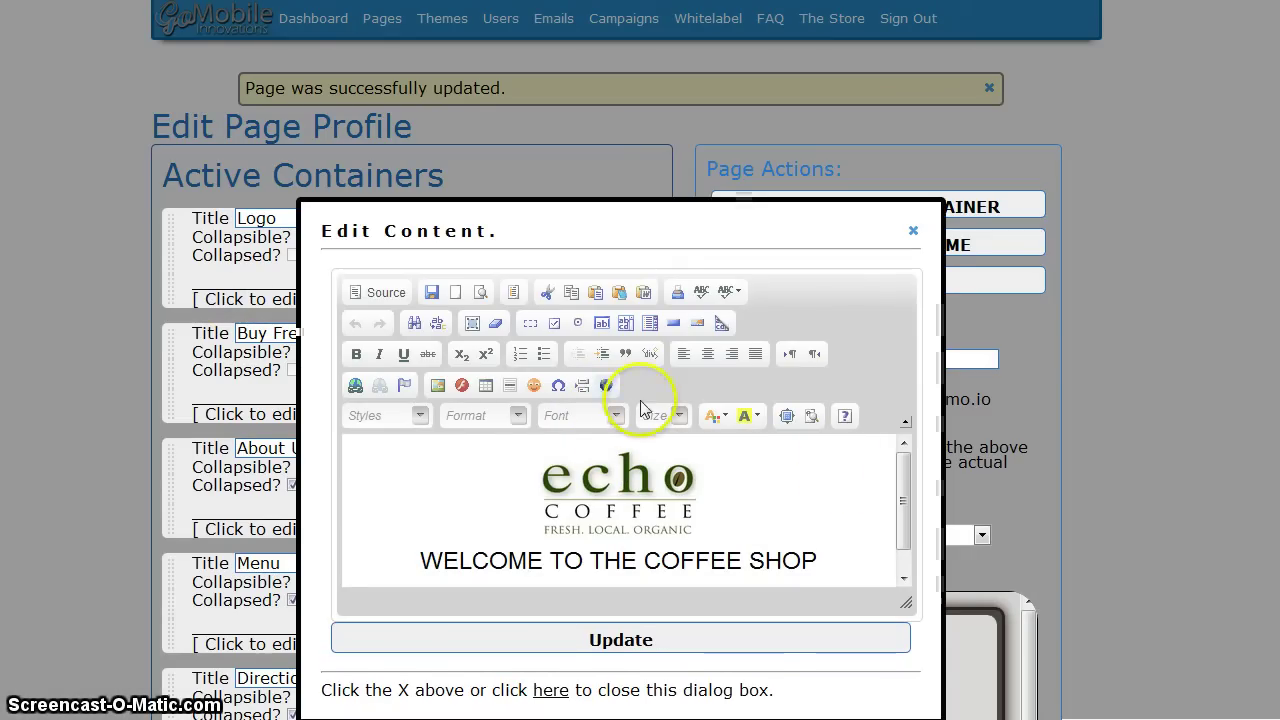
left_click(484, 388)
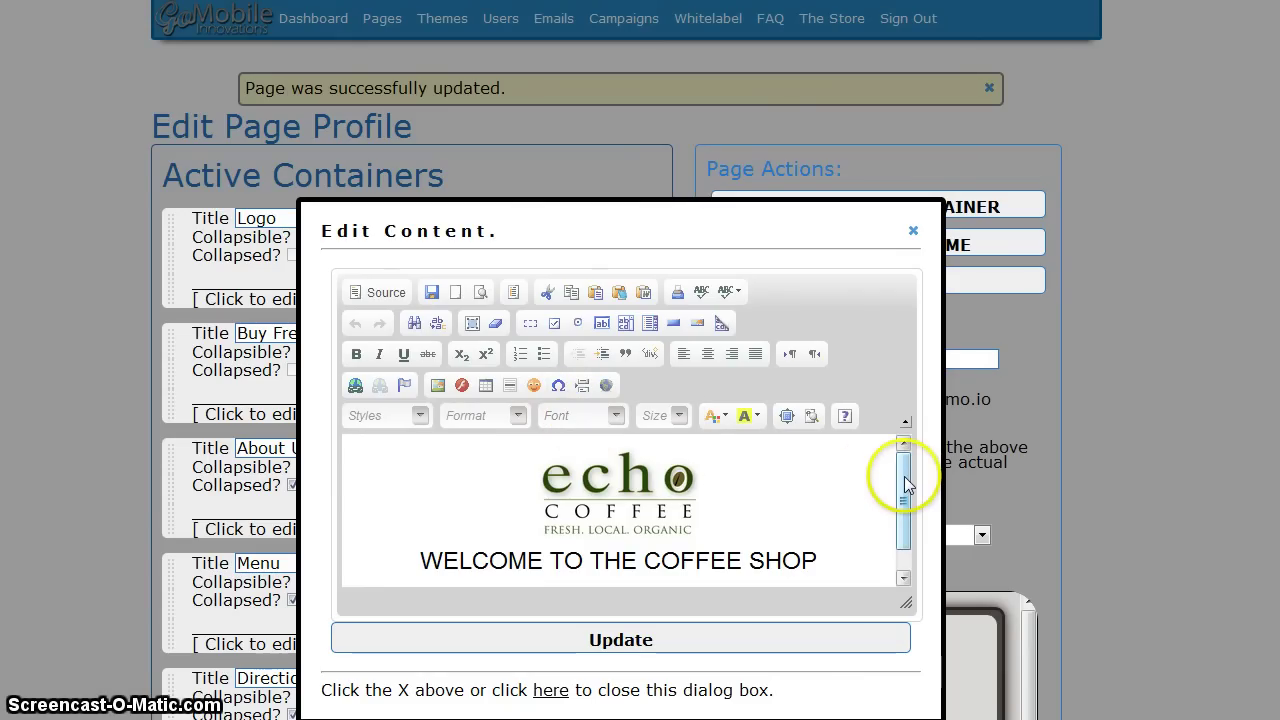
left_click(913, 231)
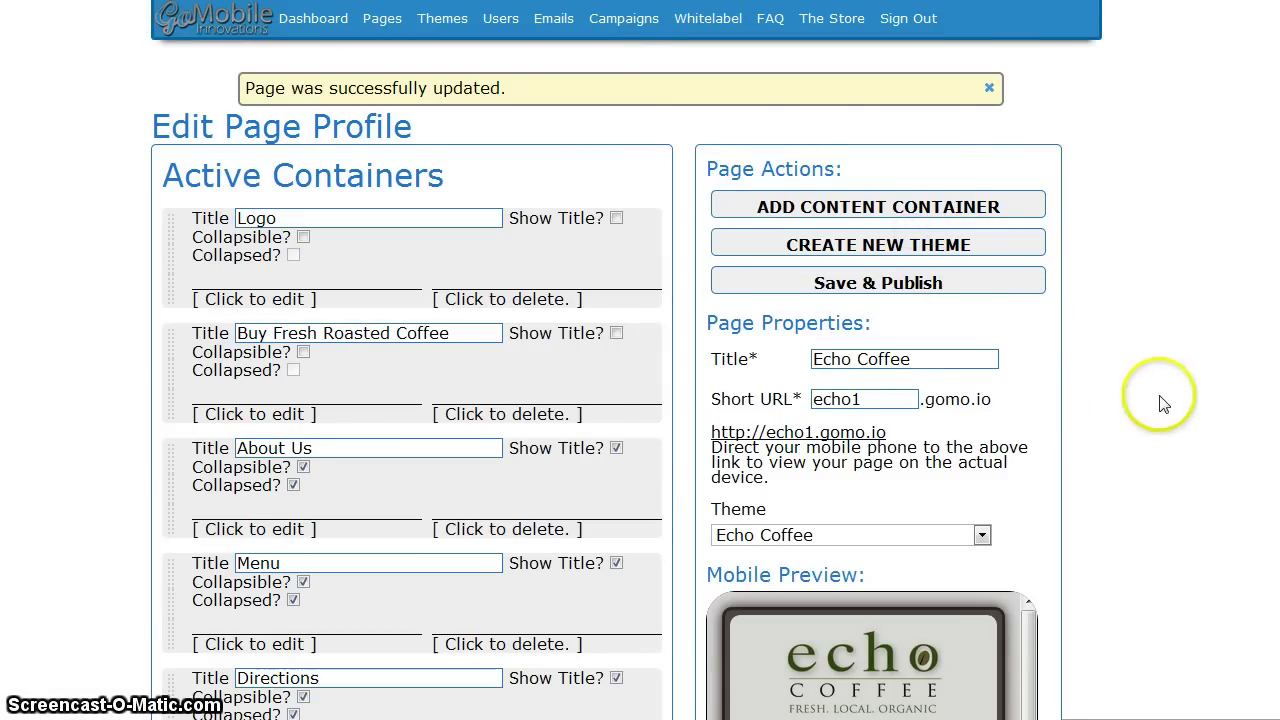
scroll(640, 400, "down", 3)
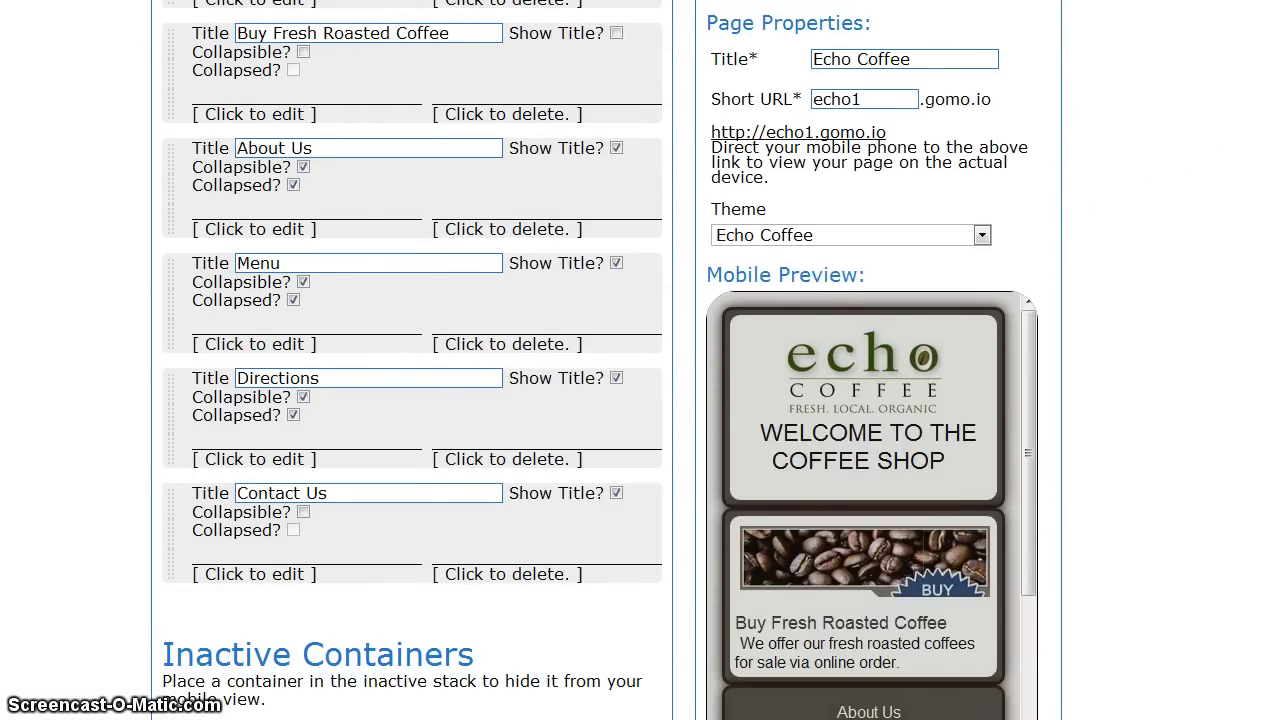
scroll(640, 400, "up", 3)
Step: Show the HTML source of the Logo container's content and enlarge the editor to display all the code
left_click(256, 299)
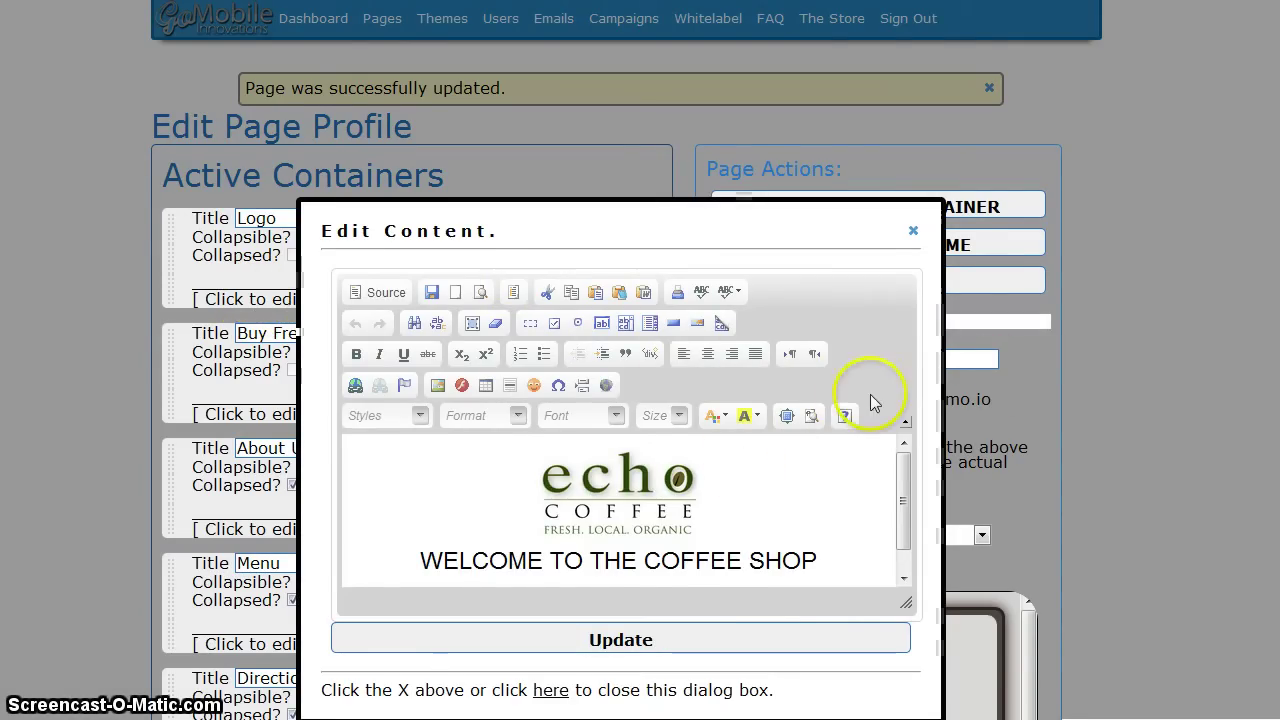
scroll(870, 400, "down", 1)
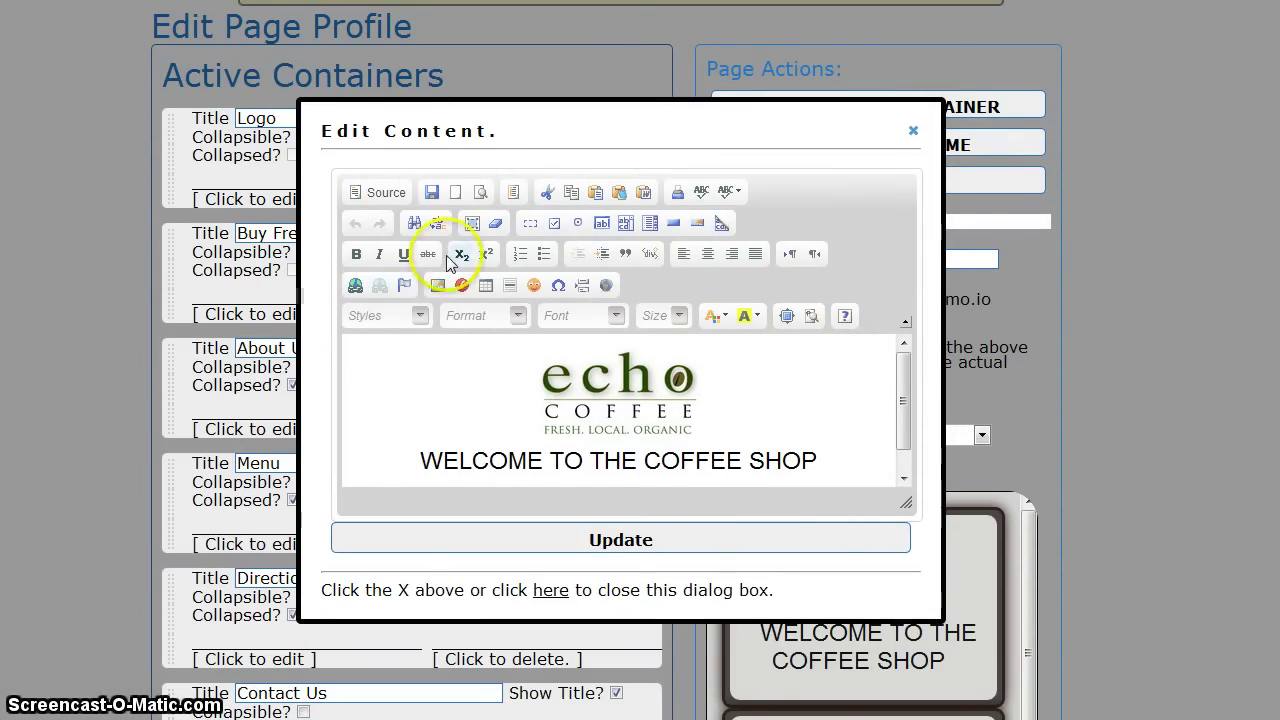
left_click(380, 193)
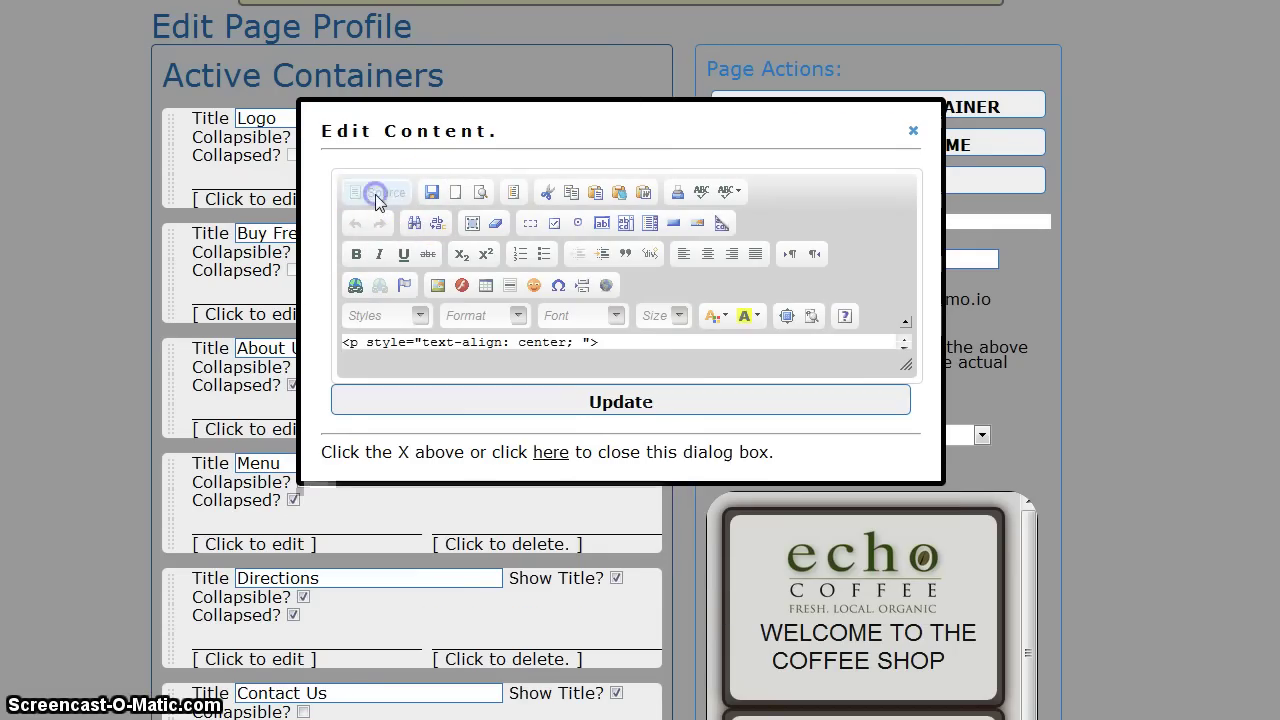
left_click_drag(903, 373, 894, 708)
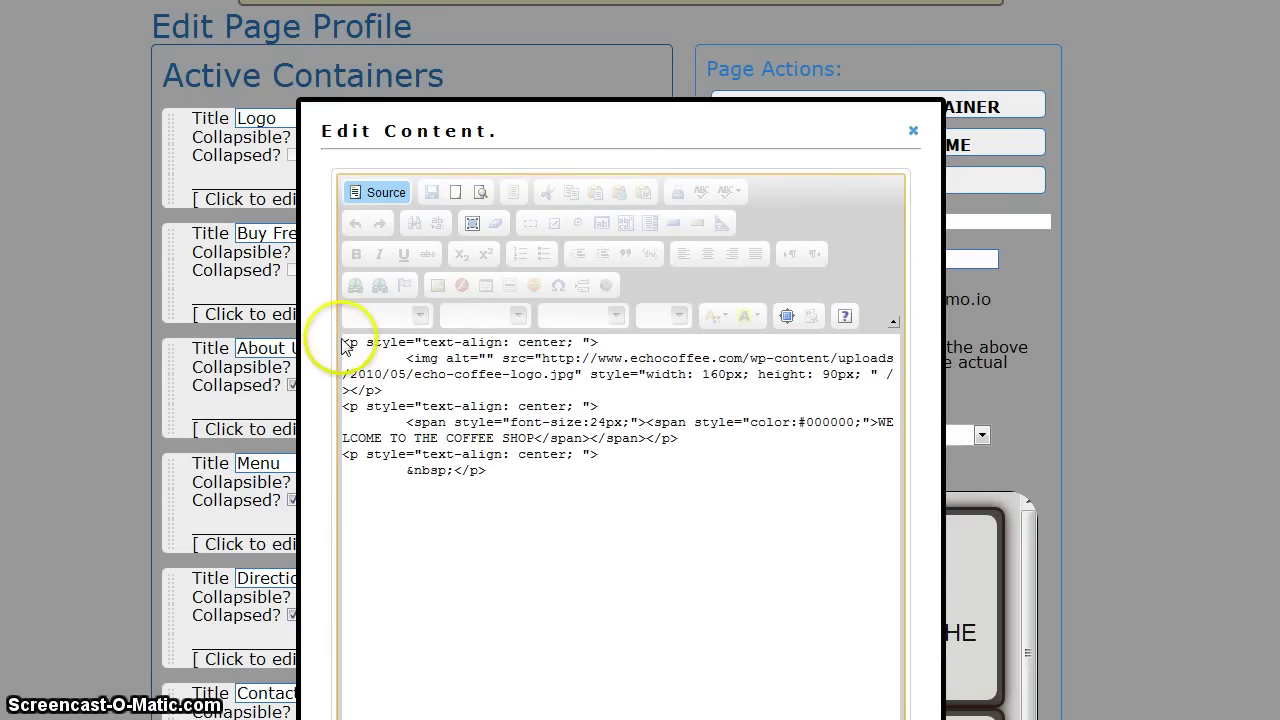
Step: Examine the logo image's address and the welcome text's colour code in the source, then close the editor without updating
left_click_drag(343, 345, 610, 463)
left_click(610, 463)
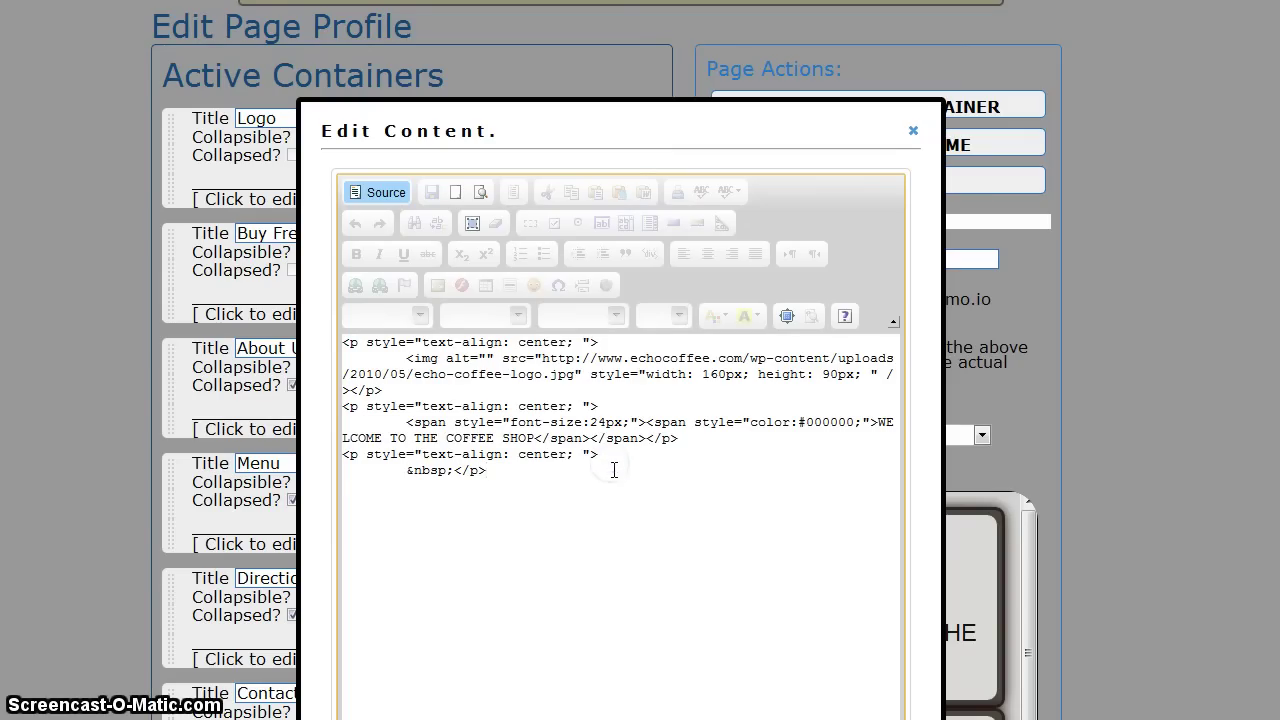
left_click(604, 434)
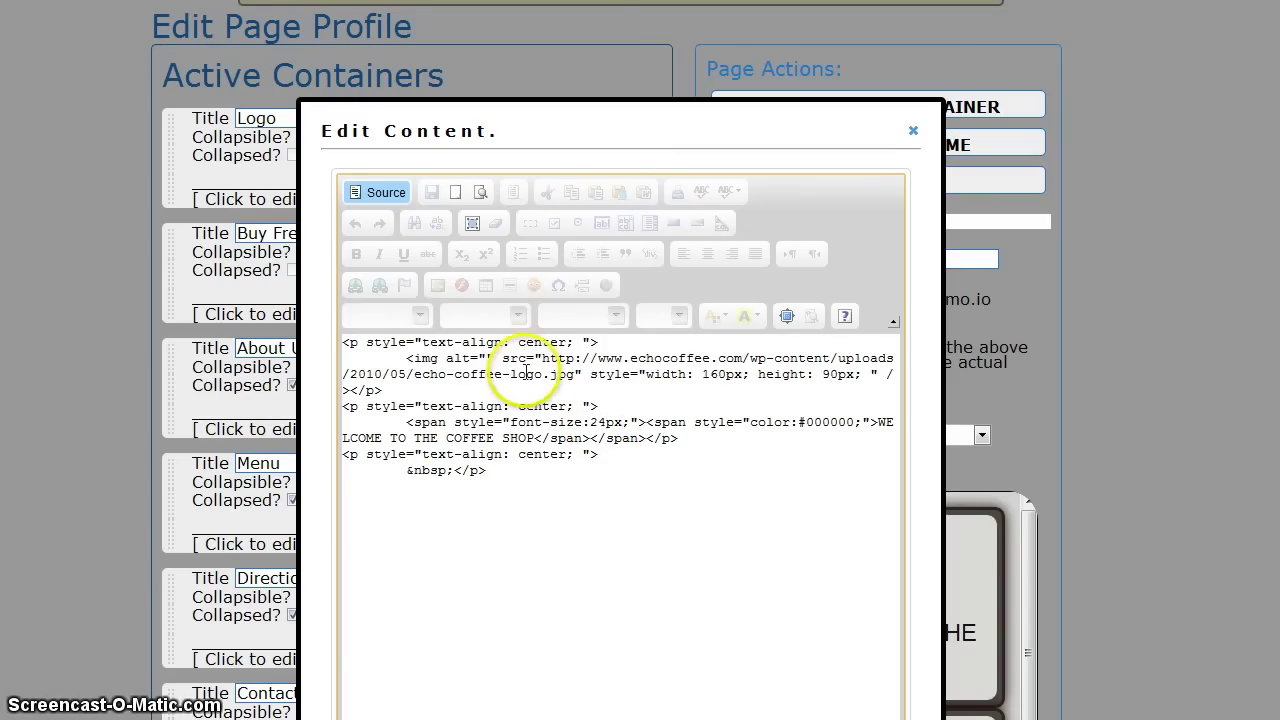
left_click_drag(527, 374, 575, 372)
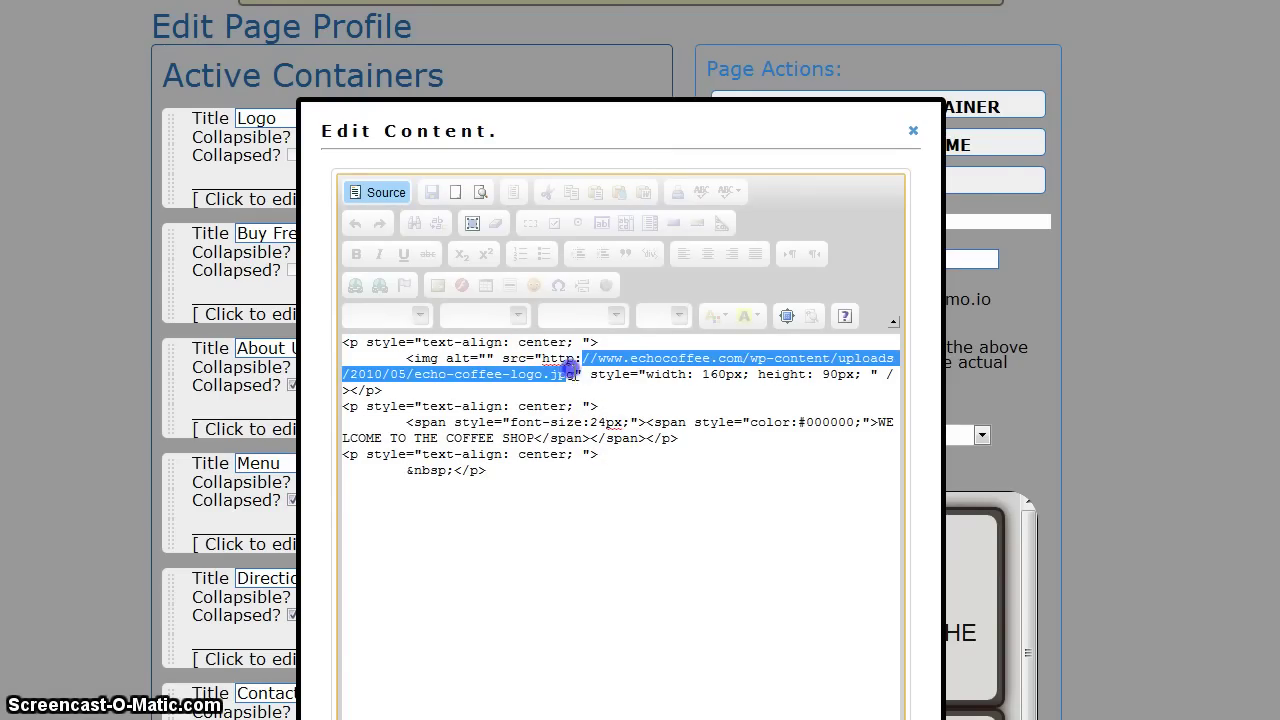
left_click(590, 374)
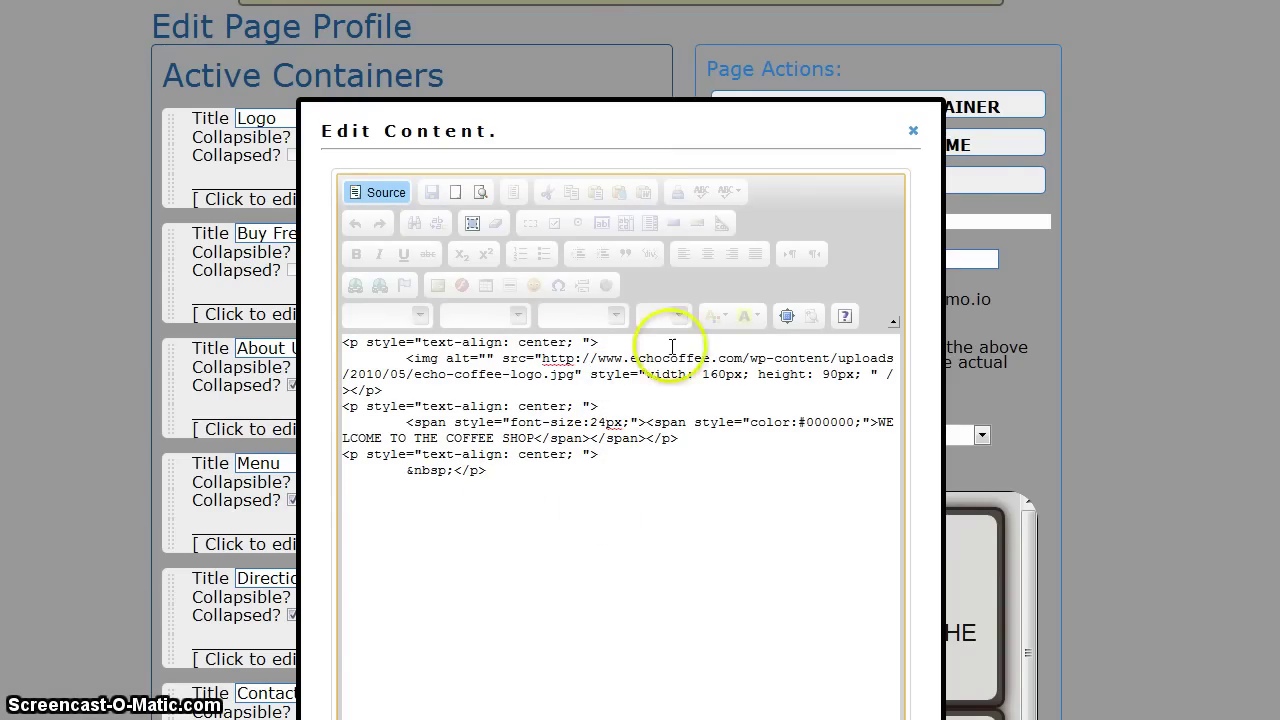
left_click_drag(830, 421, 832, 440)
left_click(838, 421)
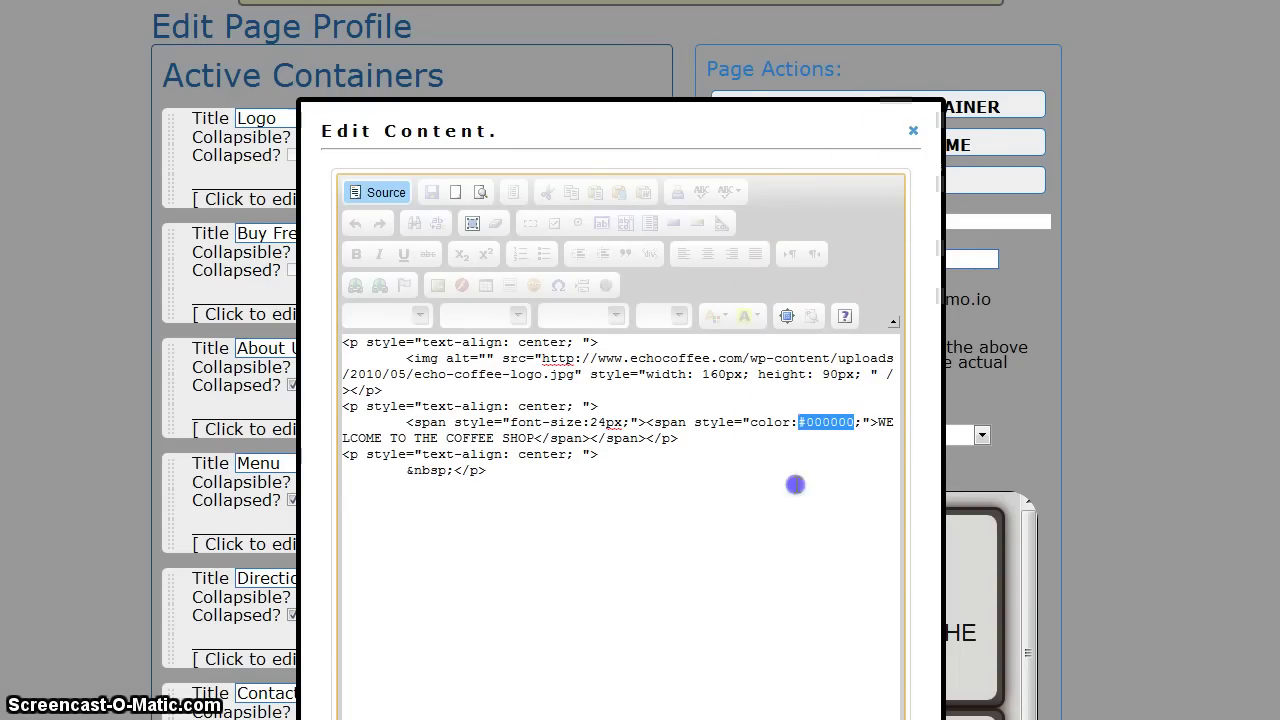
left_click(913, 130)
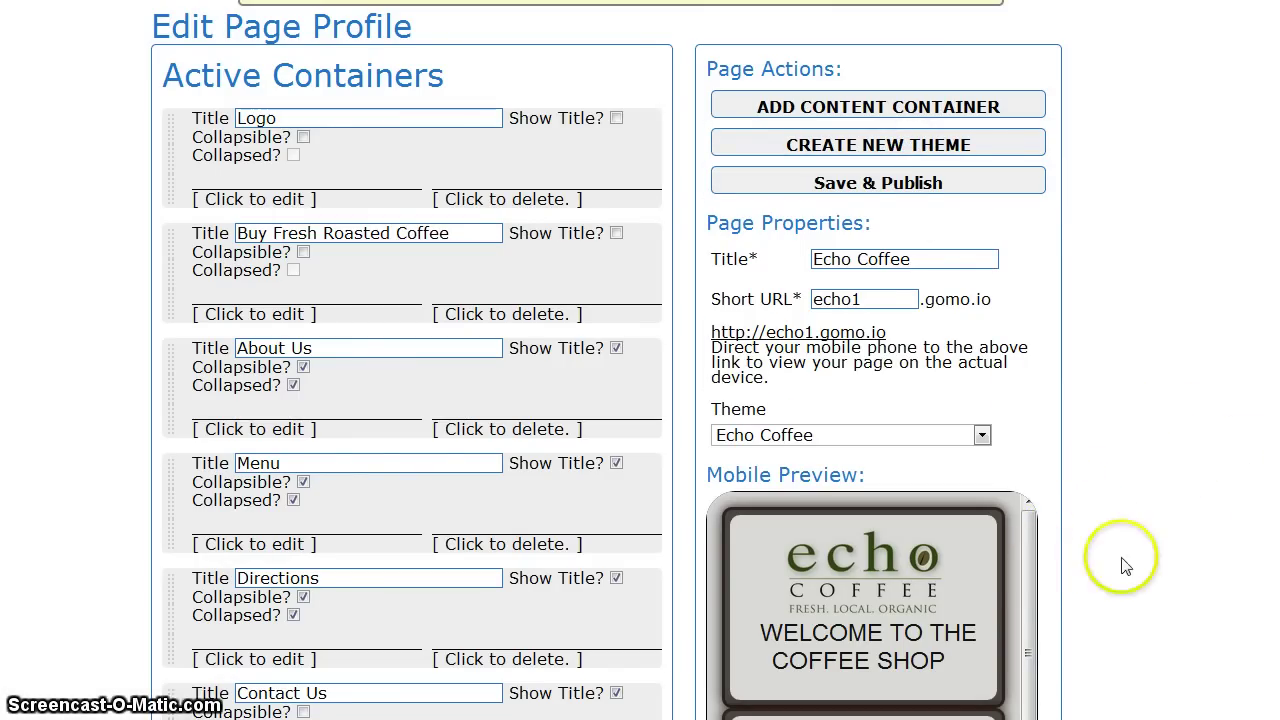
Step: Dismiss the page update notice and open the list of all pages
scroll(1170, 510, "up", 1)
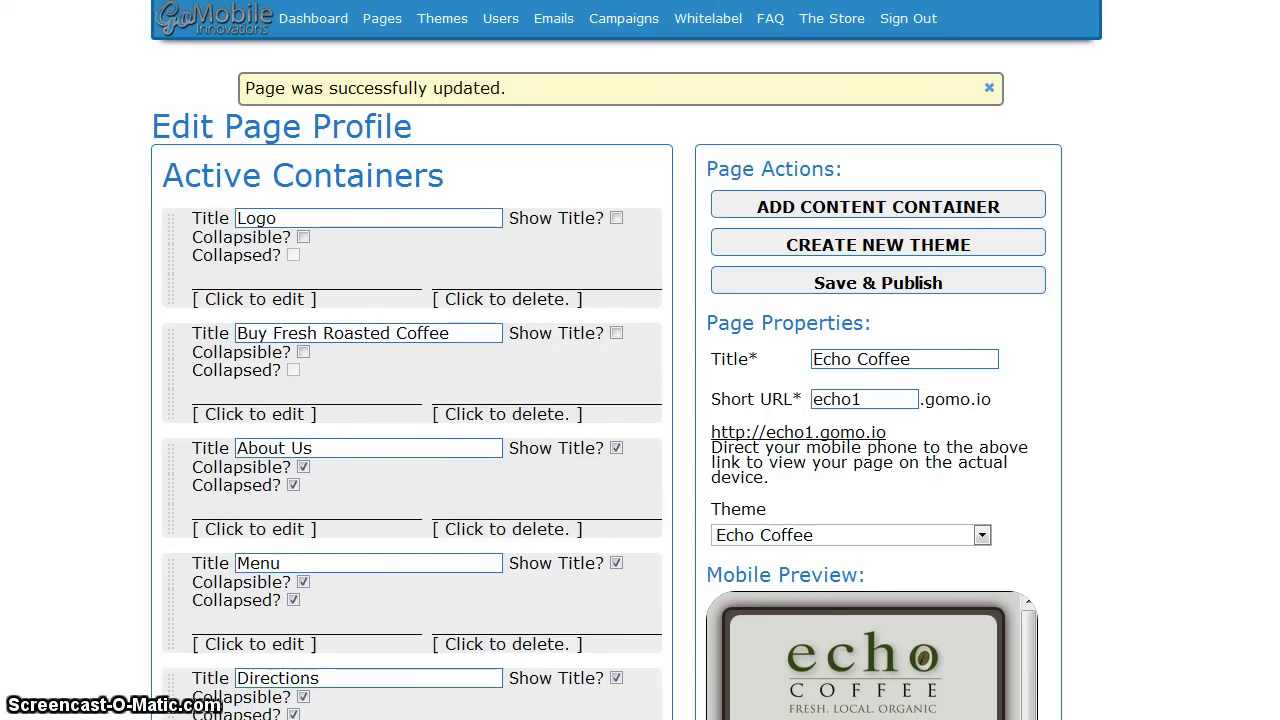
left_click(989, 88)
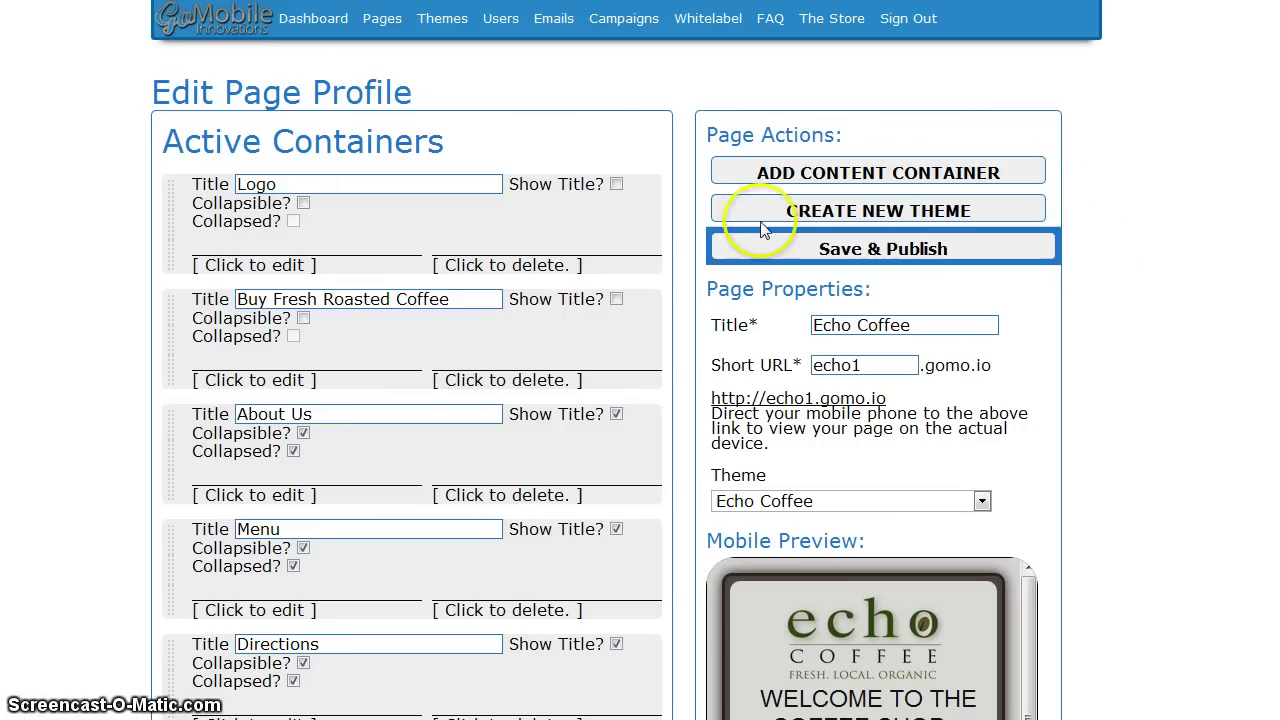
left_click(380, 19)
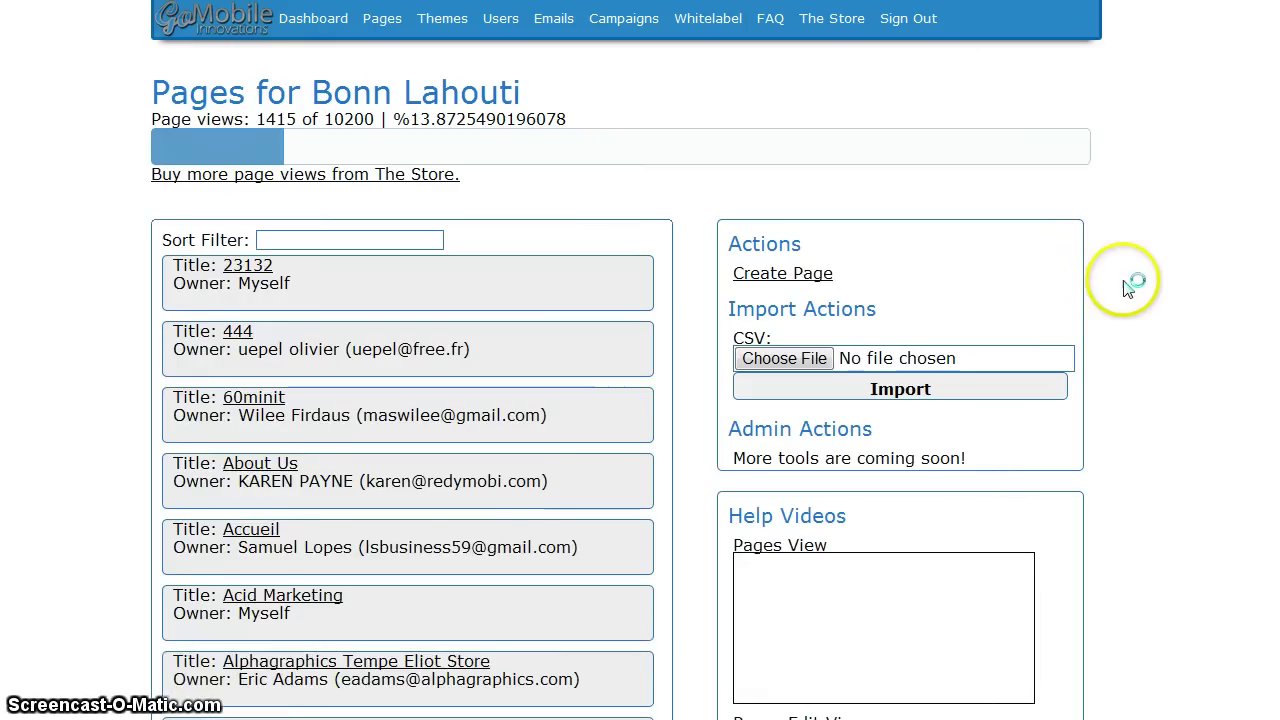
scroll(1118, 270, "down", 2)
scroll(1128, 278, "up", 2)
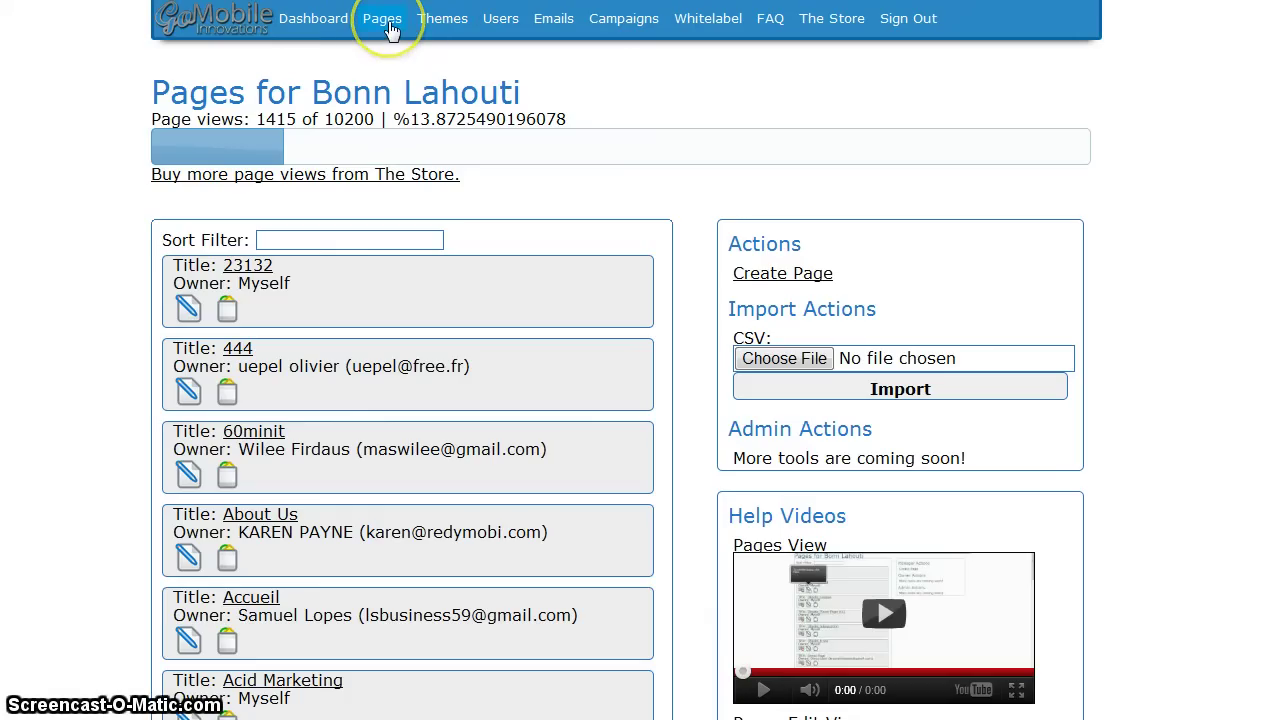
Step: Filter the page list by "echo" and open the Echo Coffee page for editing
left_click(357, 240)
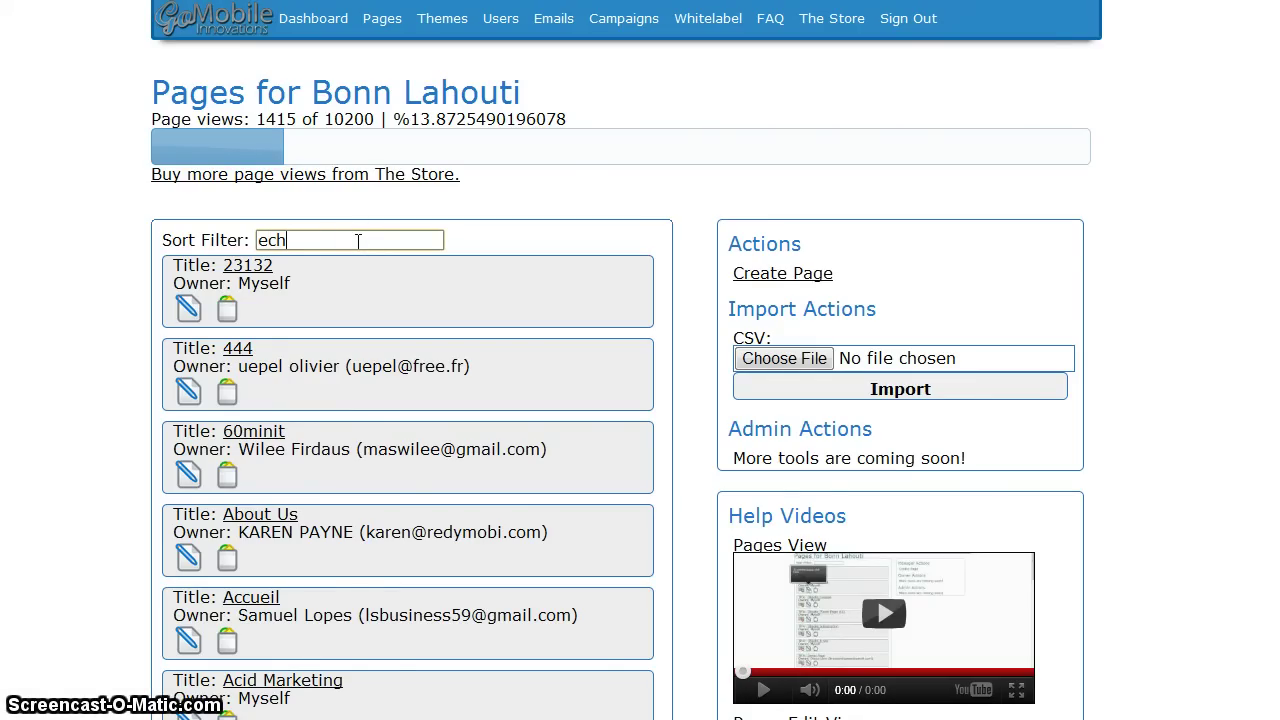
type("ech")
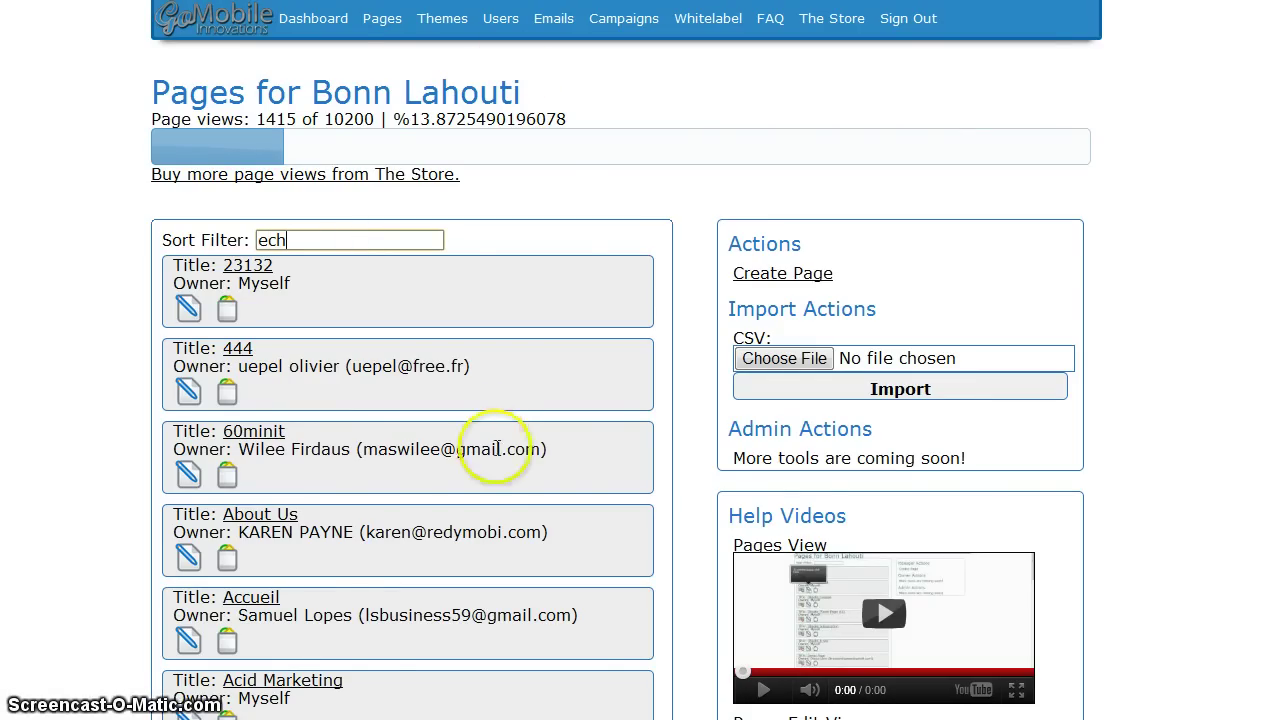
type("o")
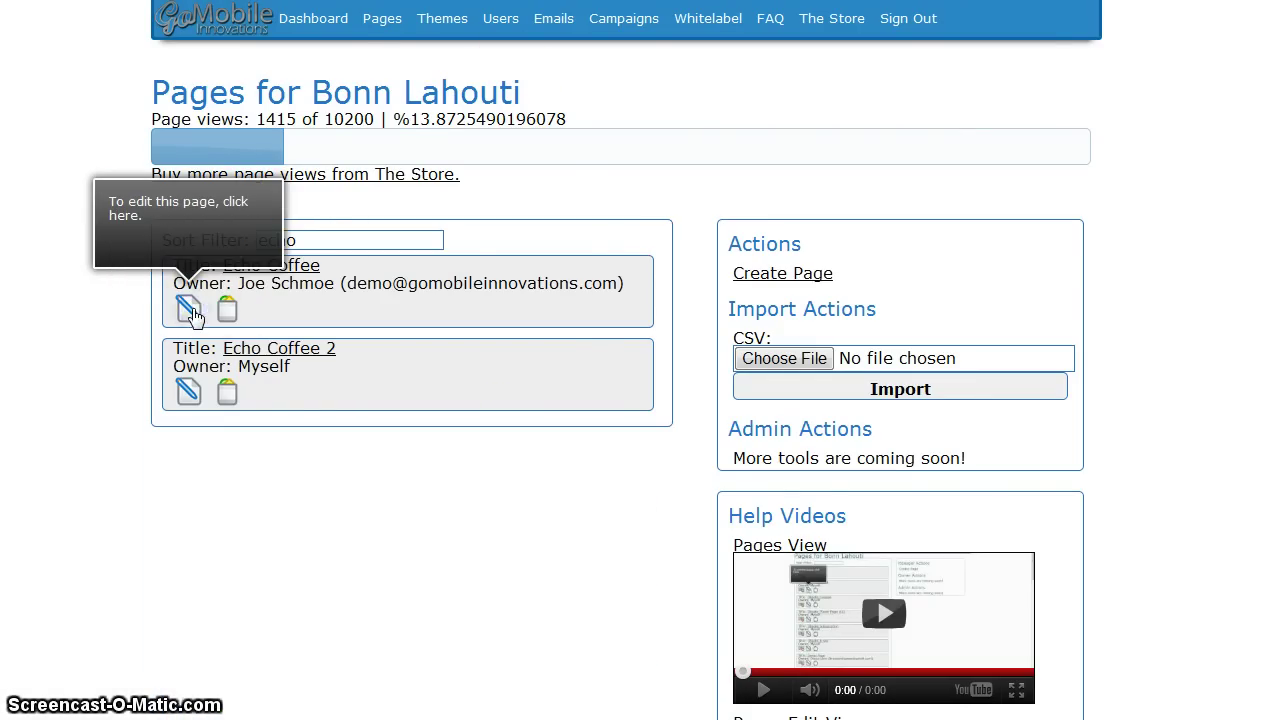
left_click(195, 315)
Step: Look through the page's mobile preview and set its theme to Global: Orange Creame
scroll(1135, 470, "down", 1)
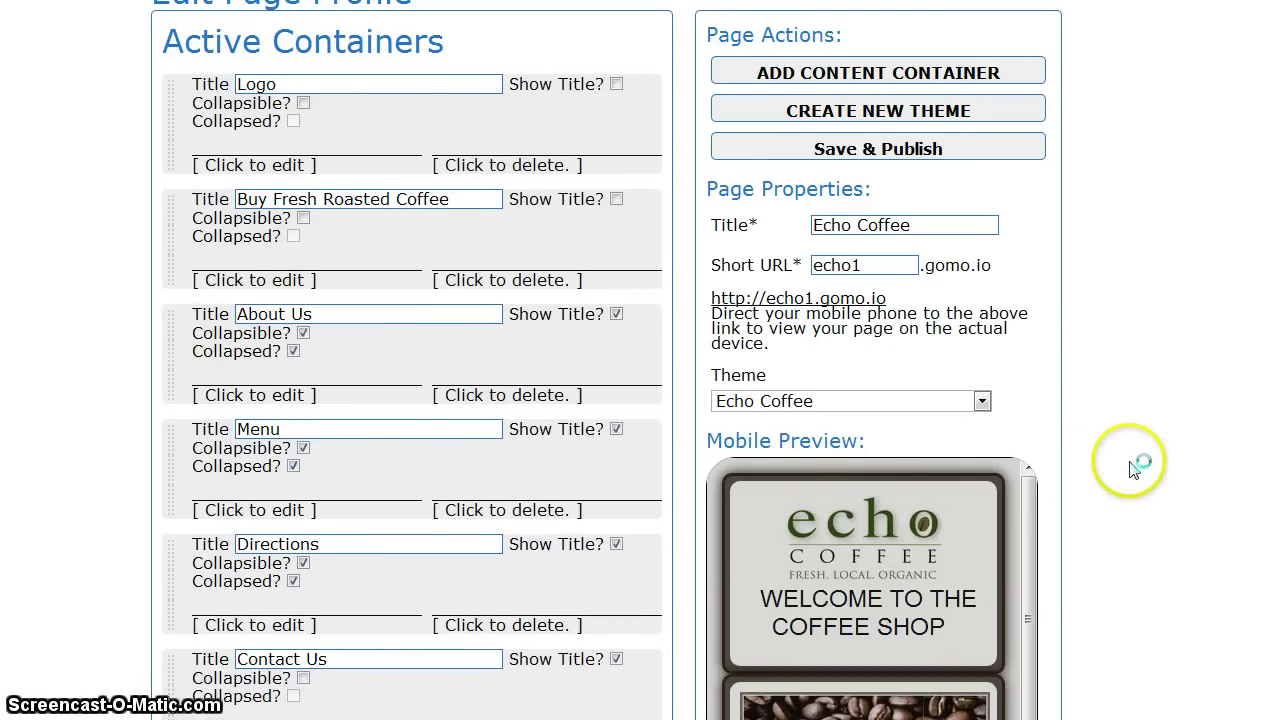
scroll(1130, 471, "down", 3)
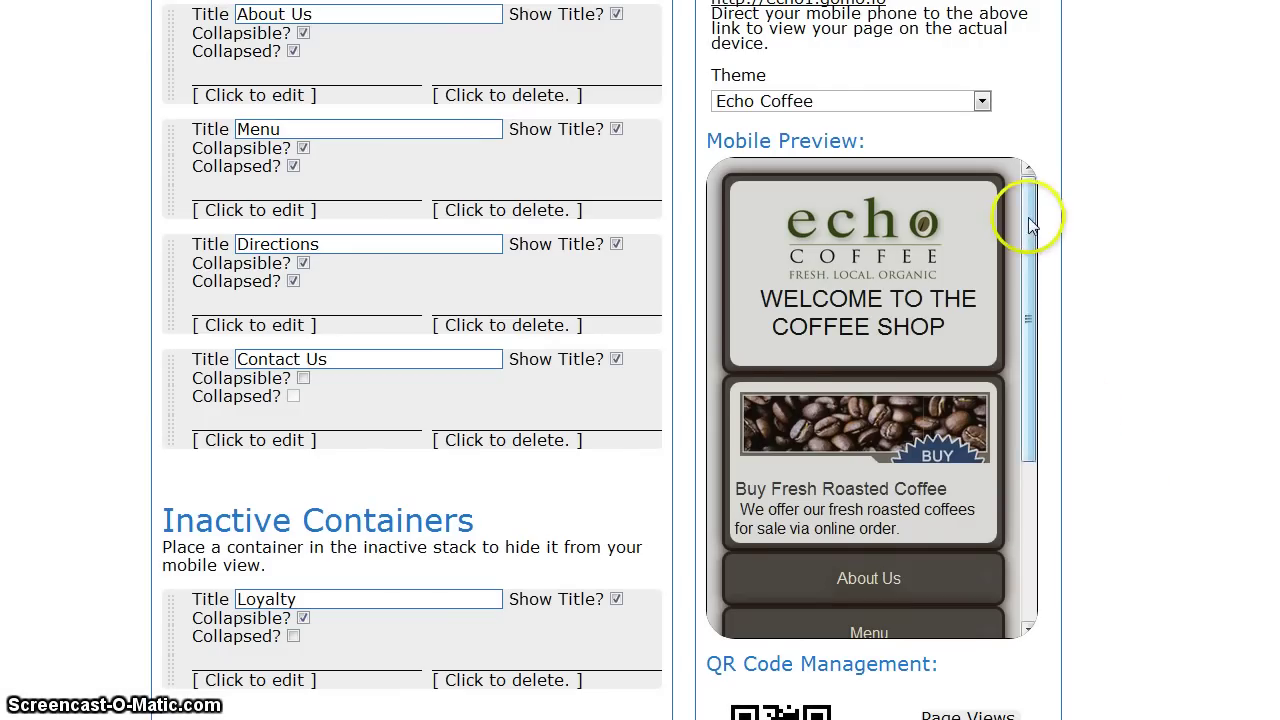
left_click_drag(1032, 214, 1033, 366)
left_click_drag(1033, 427, 1034, 194)
scroll(1093, 497, "up", 1)
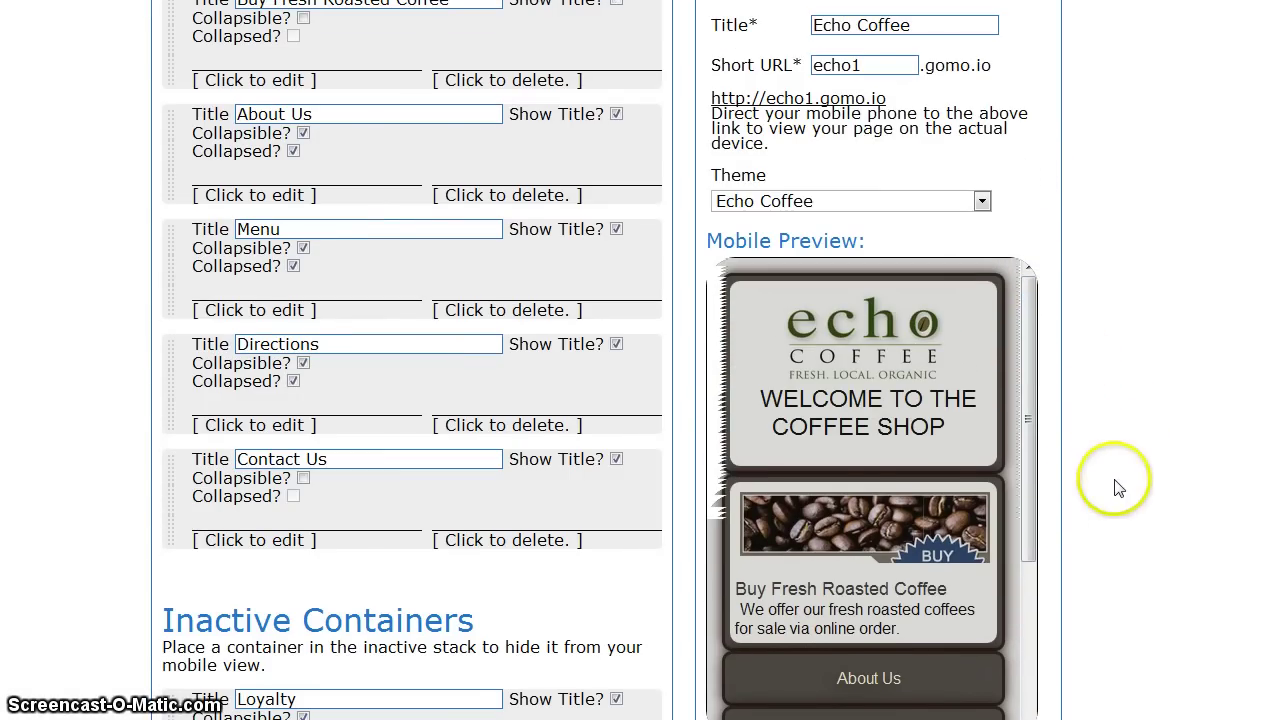
left_click(981, 203)
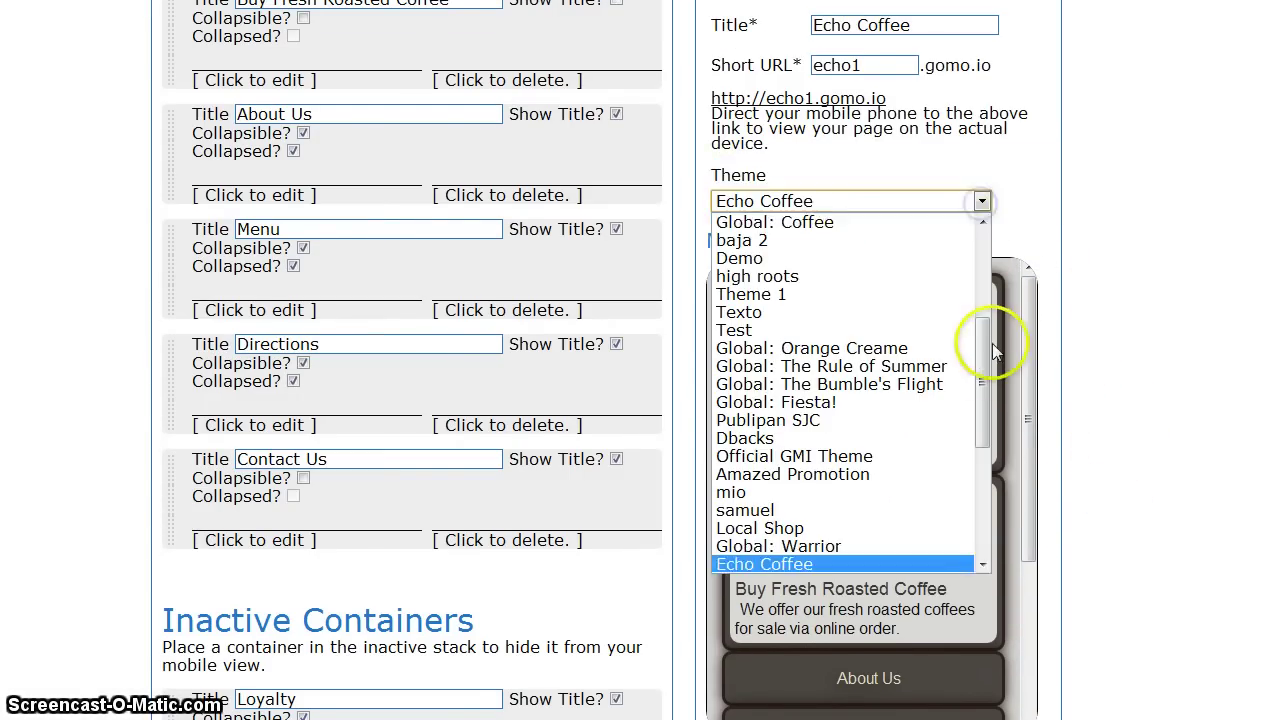
left_click_drag(983, 382, 983, 390)
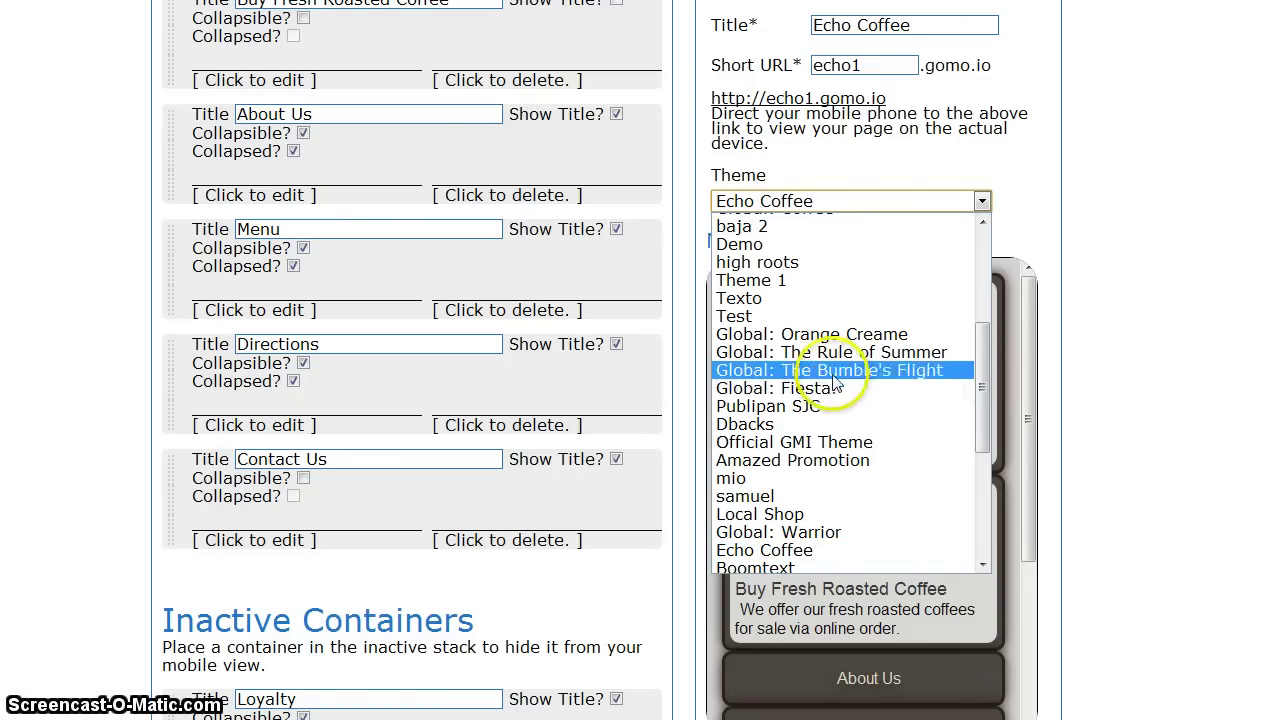
left_click(845, 336)
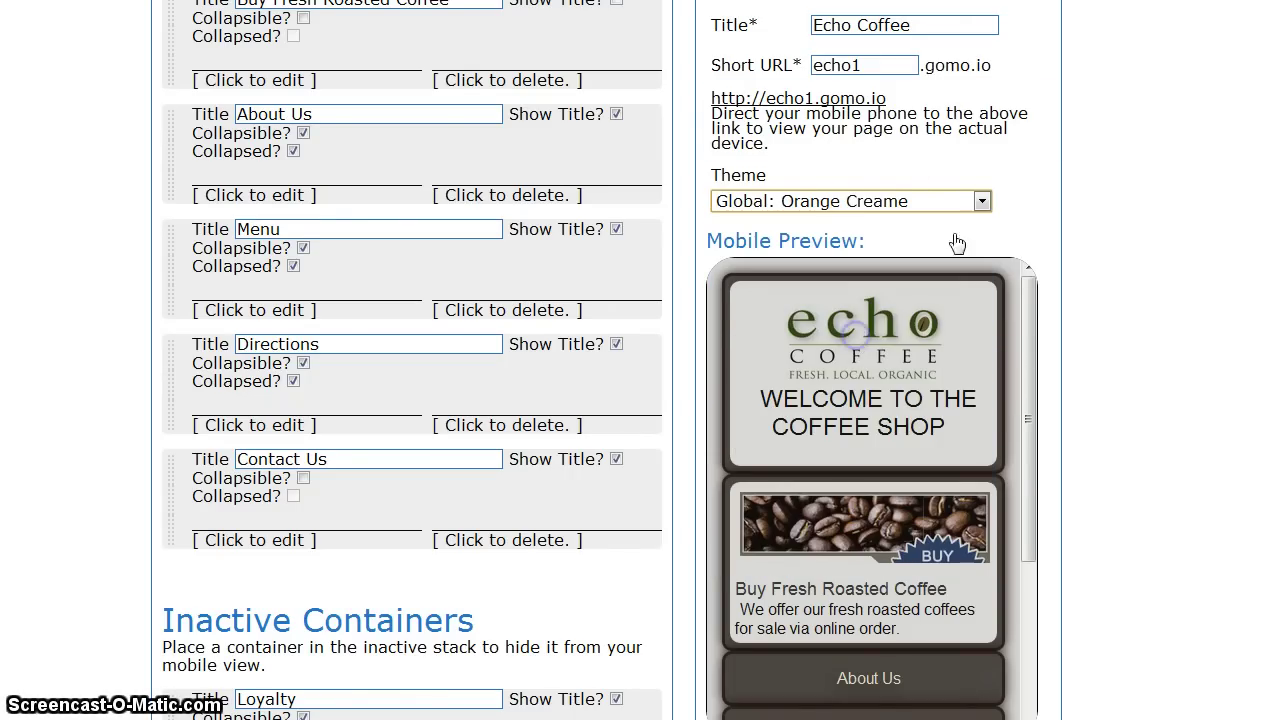
Step: Save and publish the page with the new theme and look through the mobile preview down to Contact Us
scroll(1060, 335, "up", 3)
left_click(890, 146)
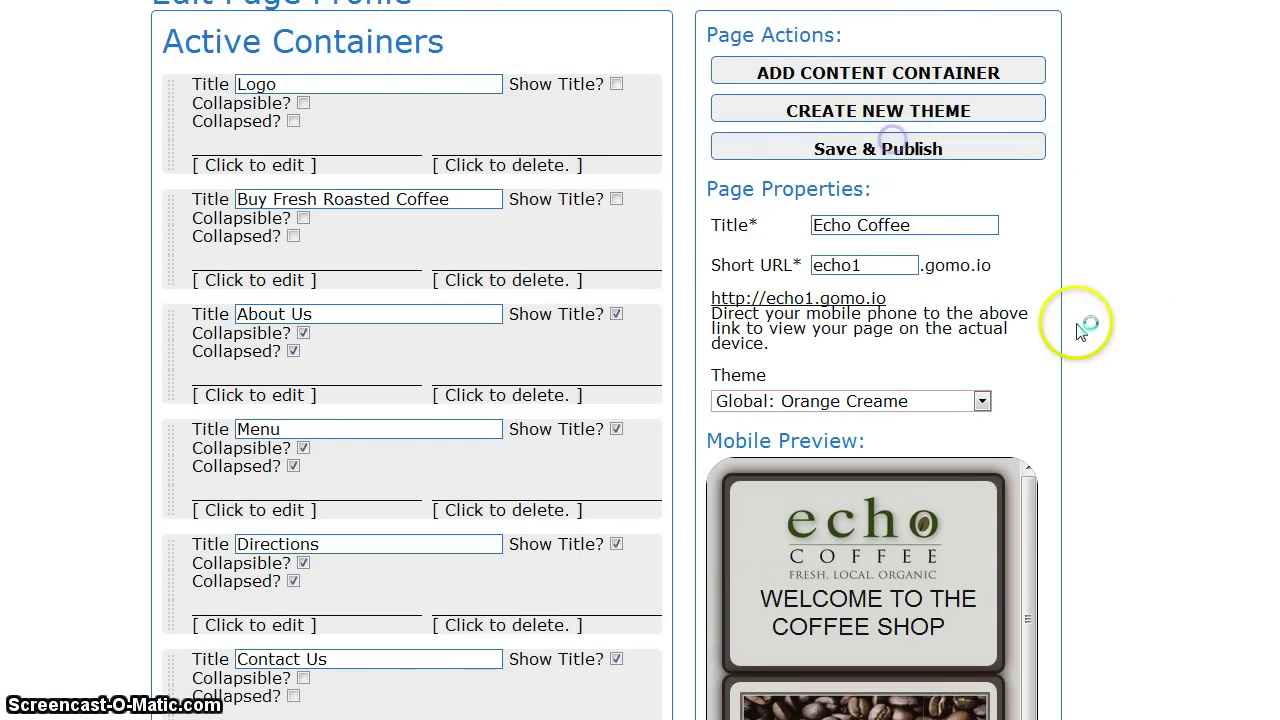
scroll(1186, 366, "down", 3)
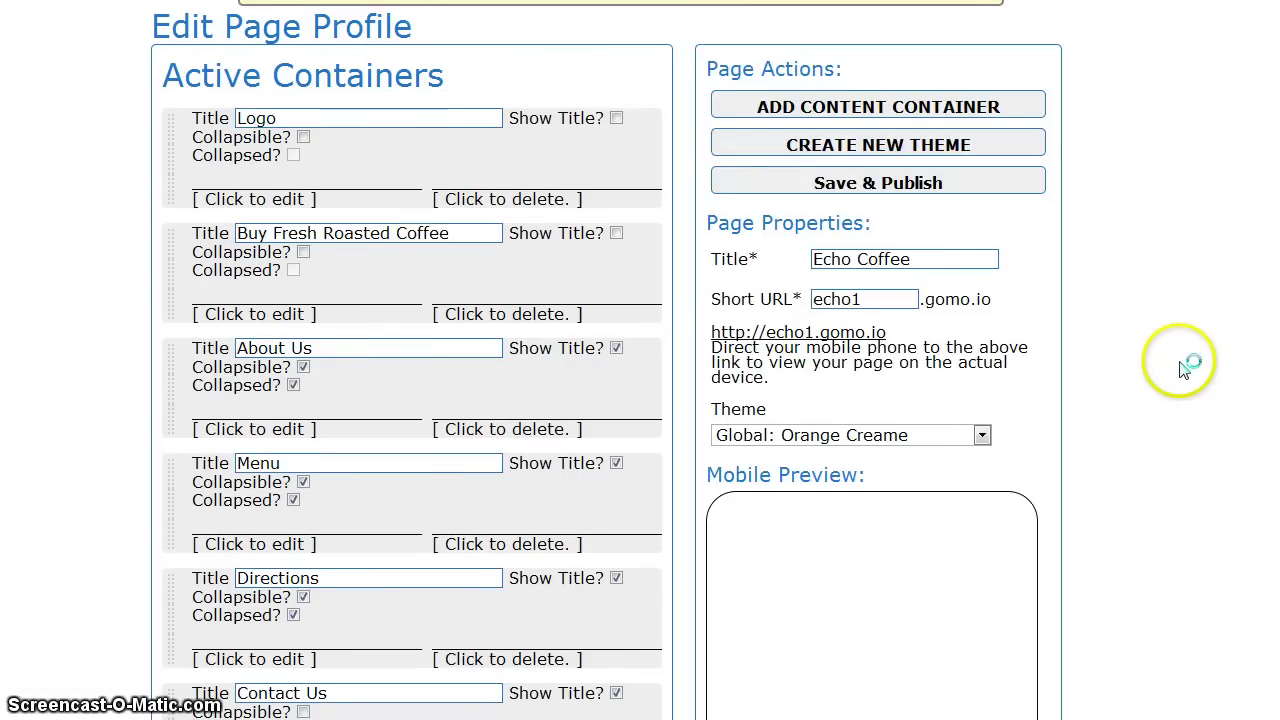
scroll(1180, 368, "down", 1)
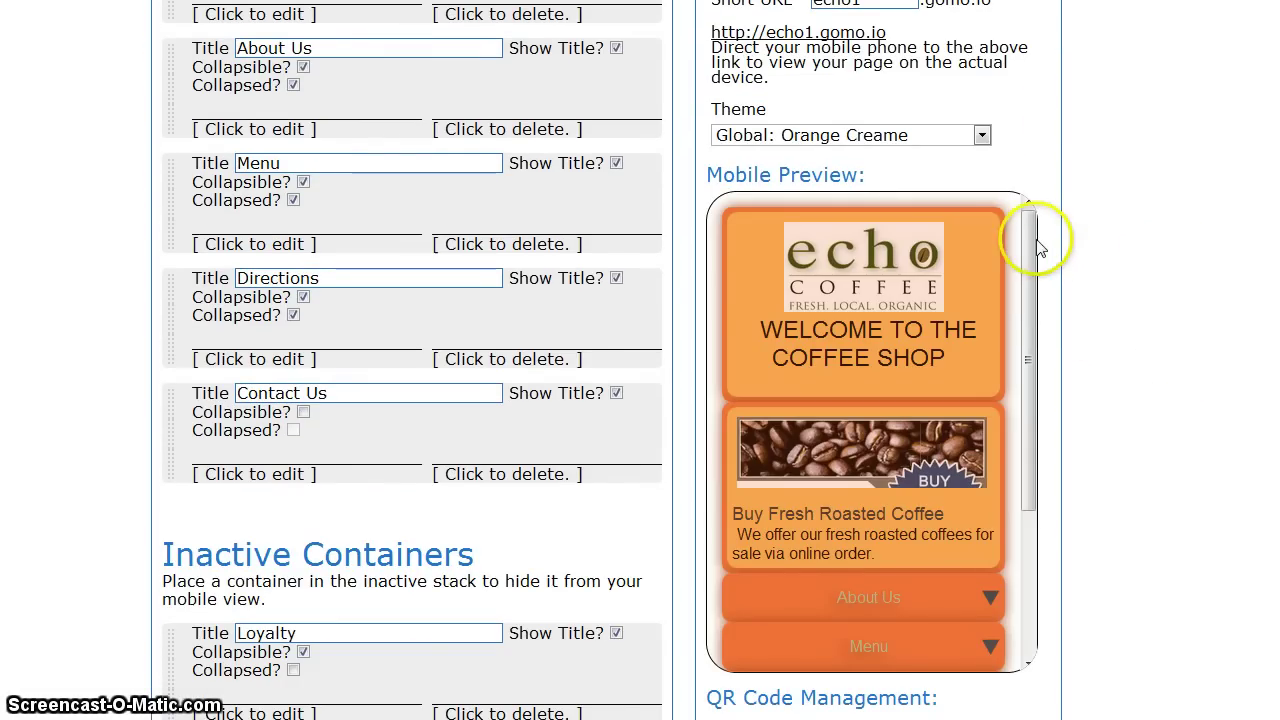
left_click_drag(1038, 248, 1003, 363)
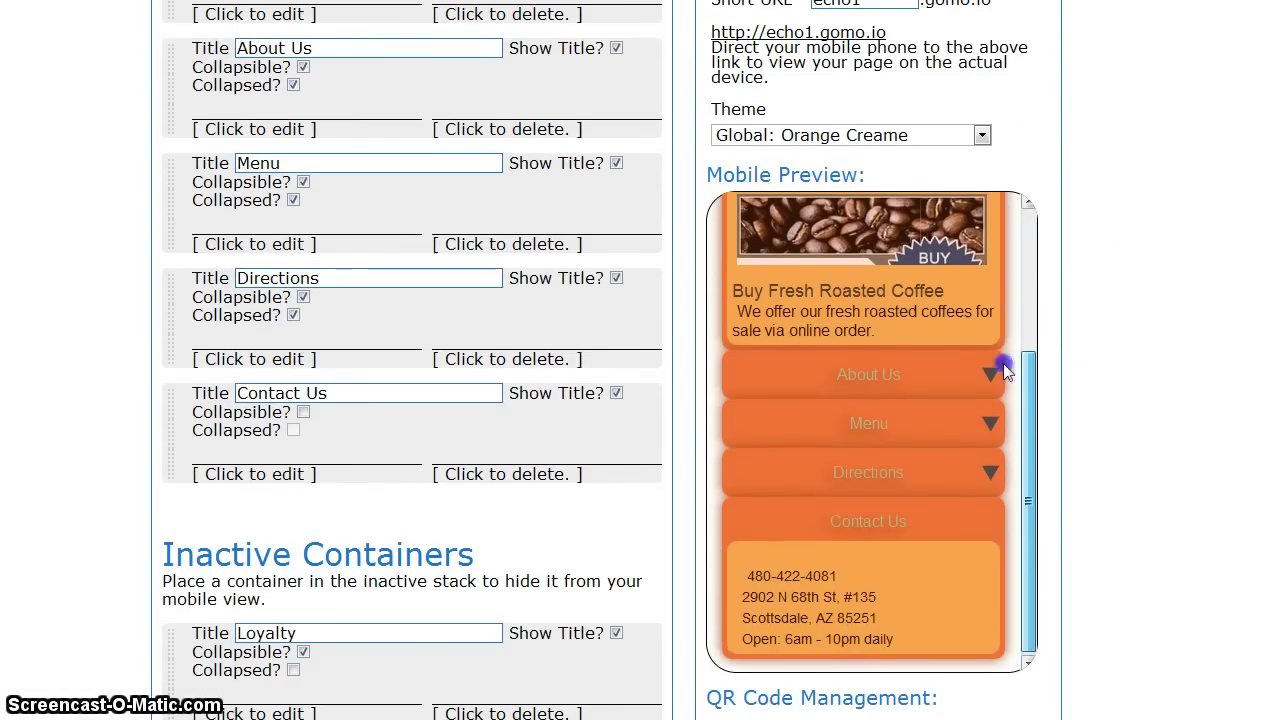
Step: Set the Echo Coffee page's theme to Global: Hazey Glass and save and publish the page
scroll(1000, 380, "up", 5)
scroll(1137, 306, "up", 2)
left_click(929, 338)
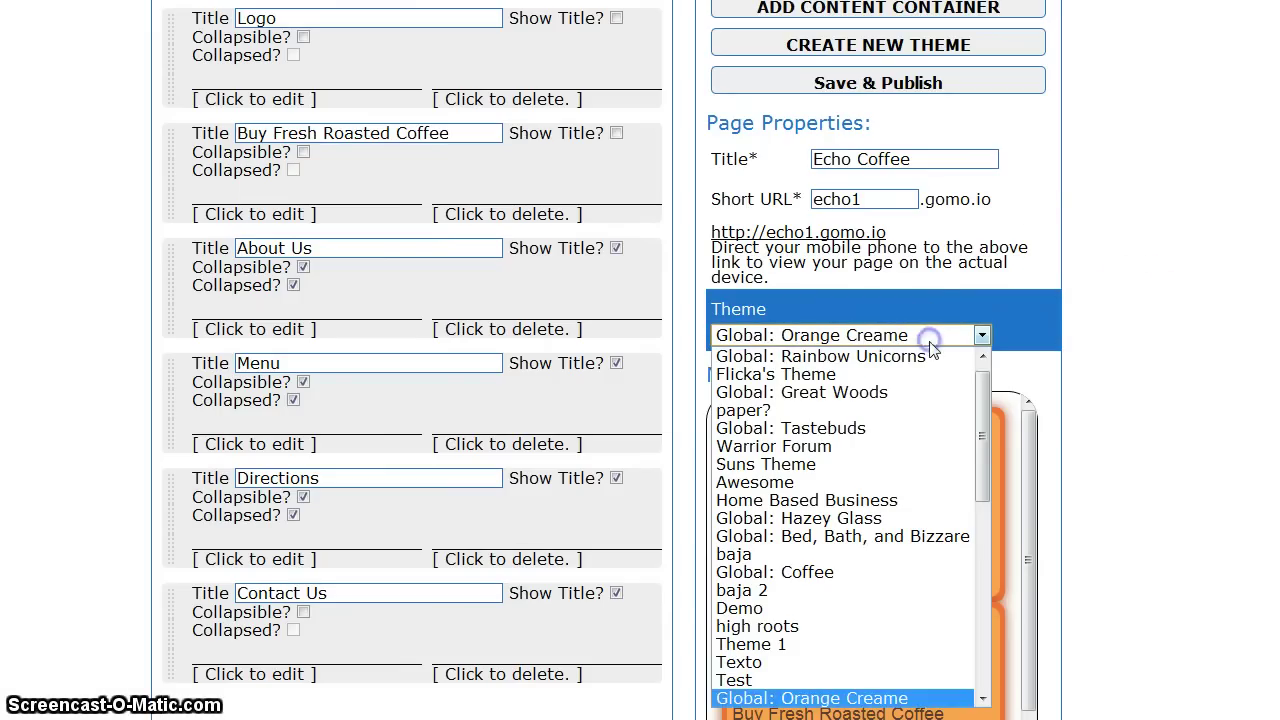
left_click_drag(982, 422, 985, 448)
left_click(852, 477)
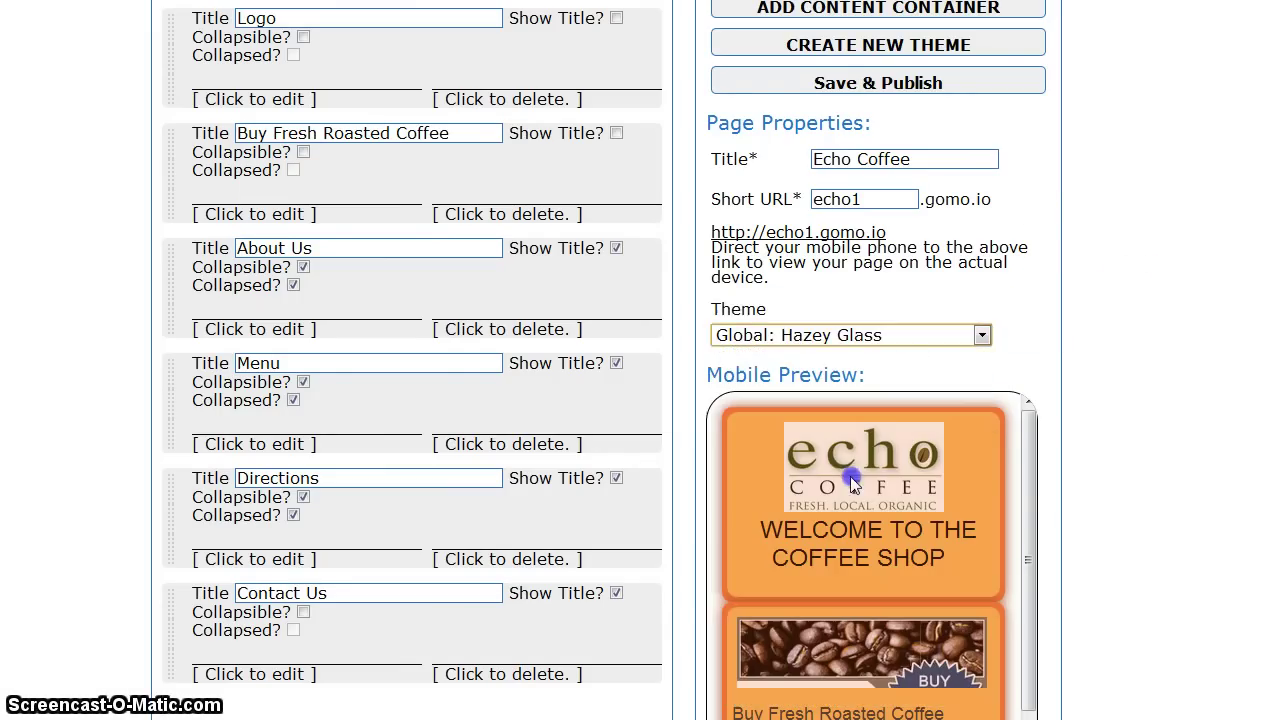
left_click(898, 88)
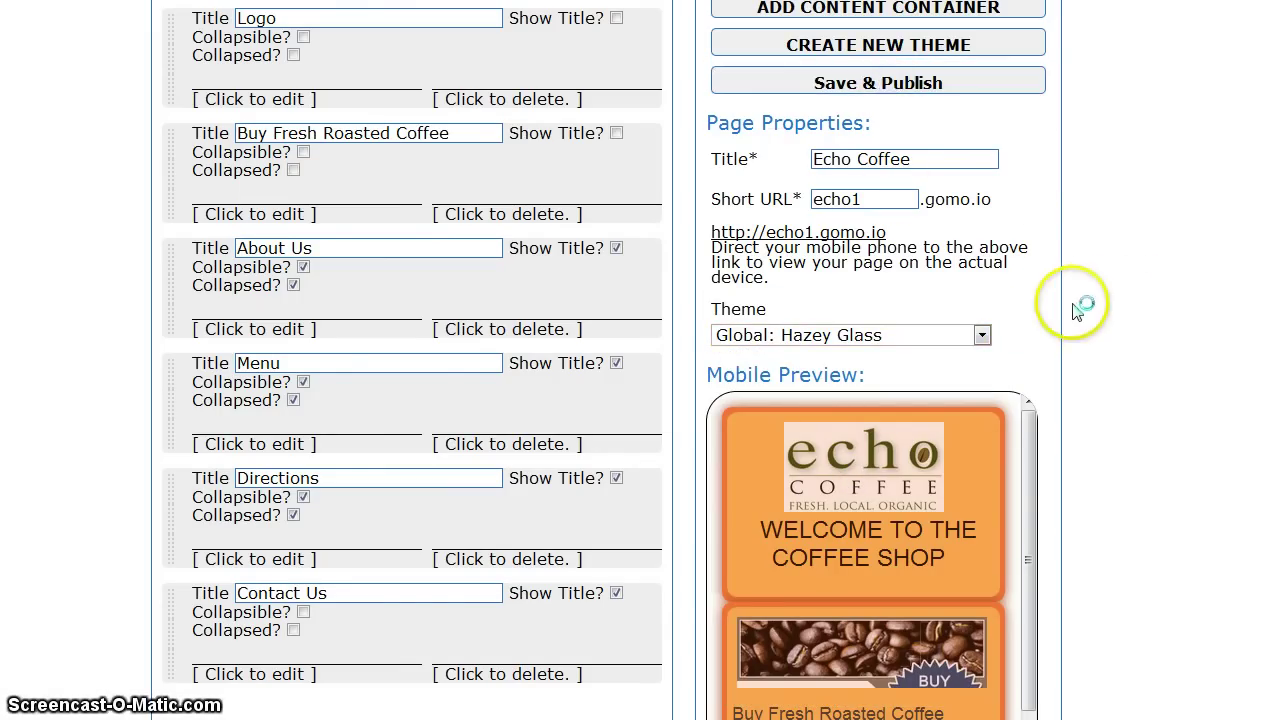
Step: Look through the page's mobile preview down to Contact Us and try its Directions section
scroll(1175, 340, "down", 4)
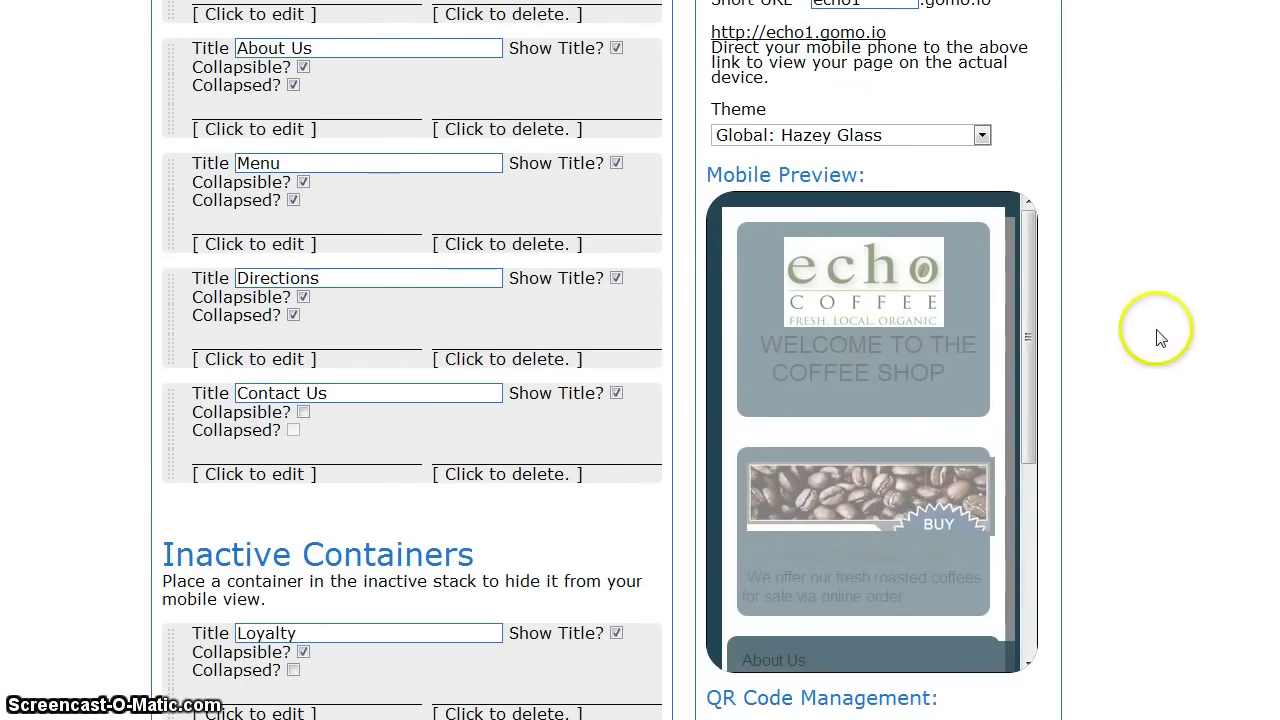
left_click_drag(1032, 272, 1028, 400)
left_click(820, 502)
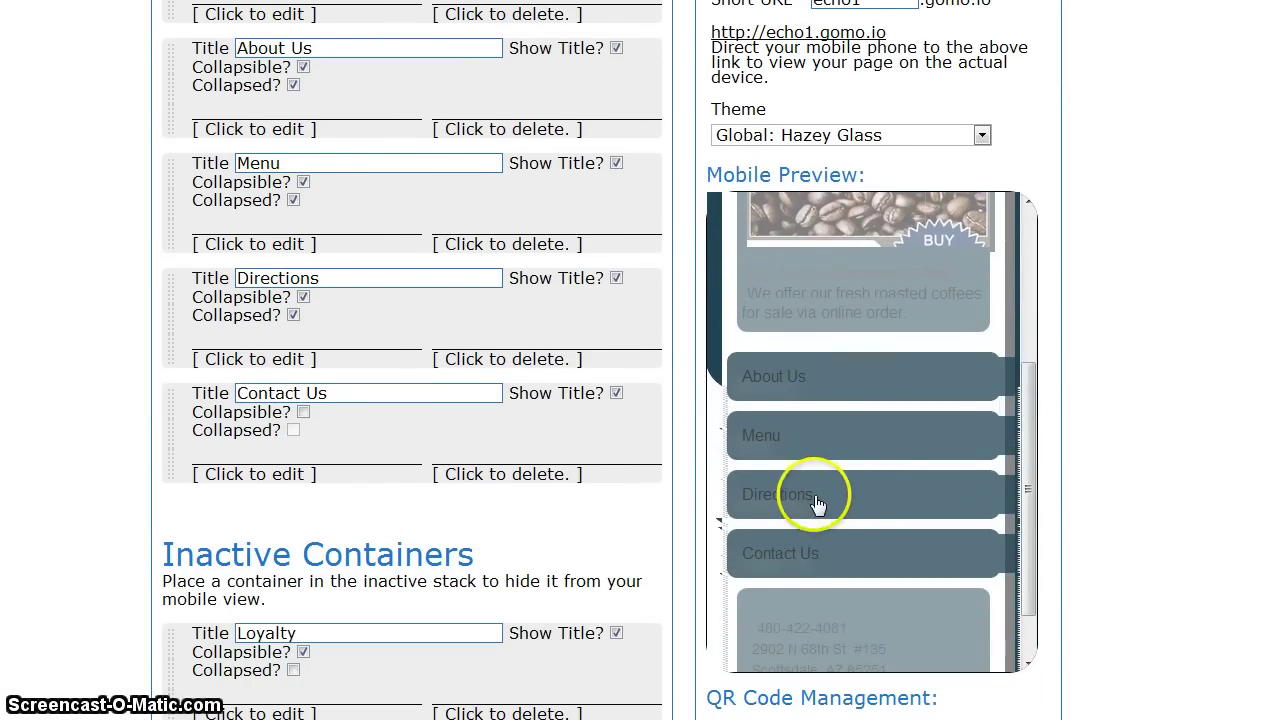
left_click(884, 488)
Step: Browse the themes available for the page and close the theme choices
scroll(1043, 445, "up", 4)
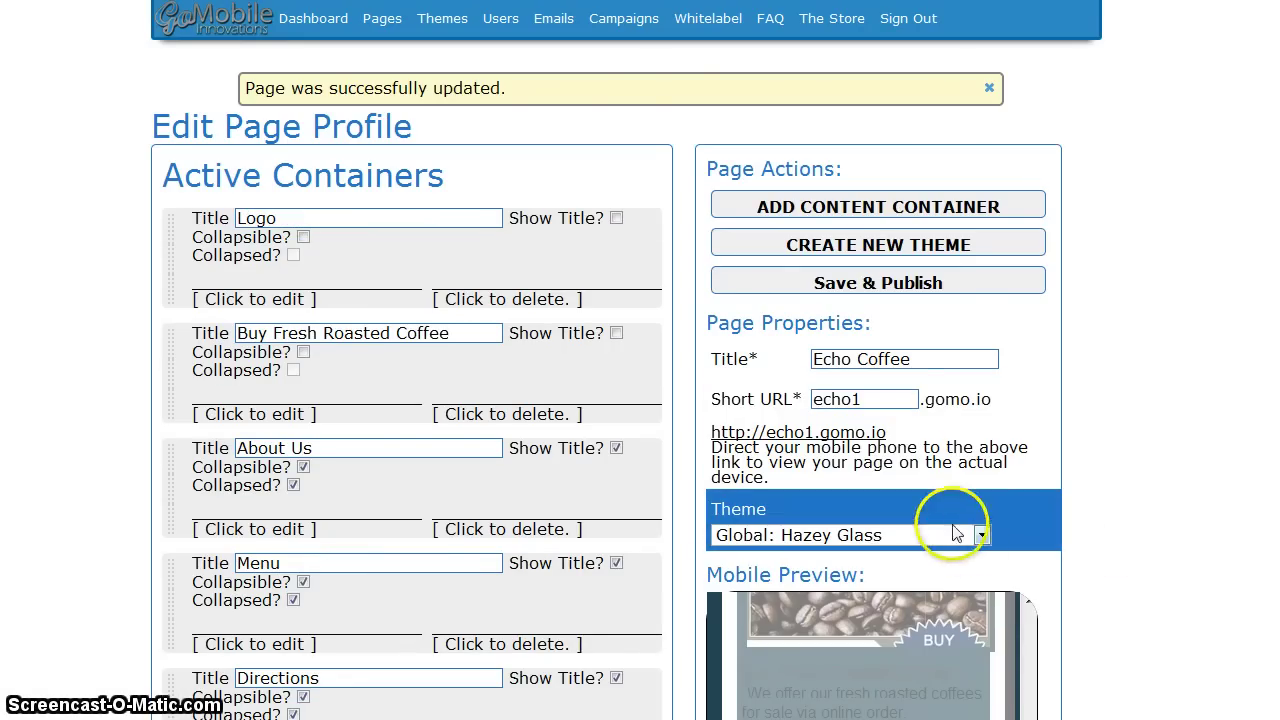
left_click(978, 537)
scroll(1143, 491, "down", 1)
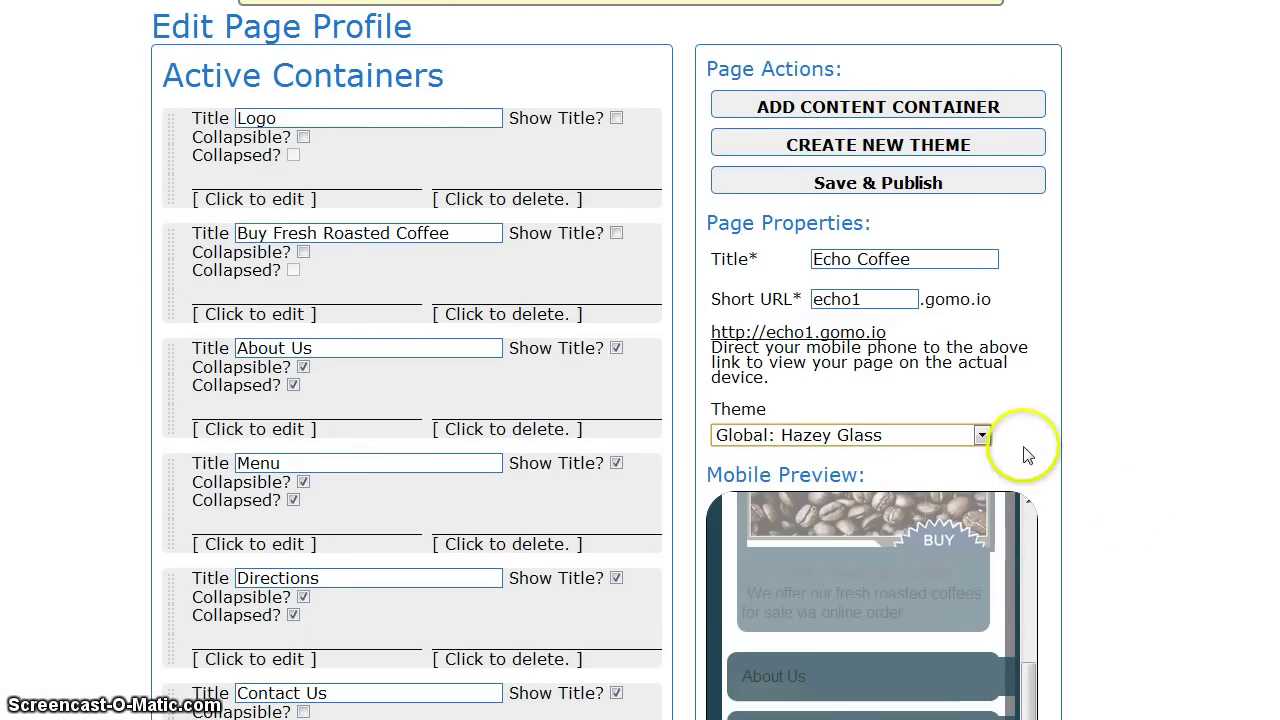
left_click(970, 435)
left_click_drag(984, 514, 990, 478)
left_click(1120, 431)
Step: Filter the themes list by "echo" and open the Echo Coffee theme for editing
scroll(1143, 471, "up", 1)
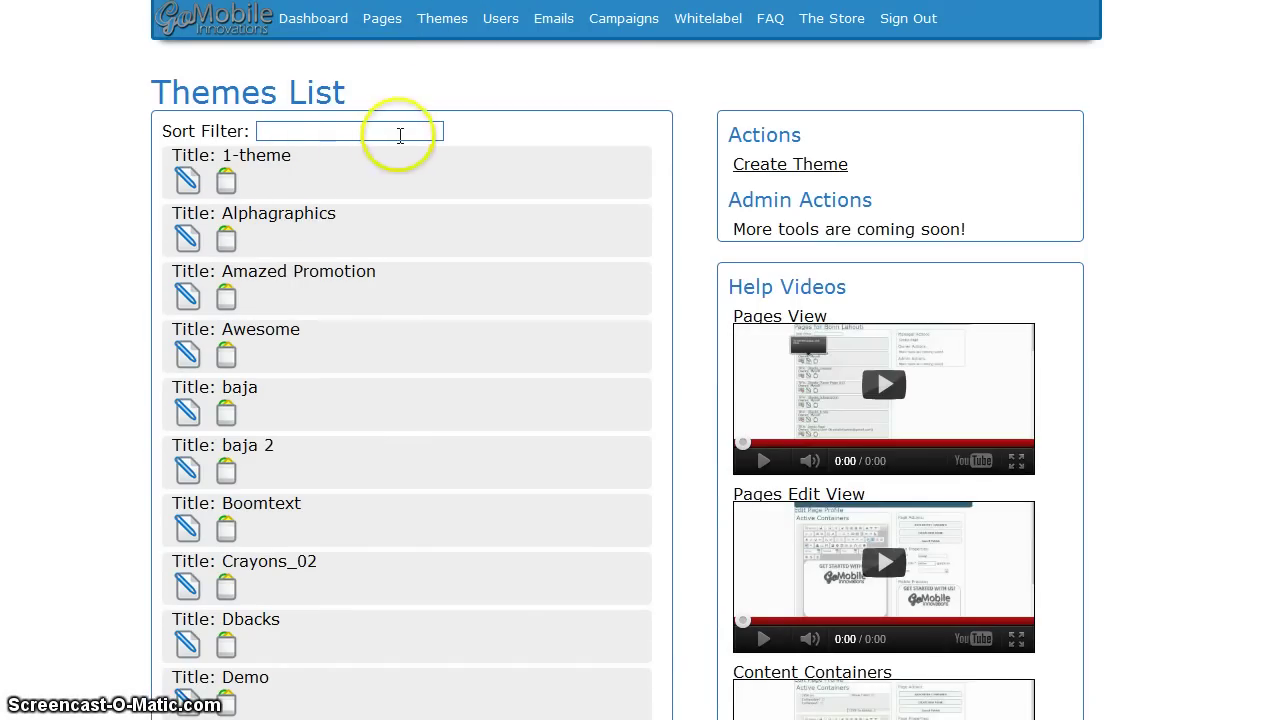
left_click(400, 133)
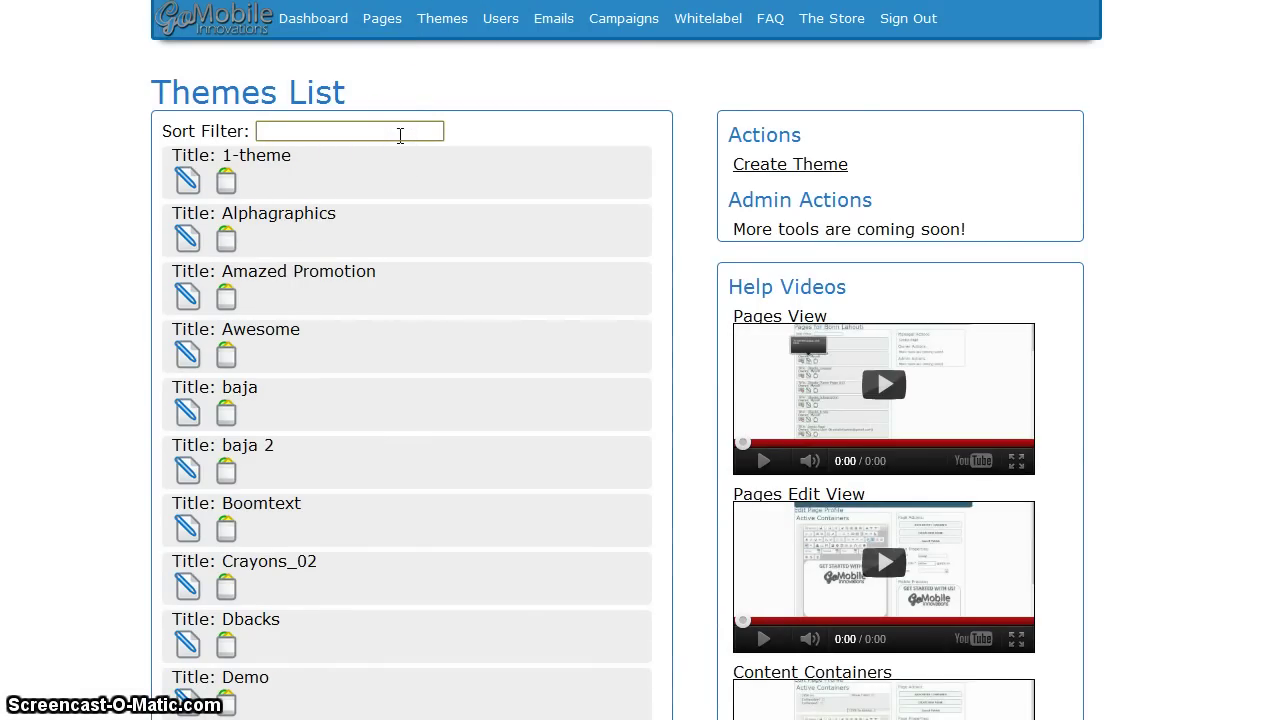
type("echo")
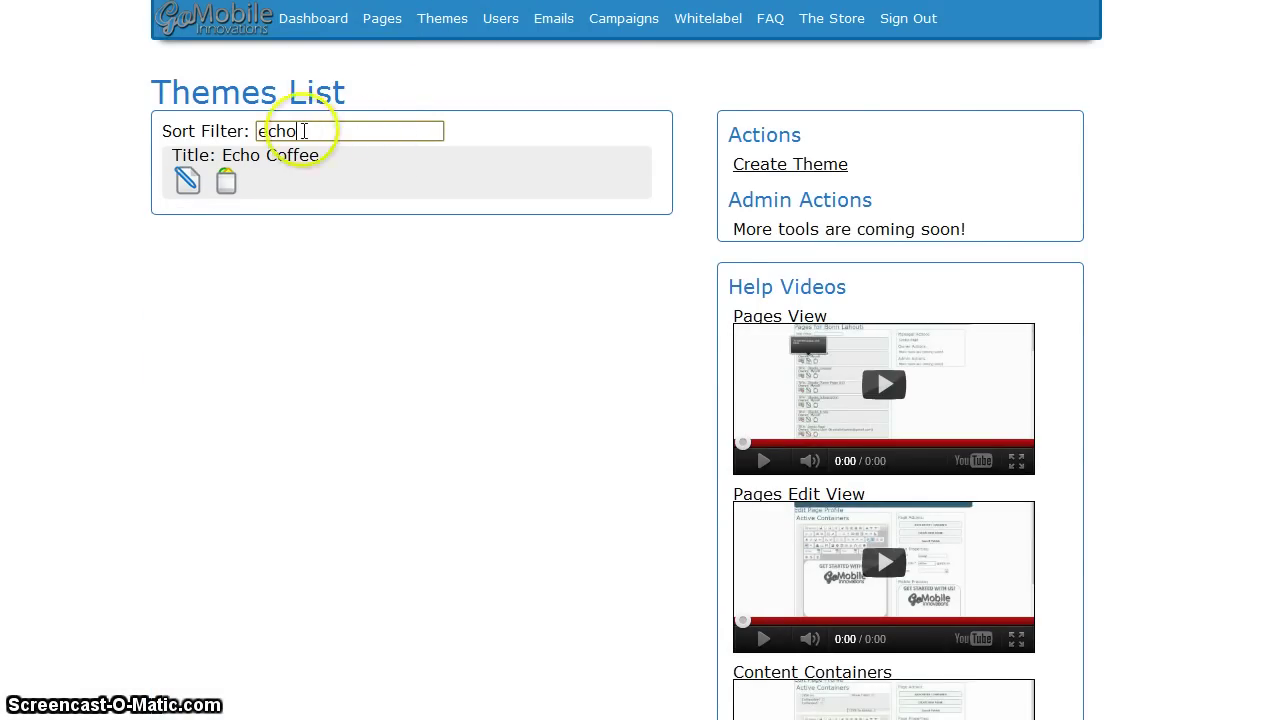
left_click(199, 203)
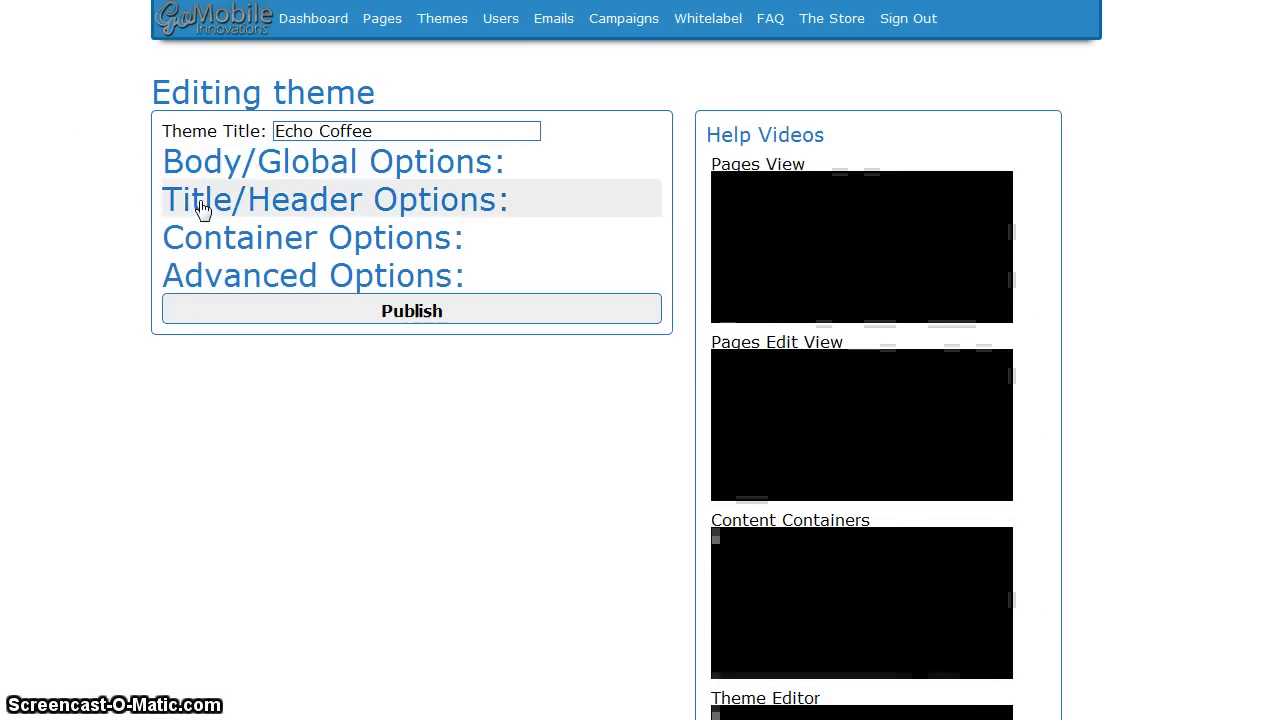
Step: Expand the theme's Body/Global Options and examine the background color picker and outside padding settings
left_click(380, 163)
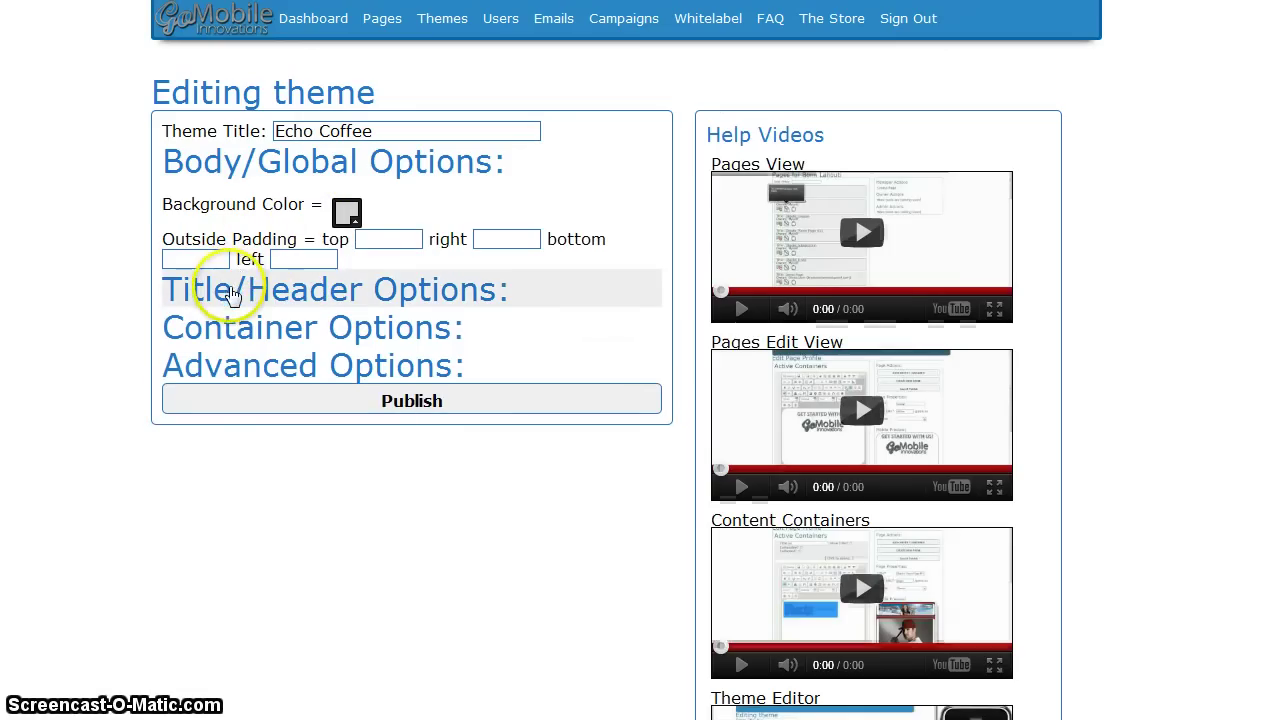
left_click(346, 212)
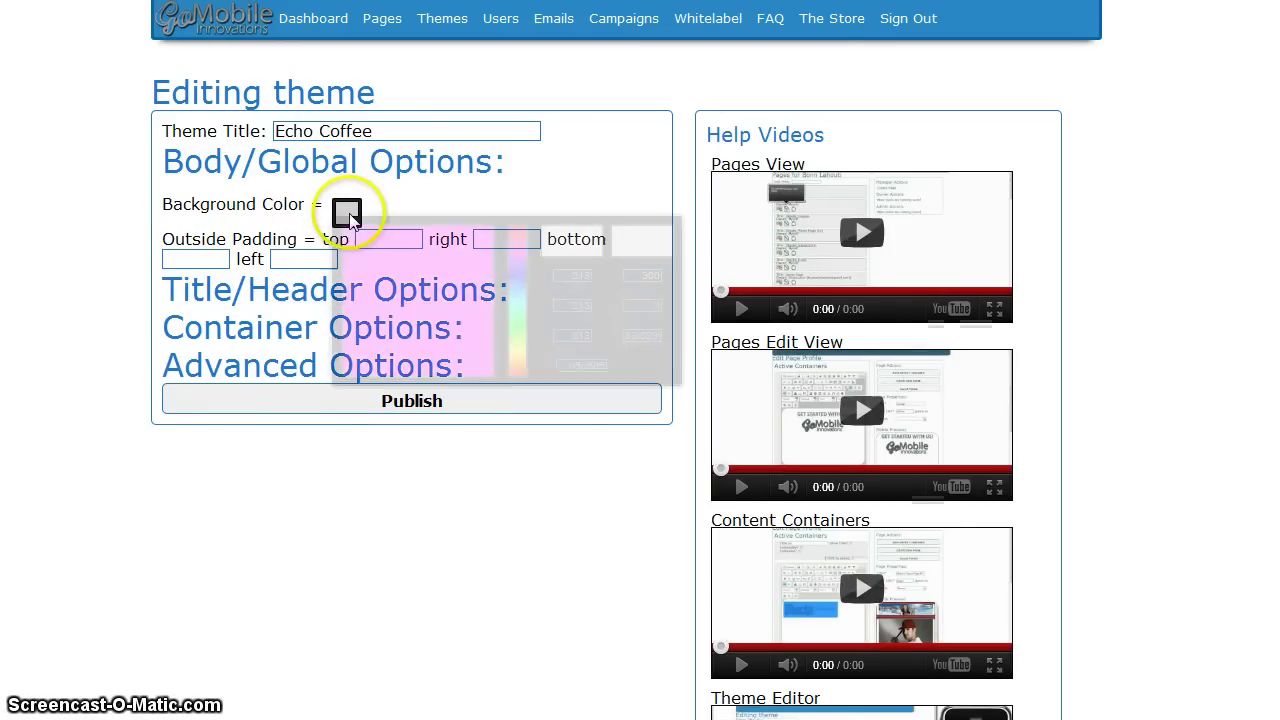
left_click(484, 186)
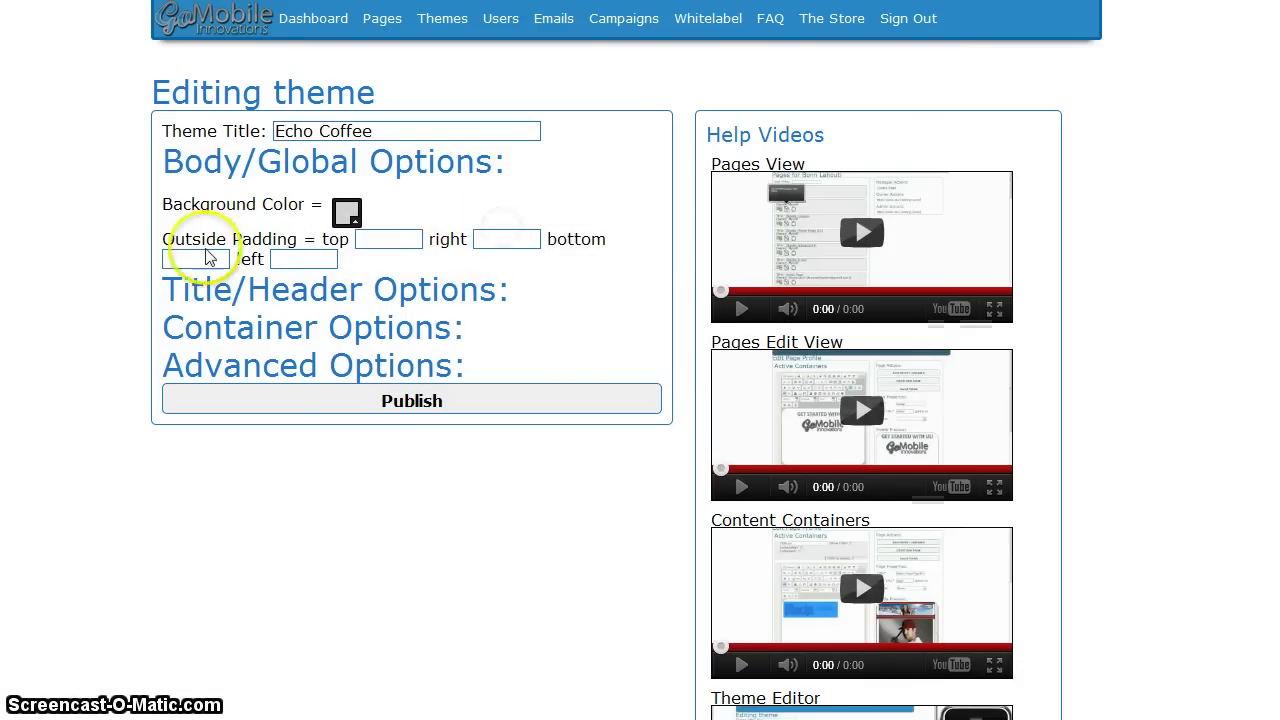
left_click(297, 259)
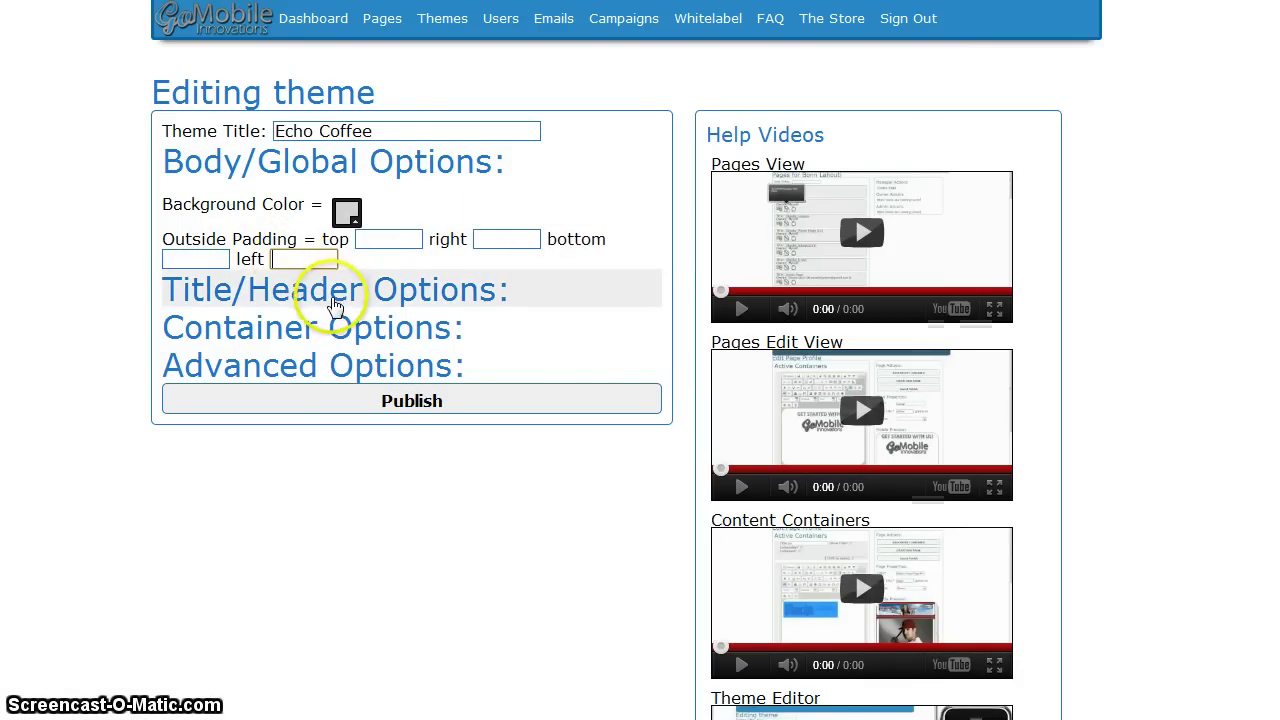
scroll(335, 300, "down", 1)
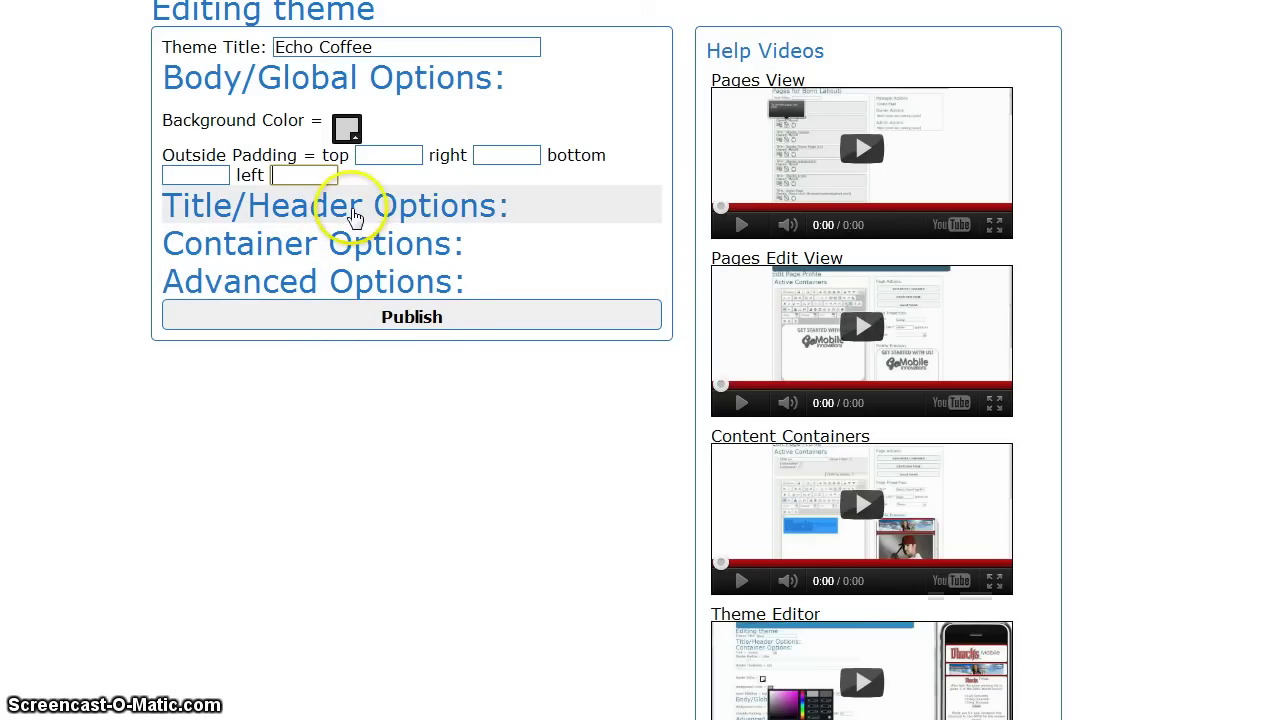
Step: Expand the theme's Title/Header Options and examine the font settings and font color picker
left_click(343, 218)
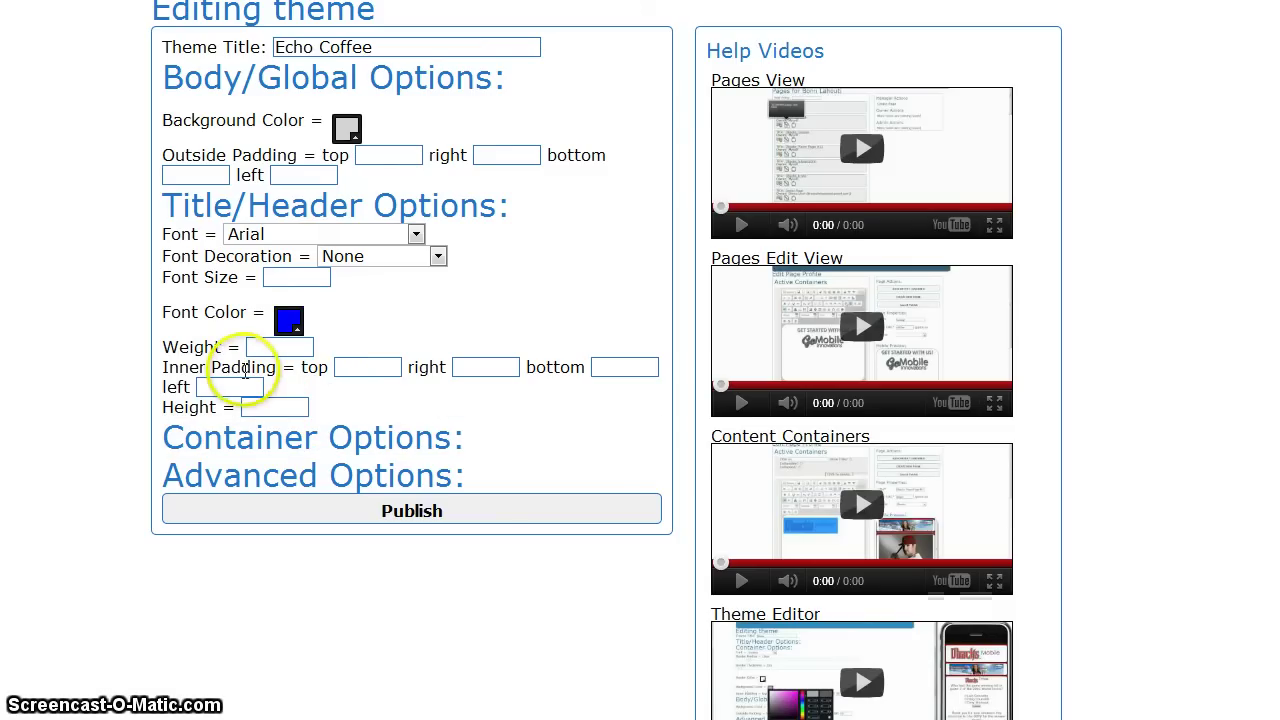
left_click(288, 318)
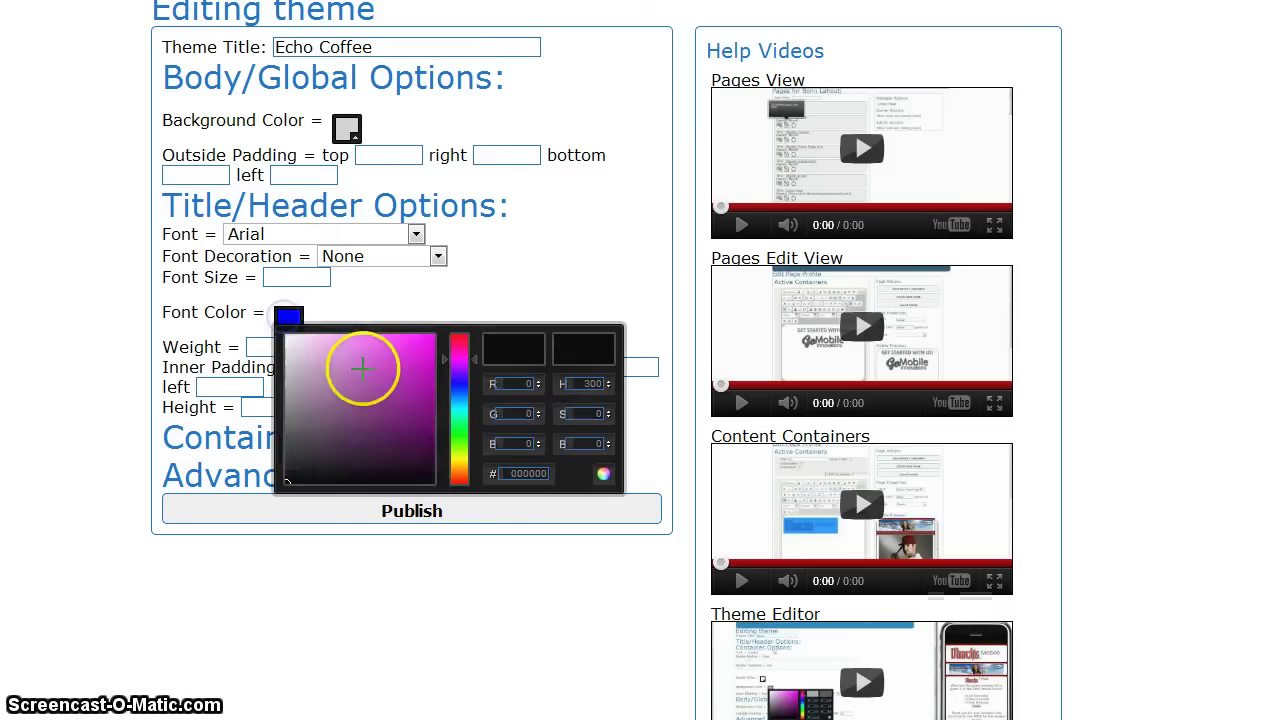
left_click(287, 318)
Step: Examine the theme's Container Options and collapse the container, title/header and body/global sections
left_click(170, 437)
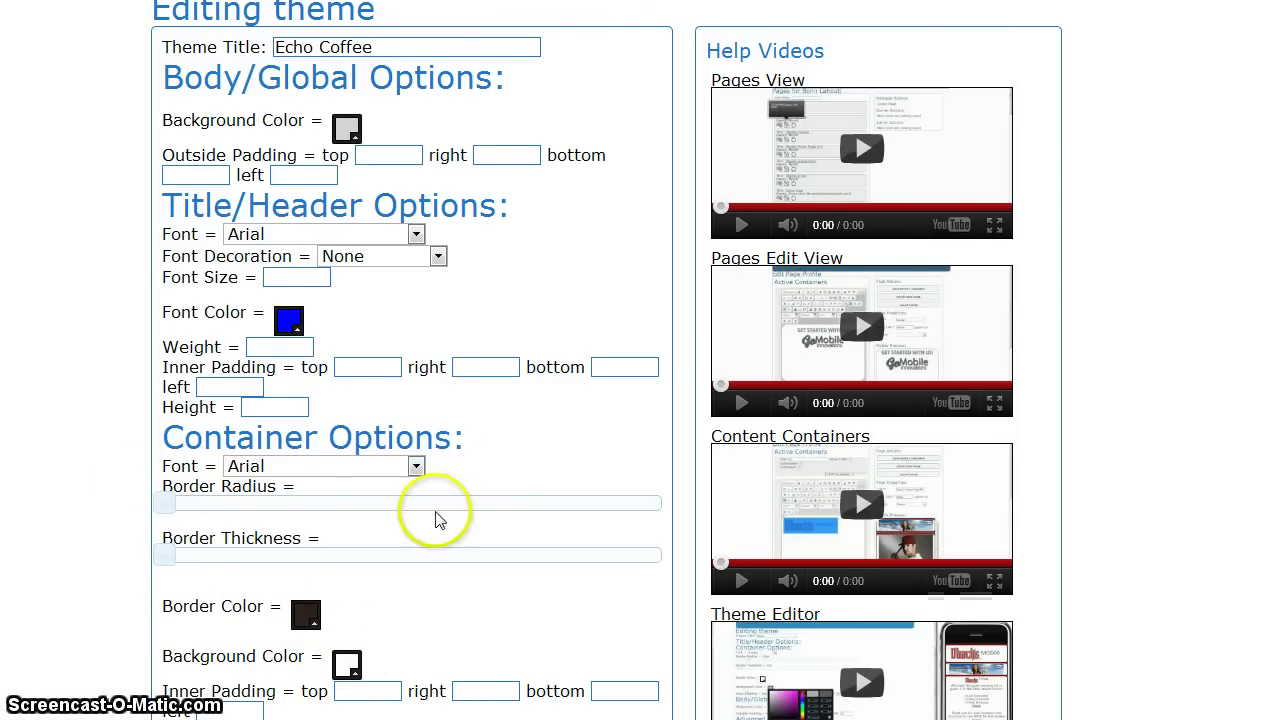
left_click(257, 435)
left_click(300, 205)
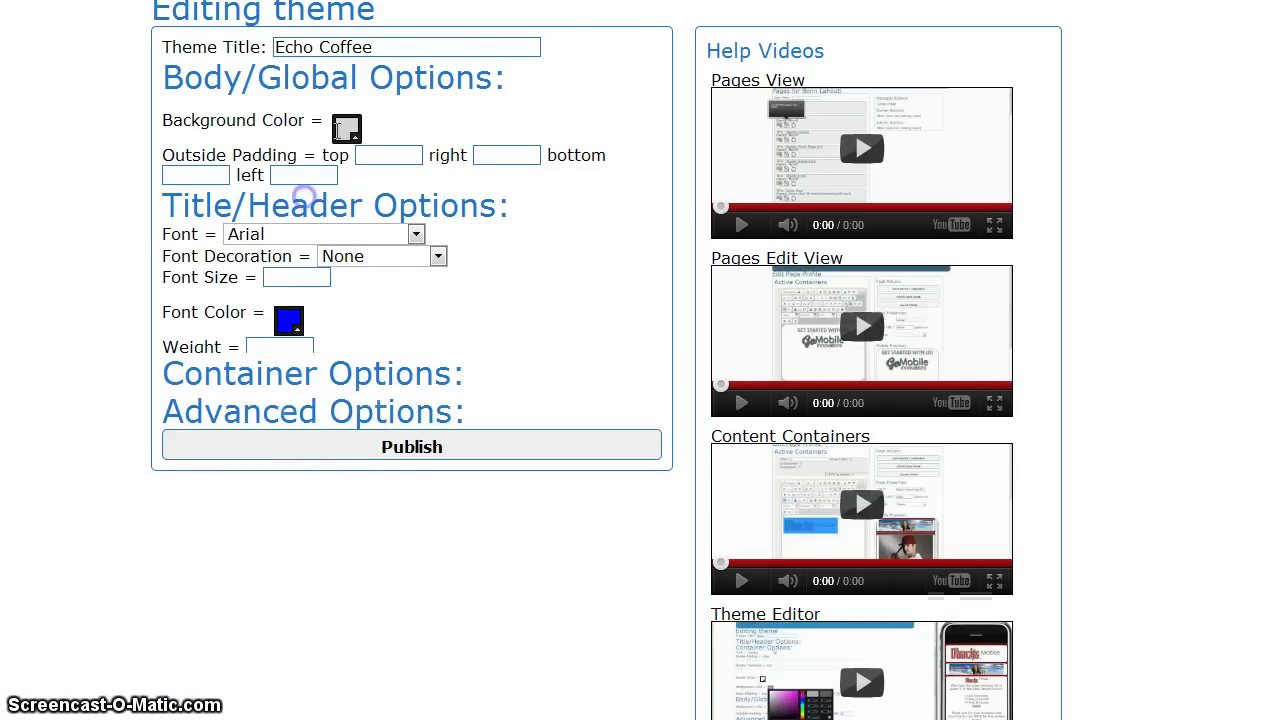
left_click(363, 80)
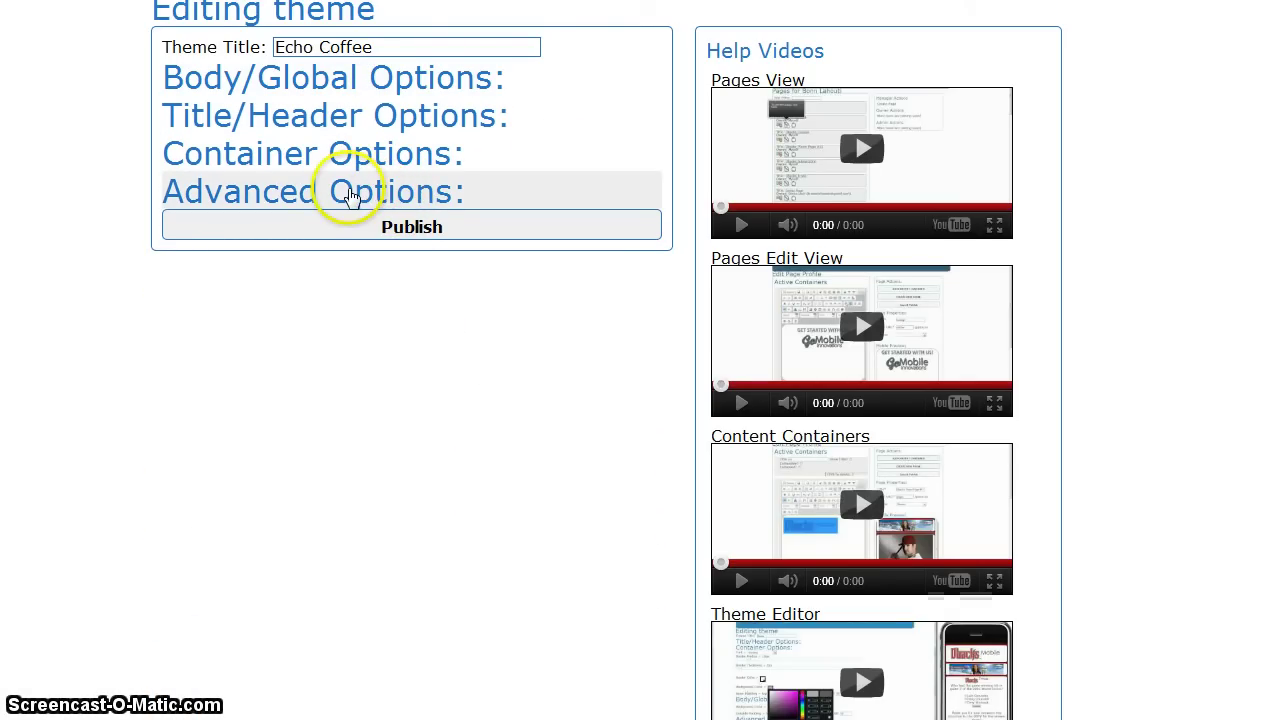
Step: Examine the theme's CSS code in the Advanced Options, collapse that section and go to the pages list
left_click(350, 196)
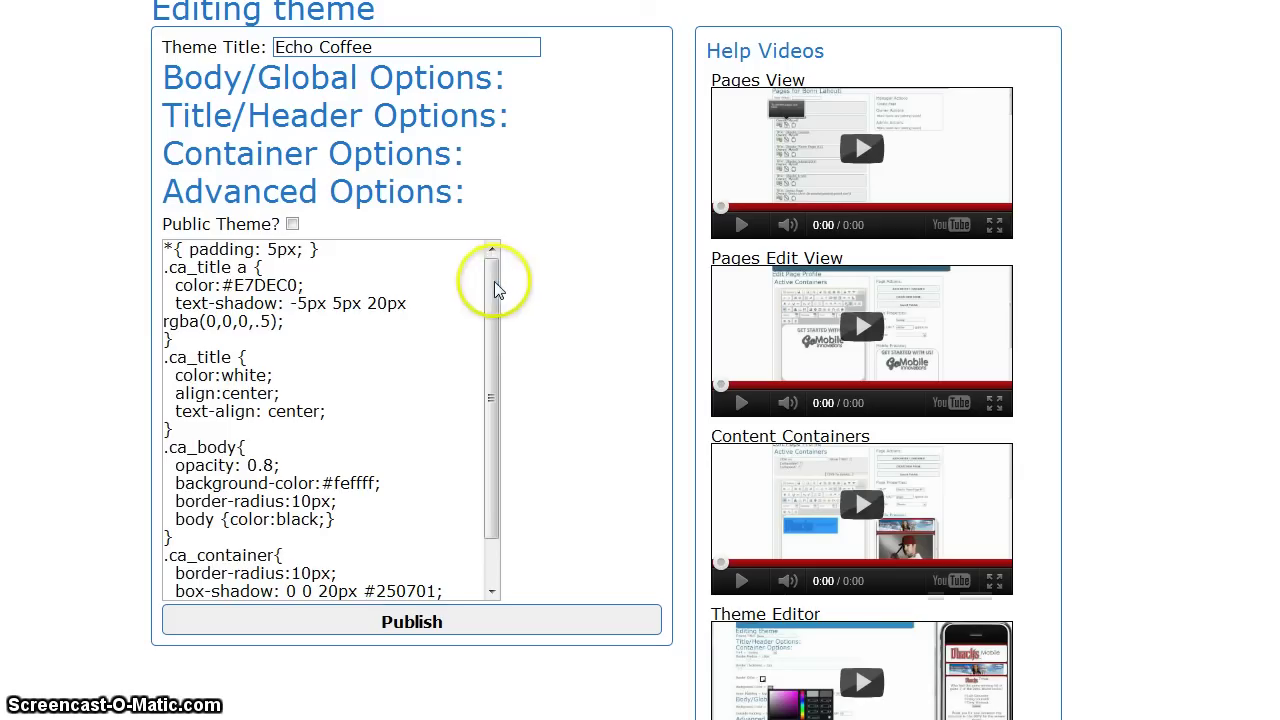
left_click_drag(497, 289, 487, 337)
left_click_drag(492, 435, 497, 280)
left_click(491, 249)
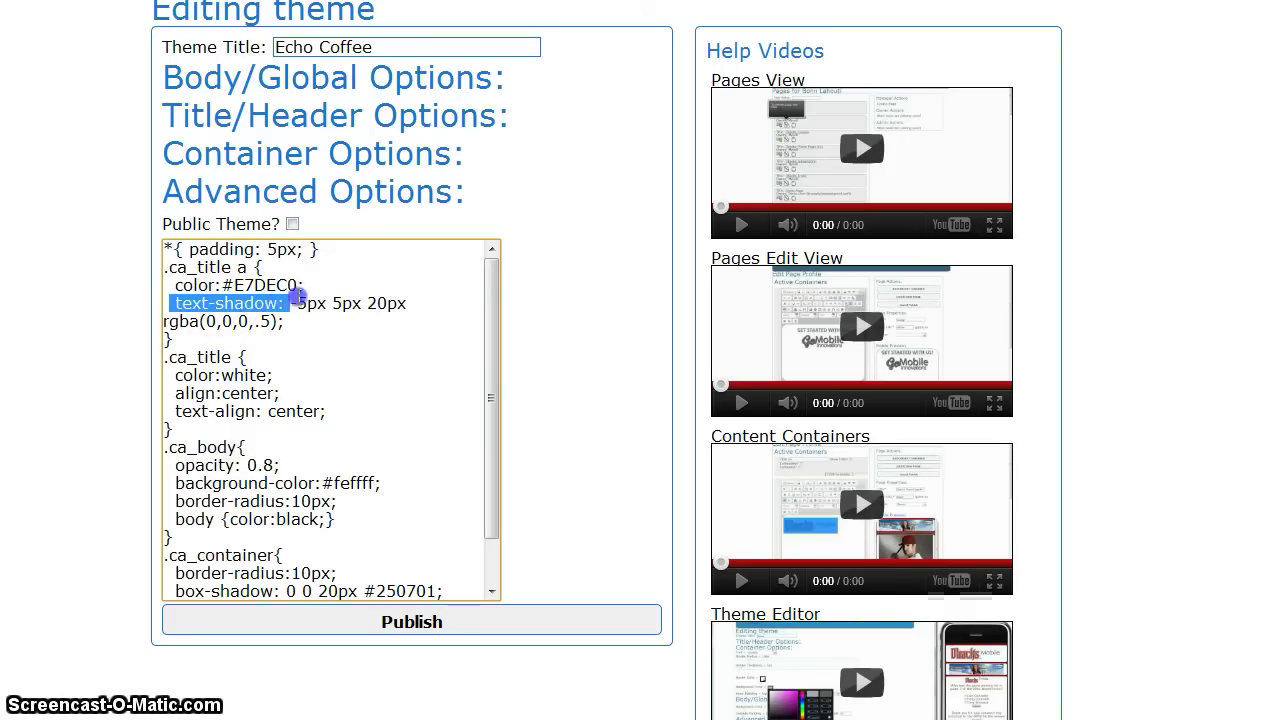
left_click(178, 267)
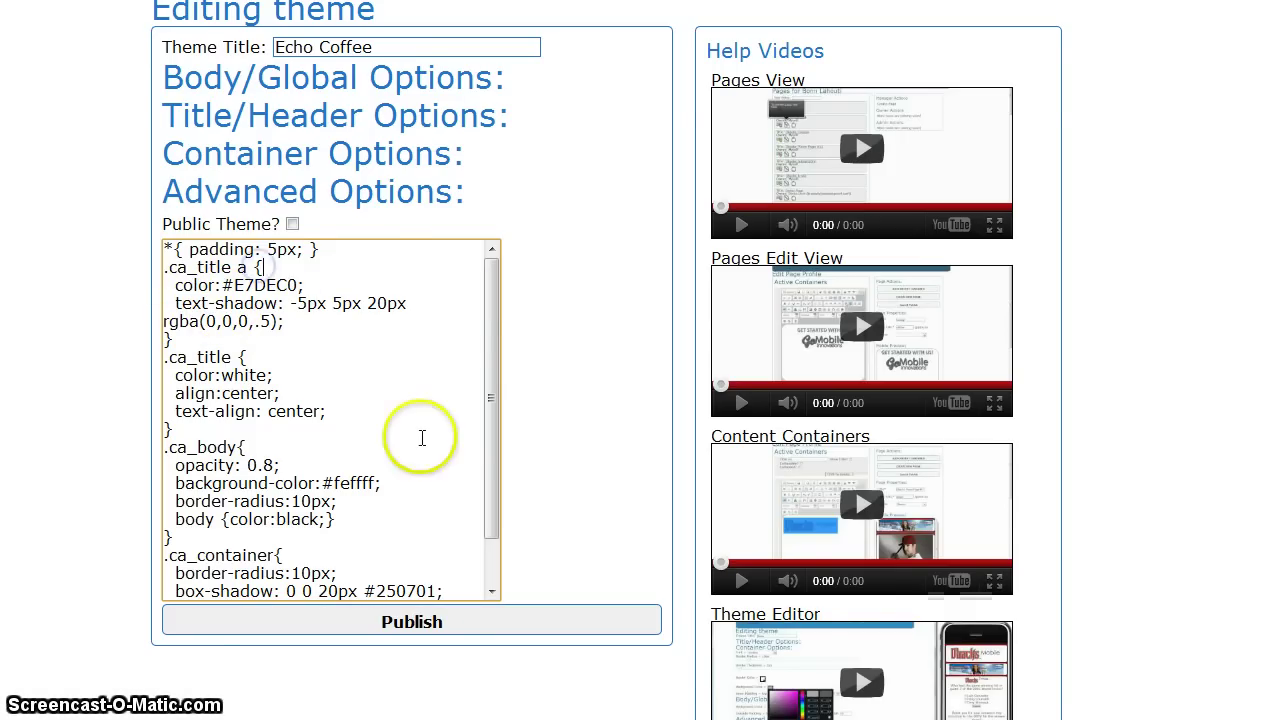
scroll(597, 403, "up", 1)
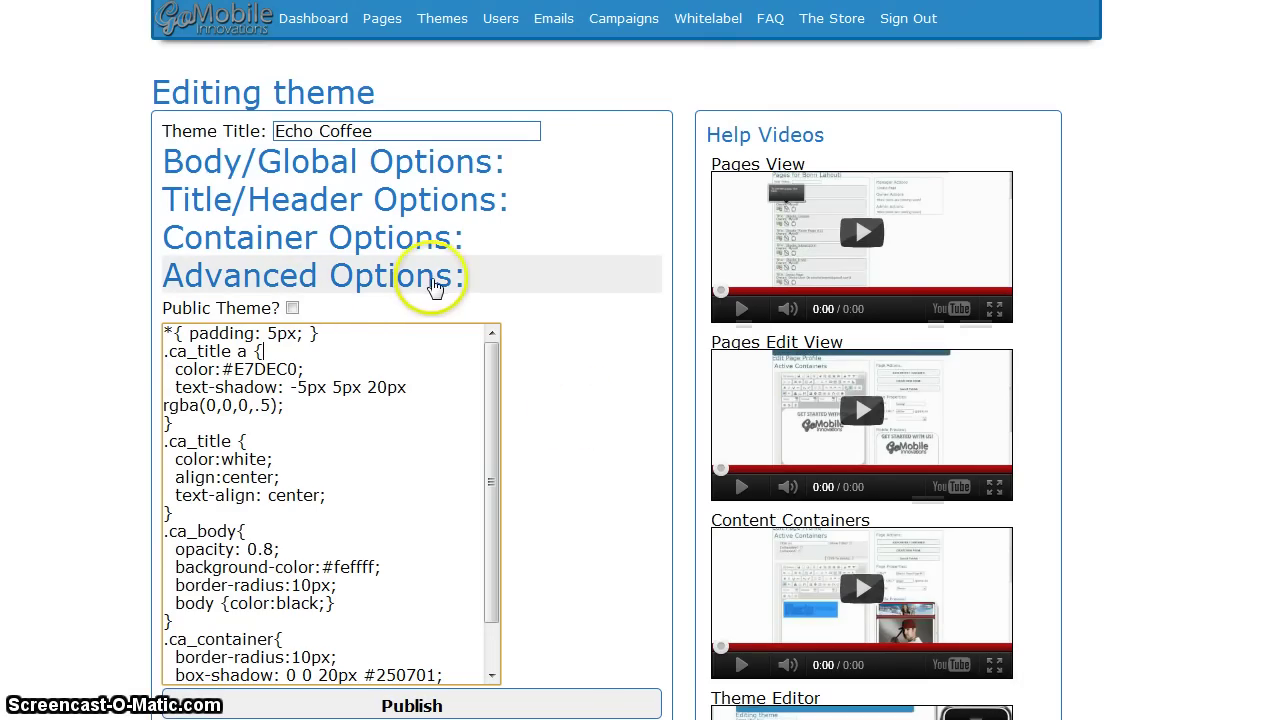
left_click(428, 283)
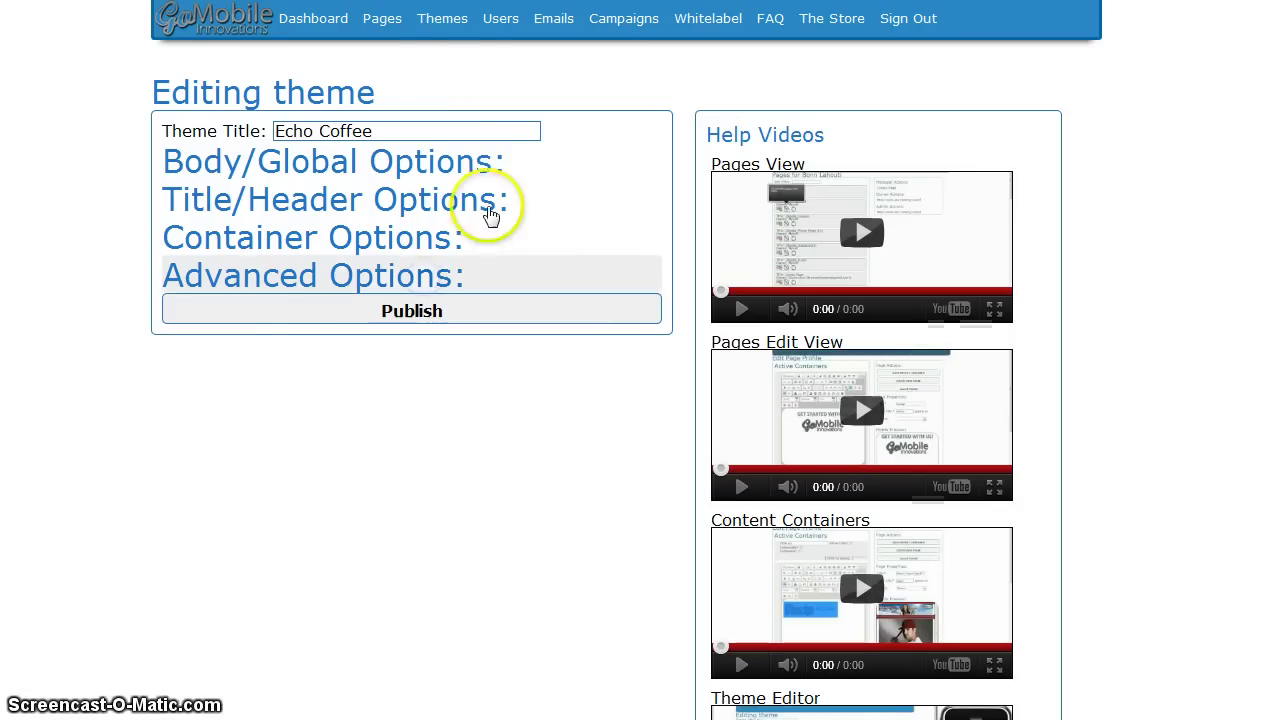
left_click(382, 24)
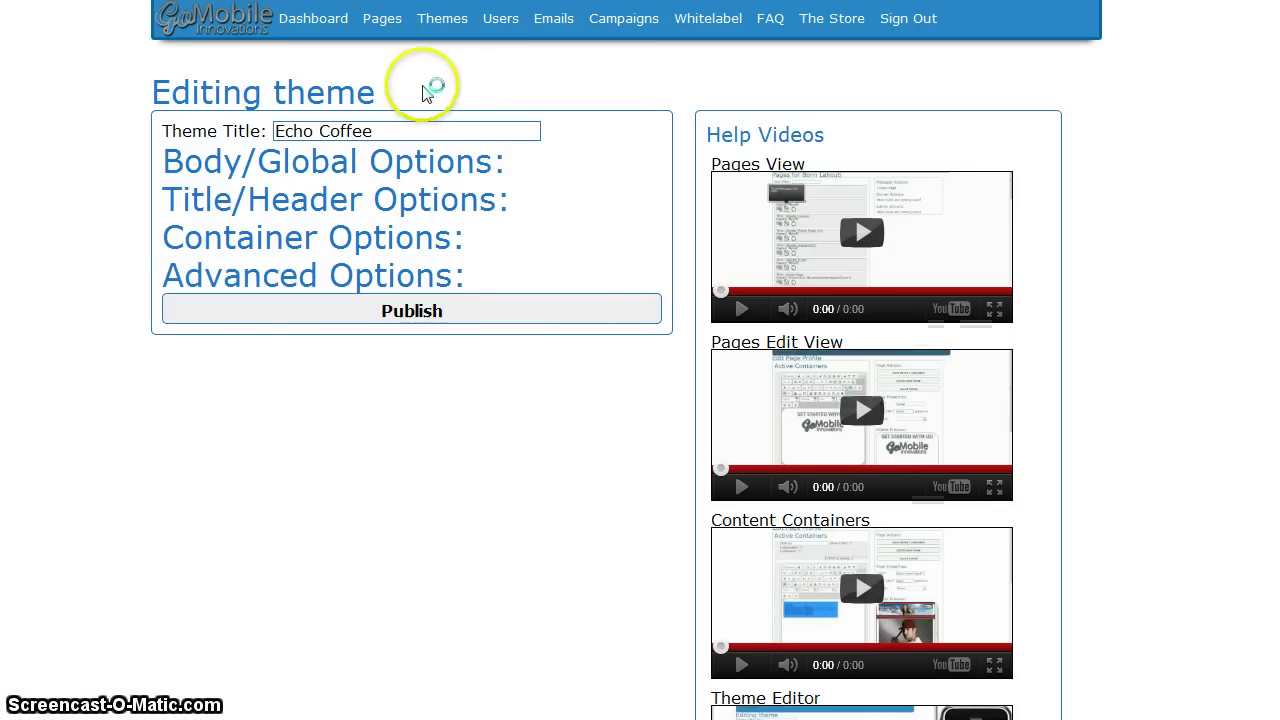